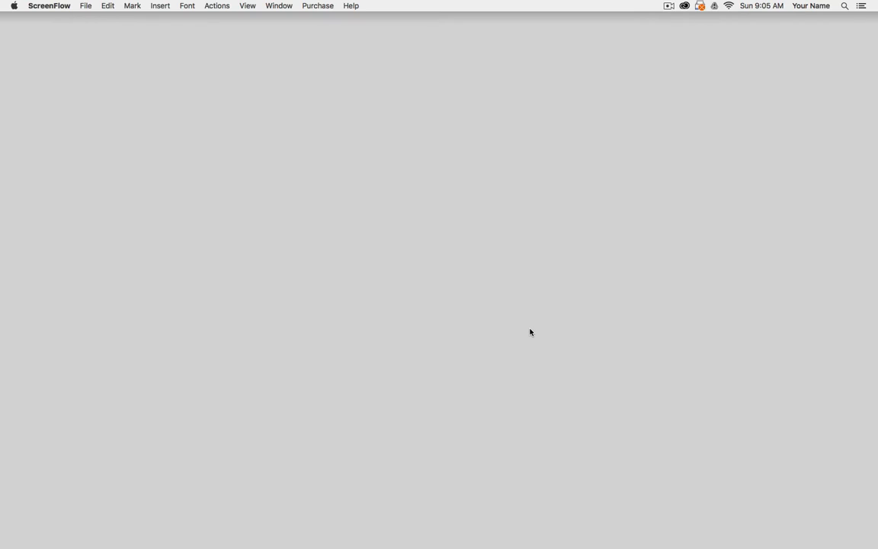
Find and launch Adobe Audition CC 2018
key(super+space)
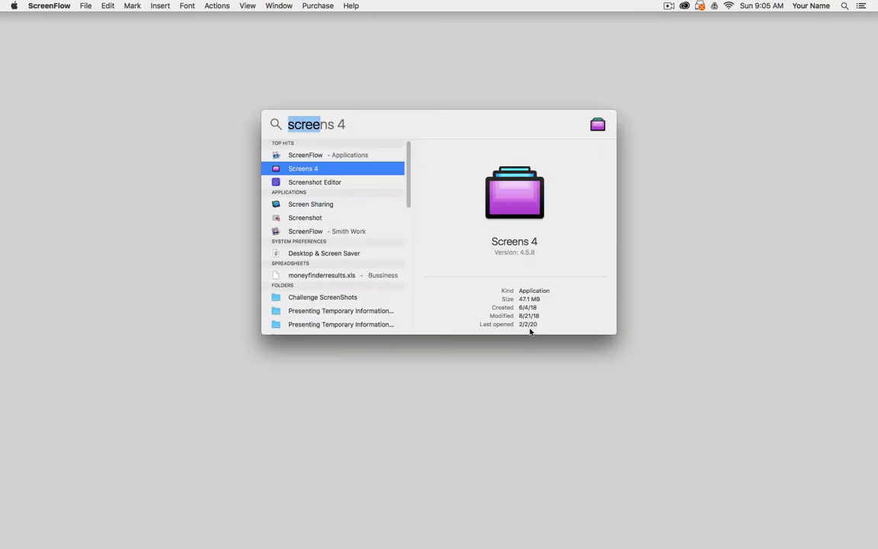
text(audition)
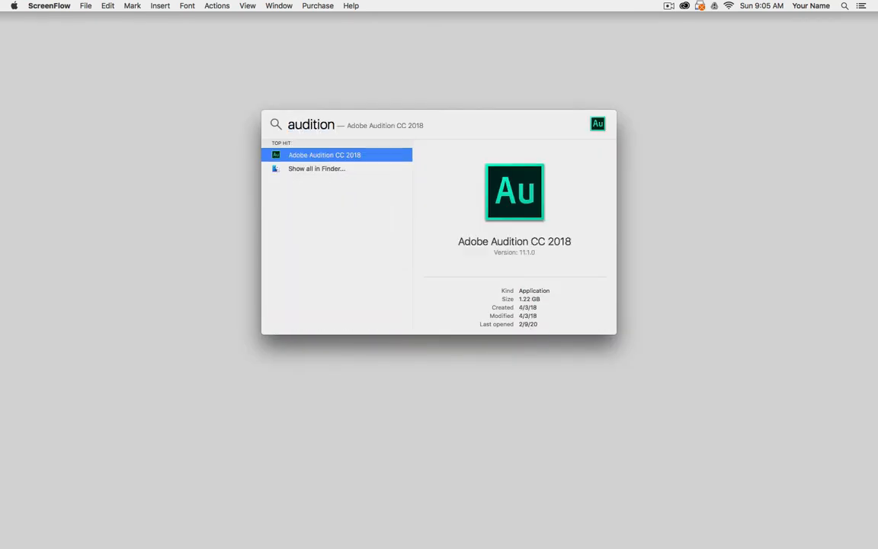
double_click(275, 155)
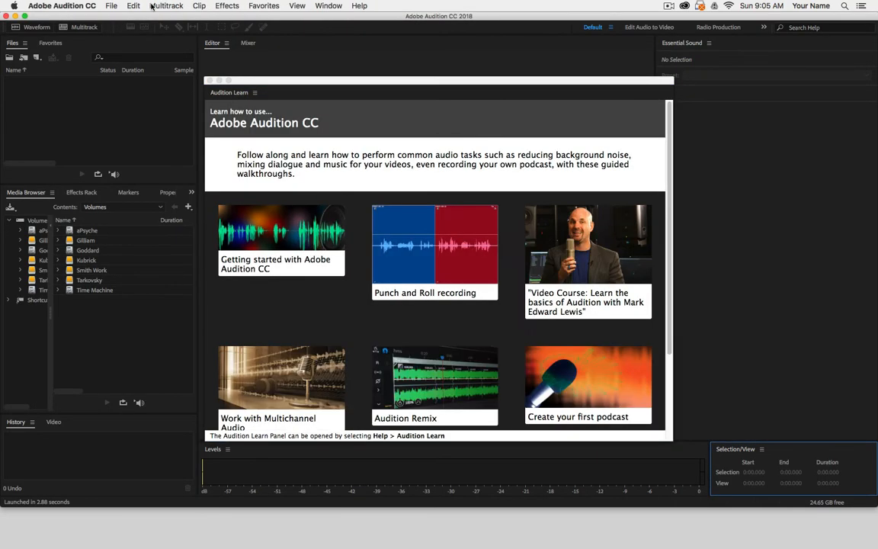
Enlarge the Audition window to fill the screen and close the Audition Learn window
click(25, 15)
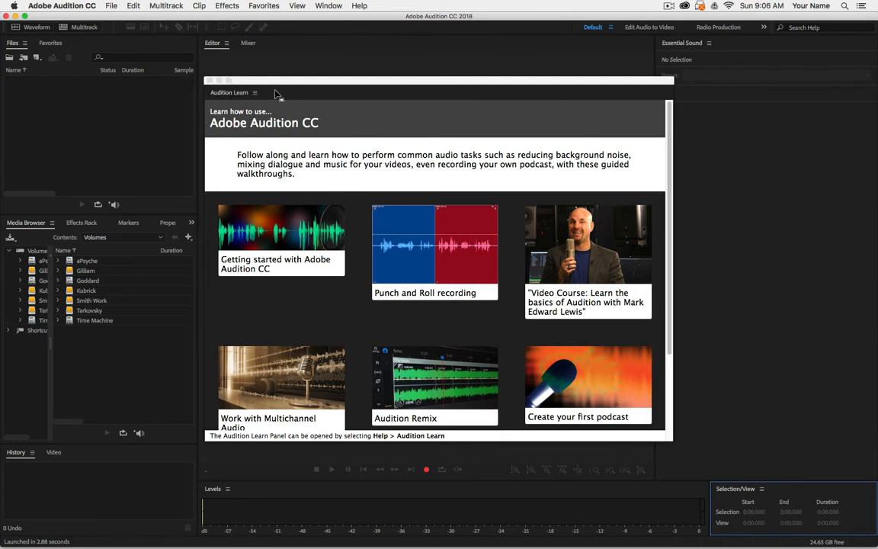
drag(291, 83, 294, 77)
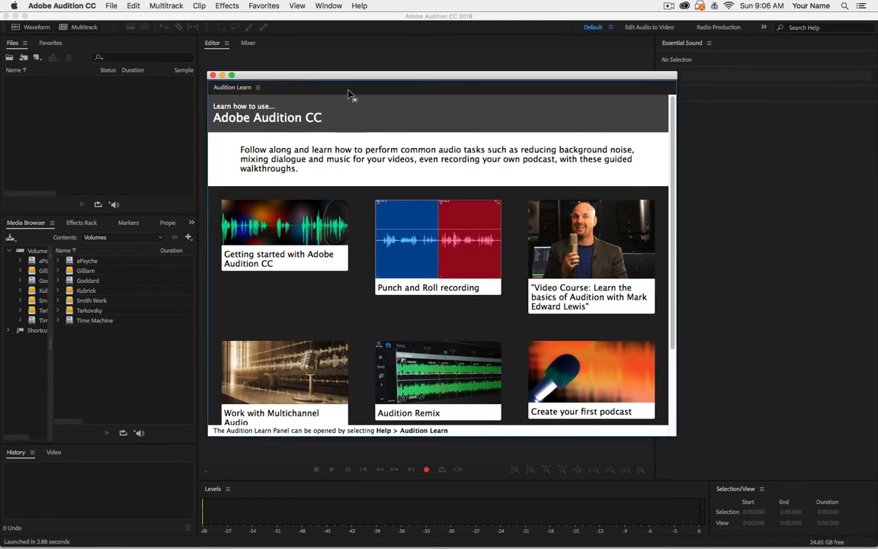
click(212, 76)
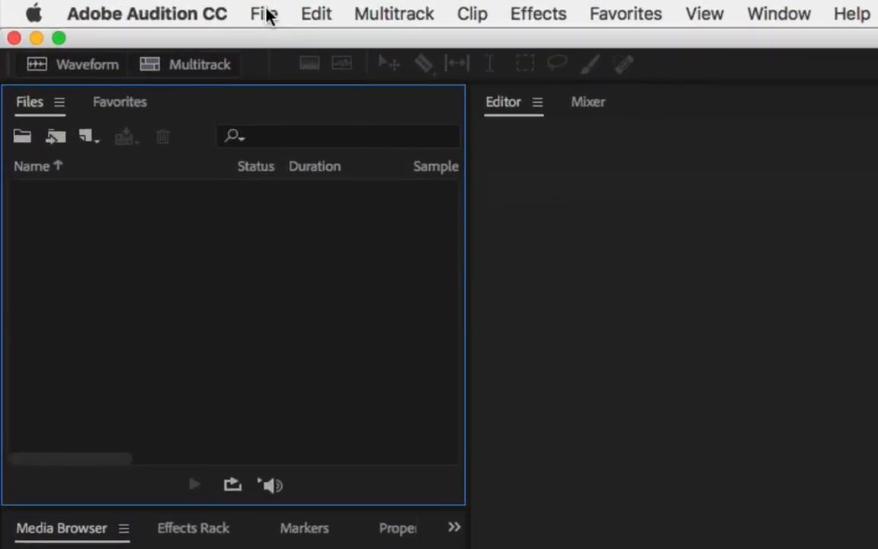
Start a new multitrack session and name it Demo_project
click(267, 13)
mouse_move(291, 44)
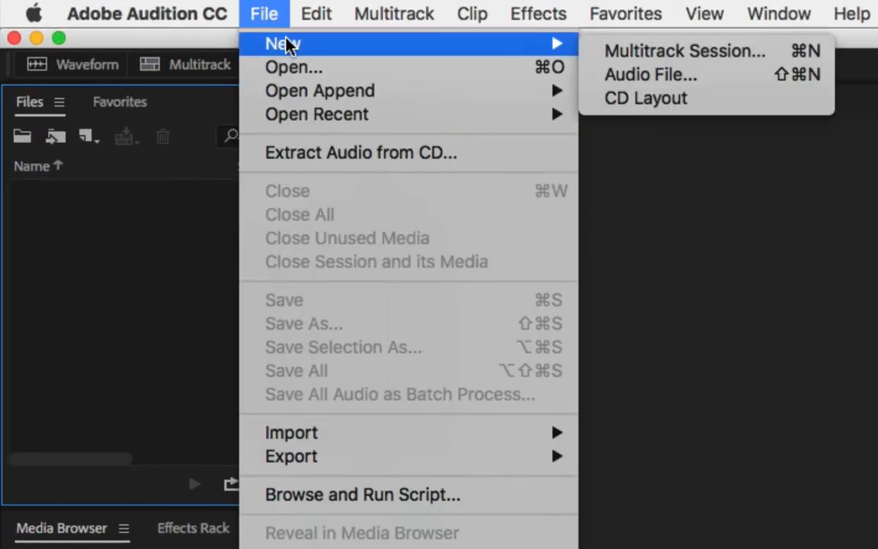
click(624, 53)
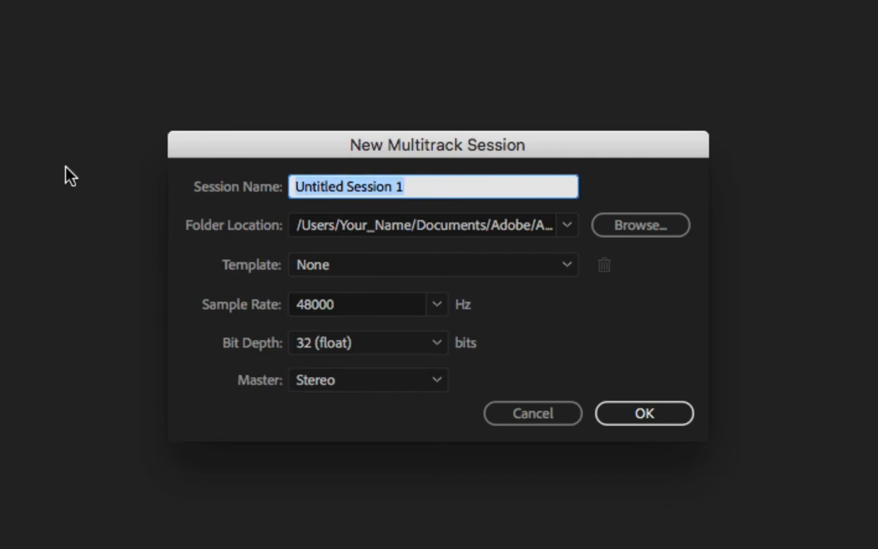
text(Demo)
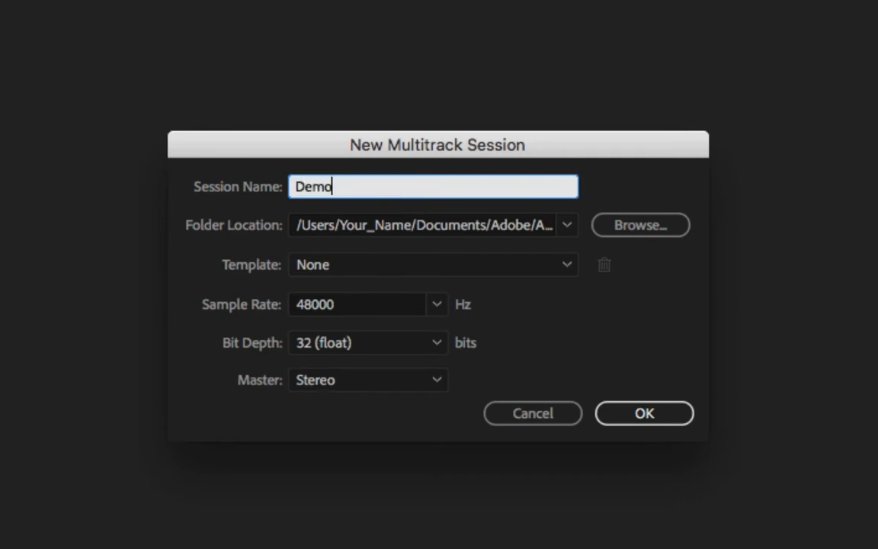
text(_projec)
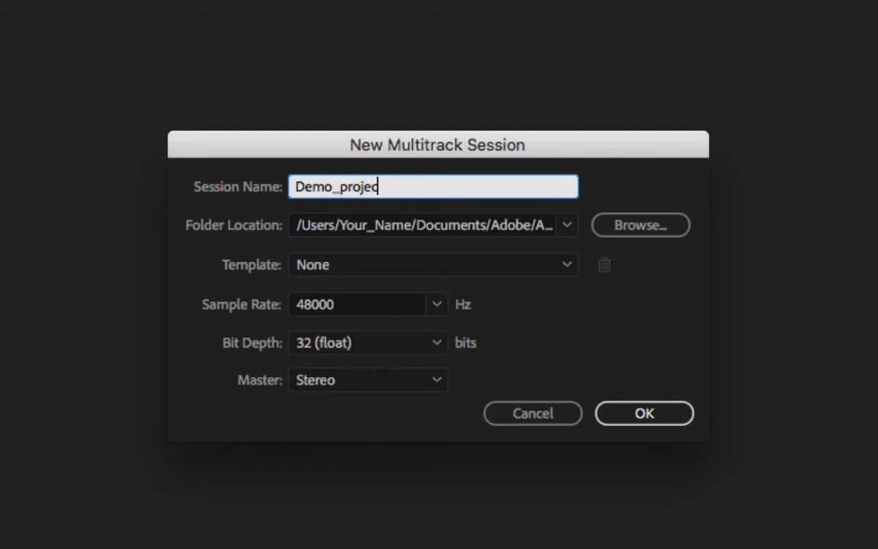
text(t)
Browse for the session's folder location and create a folder named Time Arts on the Desktop
click(648, 237)
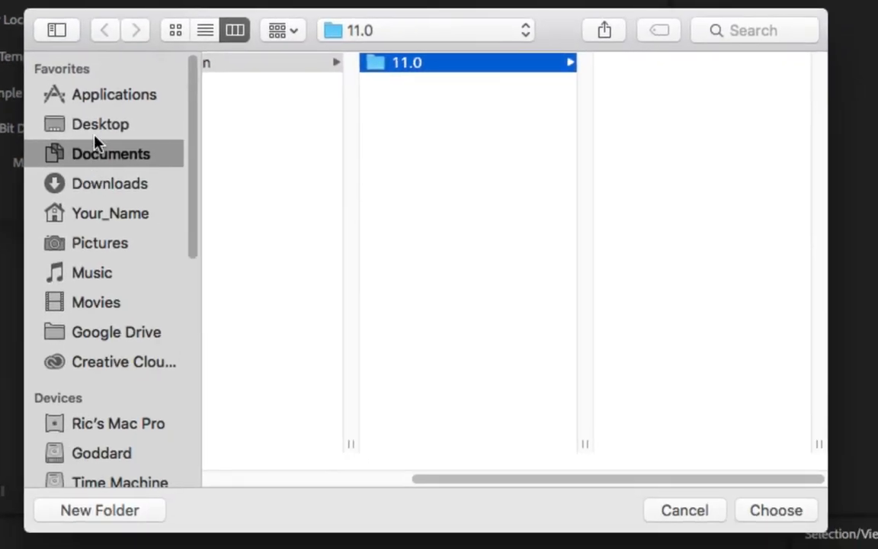
click(96, 129)
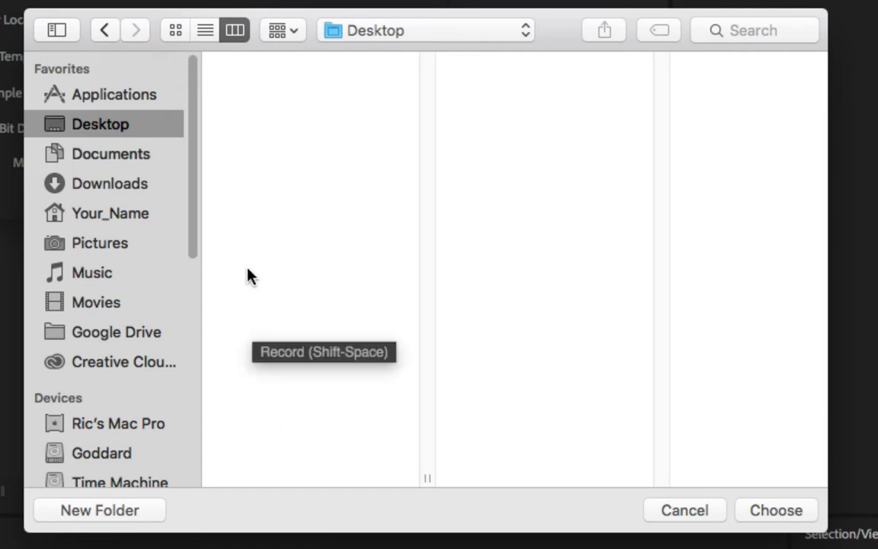
click(131, 509)
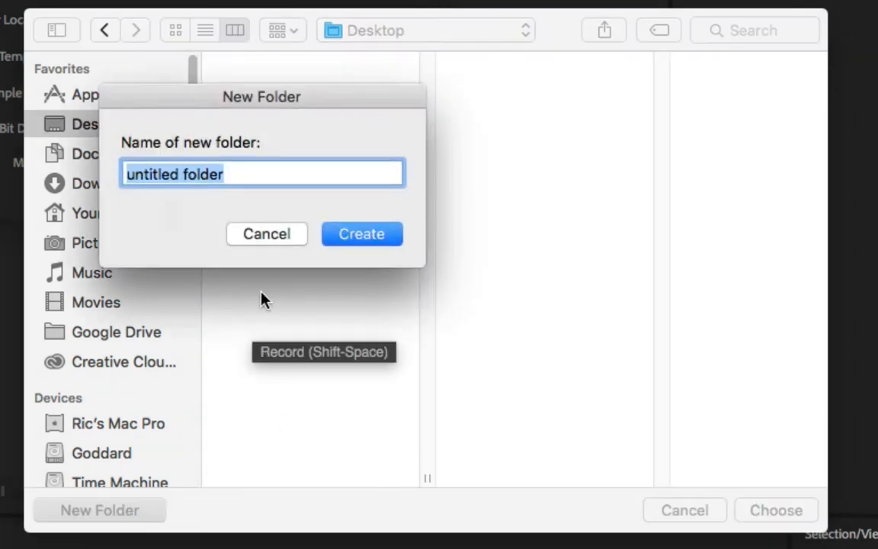
text(Time )
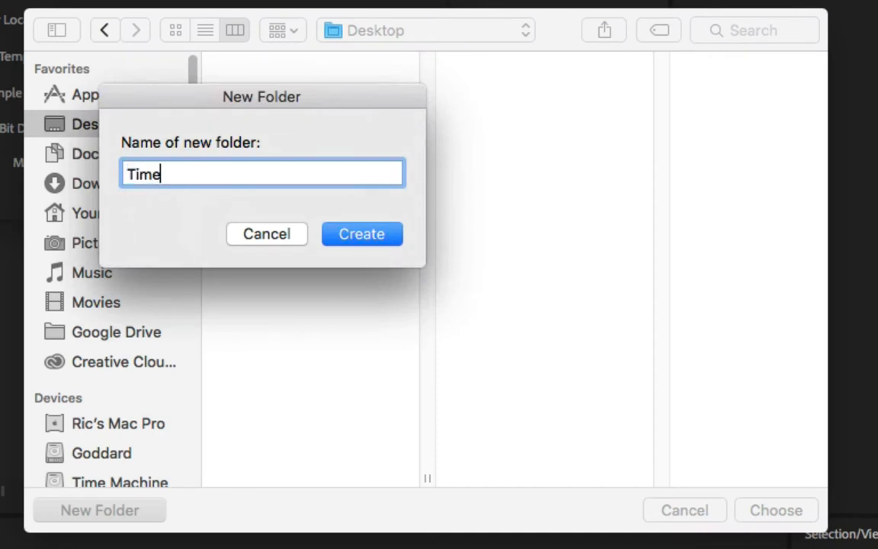
text(Arts)
key(Return)
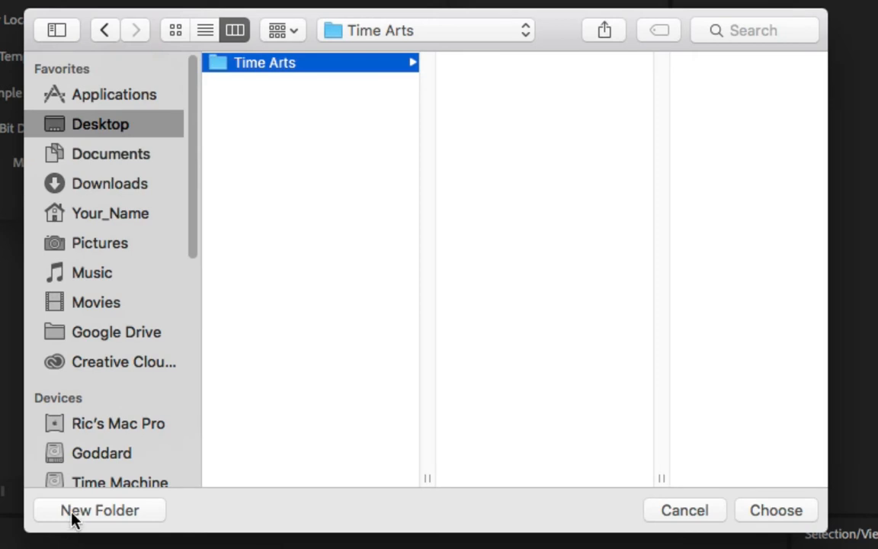
Create the session in a new subfolder of Time Arts named Demo Sound Project, keeping 48000 Hz, 32 (float) and Stereo
click(72, 516)
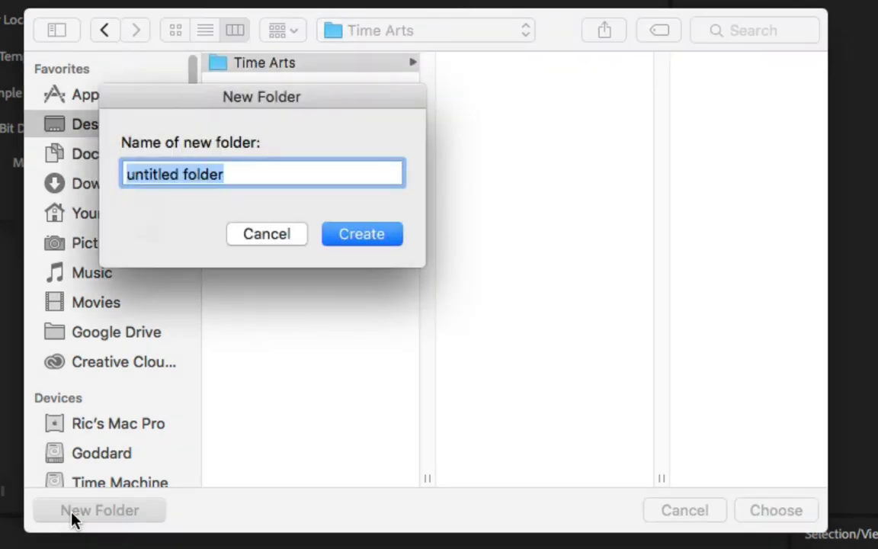
text(Demo )
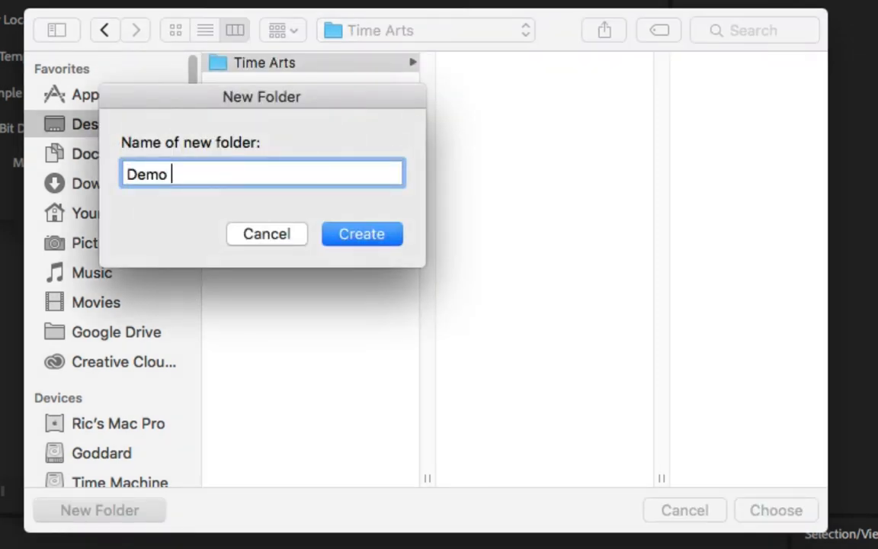
text(Sound Project)
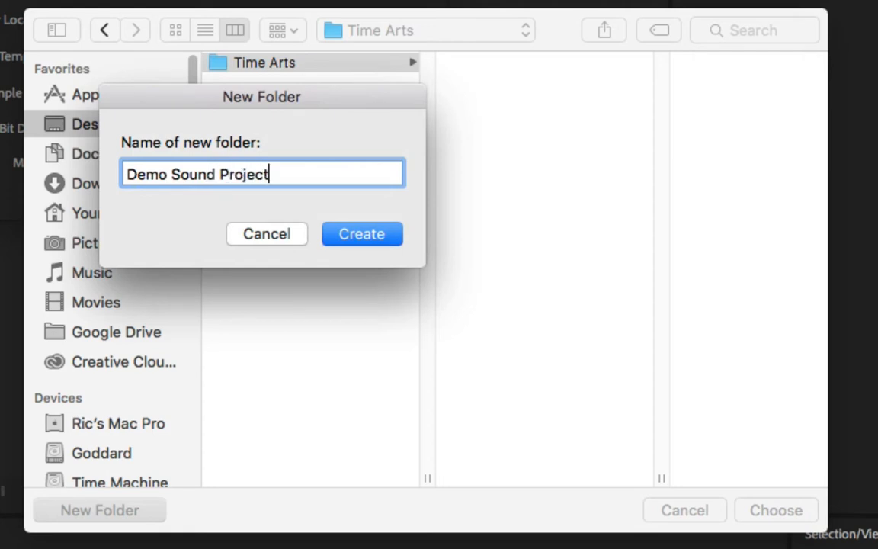
click(363, 241)
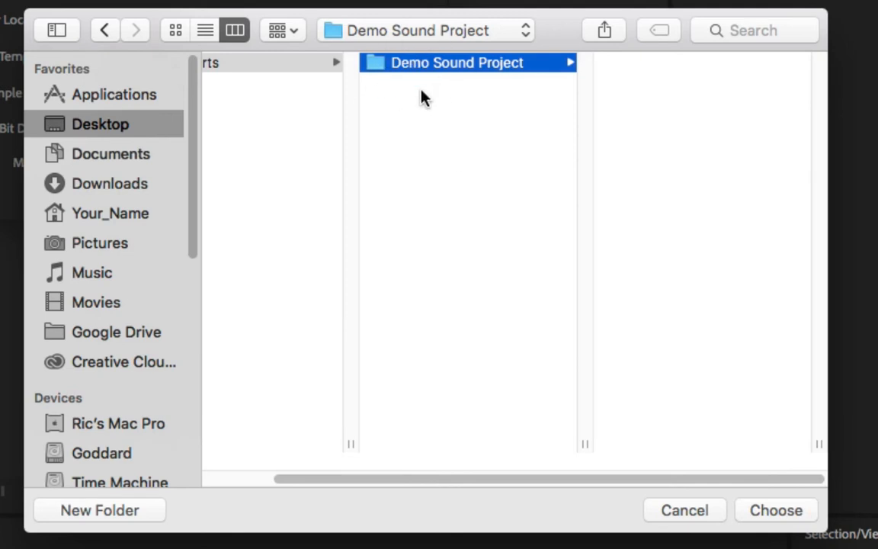
click(775, 513)
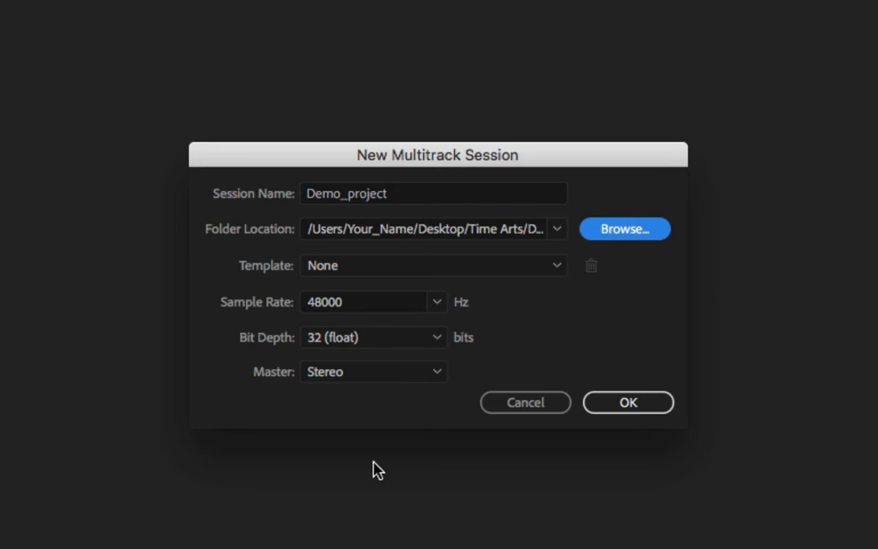
click(628, 402)
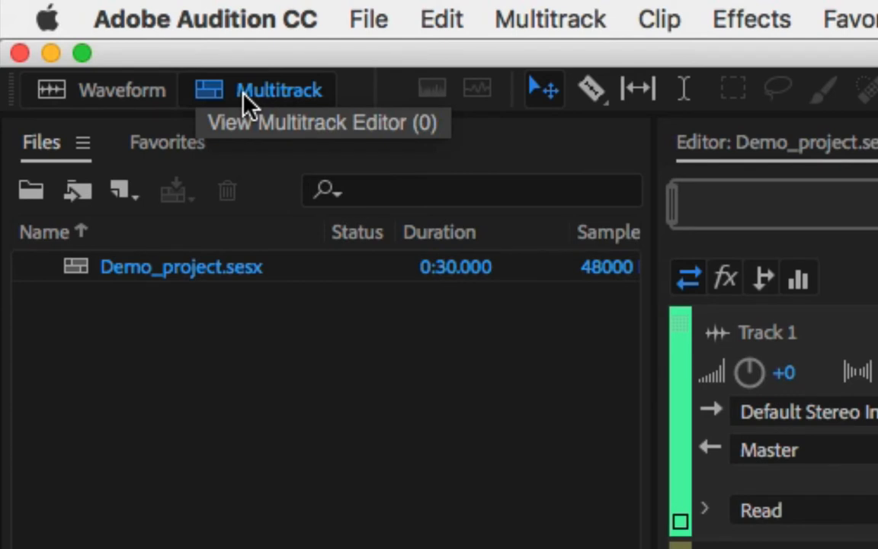
drag(243, 102, 324, 130)
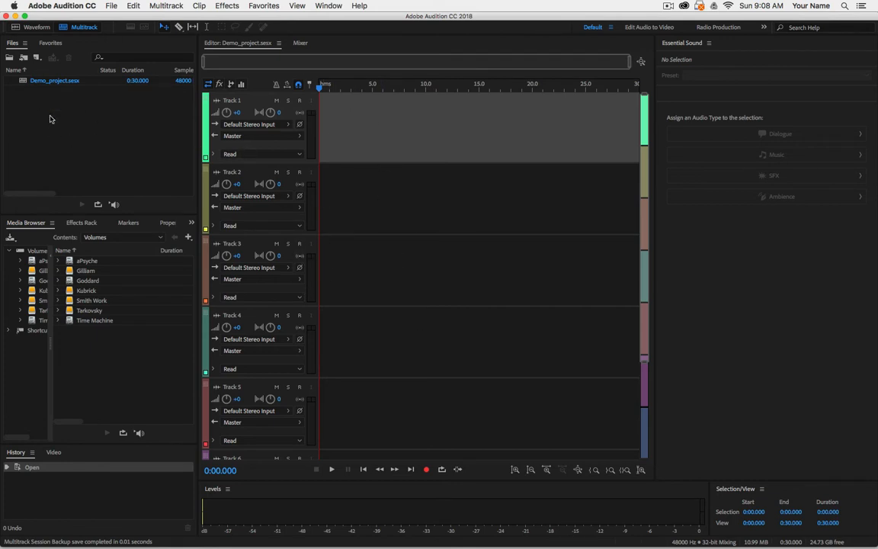
click(66, 95)
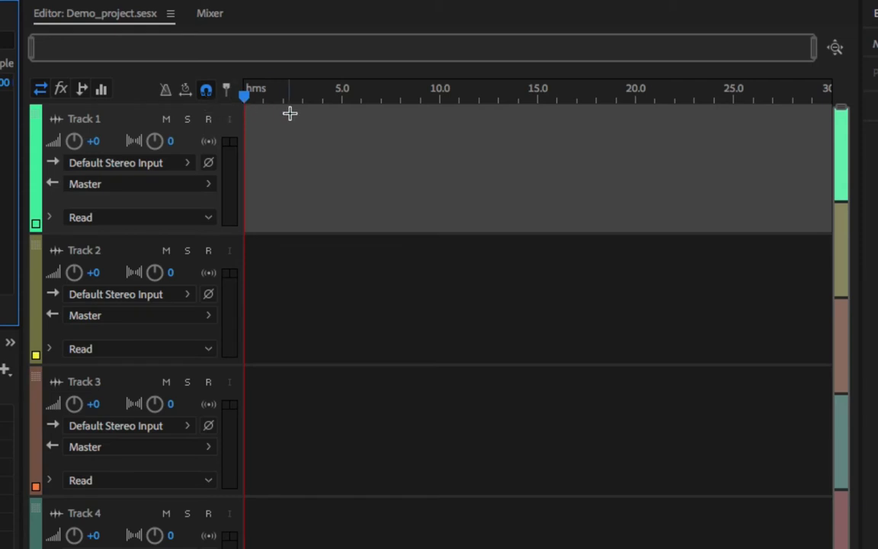
Zoom in on the multitrack timeline and zoom back out to its full 30-second length
click(244, 97)
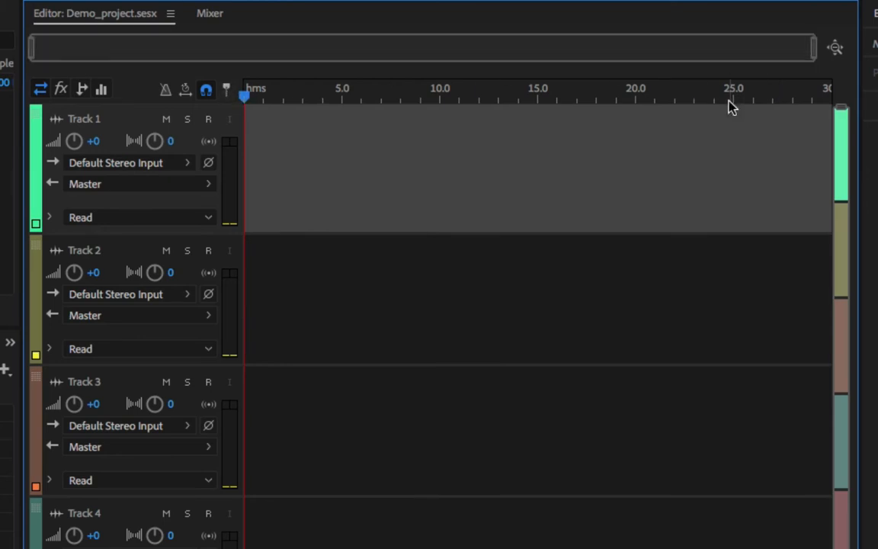
mouse_move(817, 47)
mouse_down()
mouse_move(450, 47)
mouse_move(814, 47)
mouse_up()
key(equal)
key(equal)
key(equal)
key(equal)
key(equal)
key(equal)
key(equal)
key(minus)
key(minus)
key(minus)
key(minus)
key(minus)
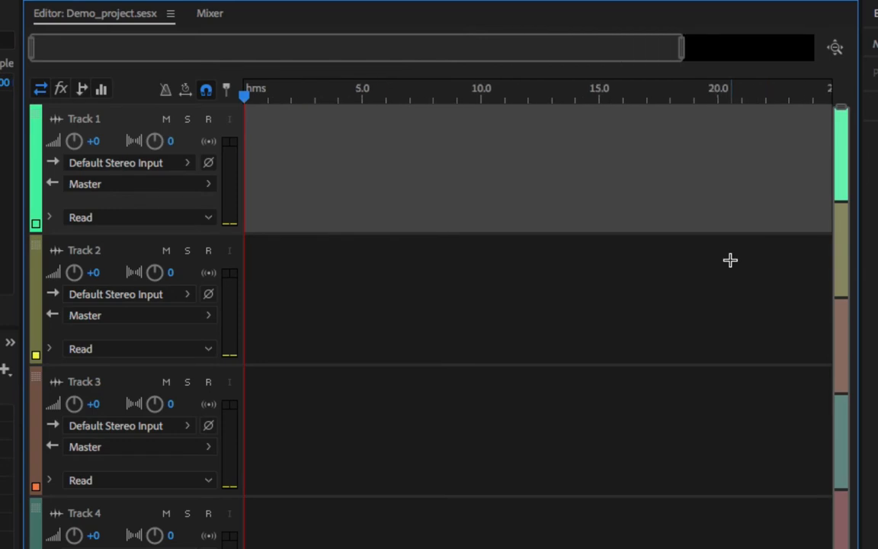
key(minus)
key(minus)
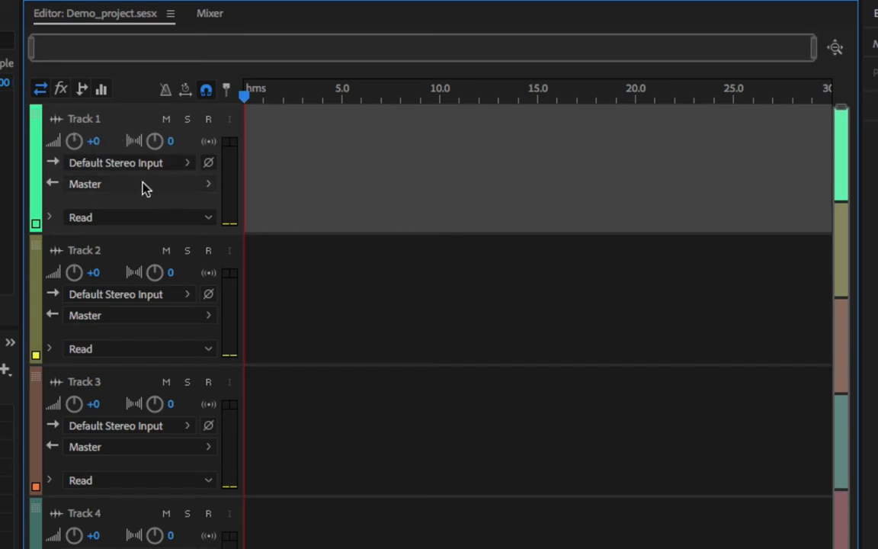
Rename Track 1 as Voice 1
click(86, 119)
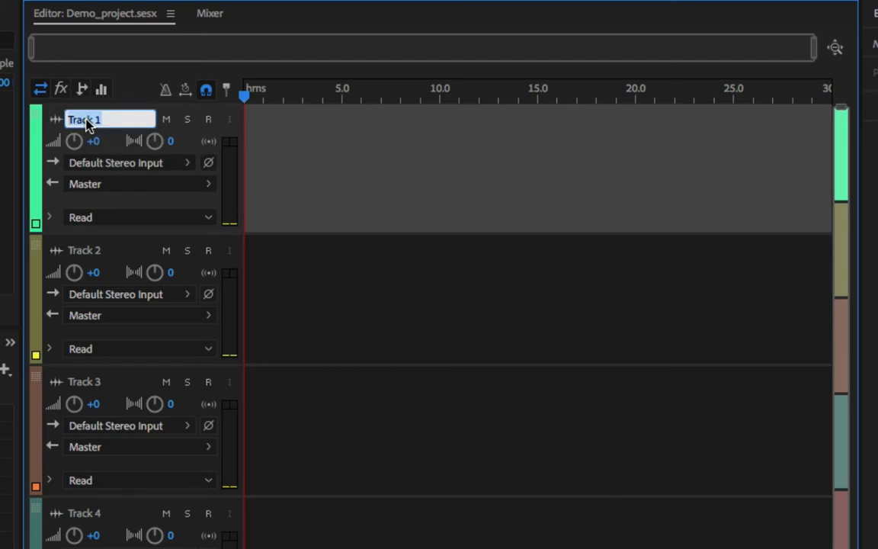
text(Voice)
key(Return)
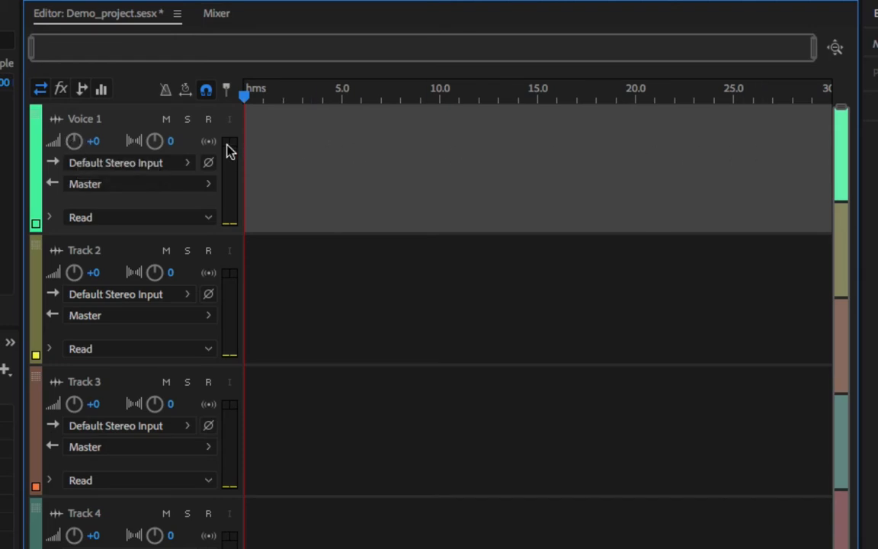
mouse_move(155, 144)
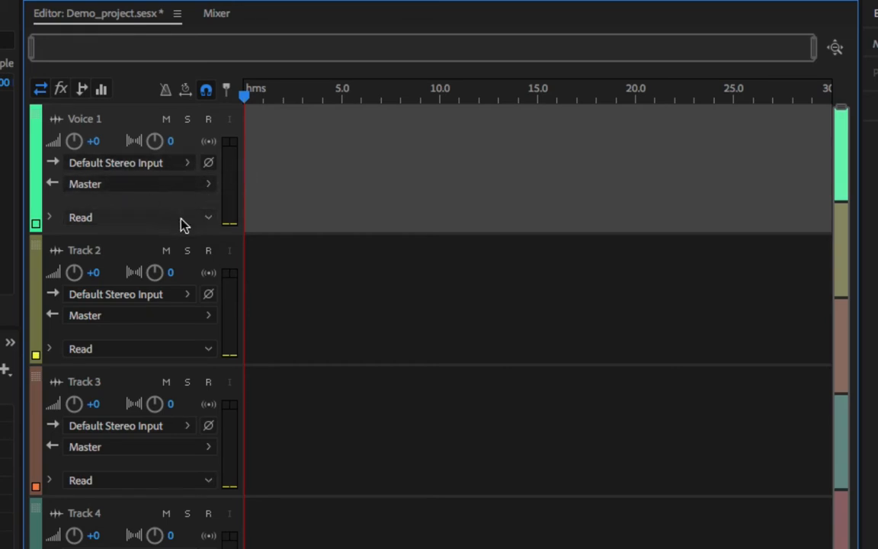
click(210, 220)
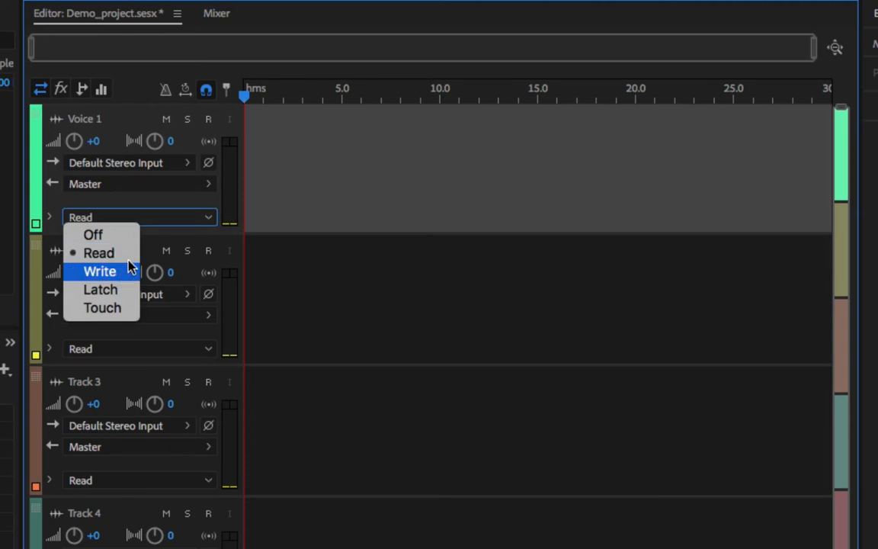
click(341, 192)
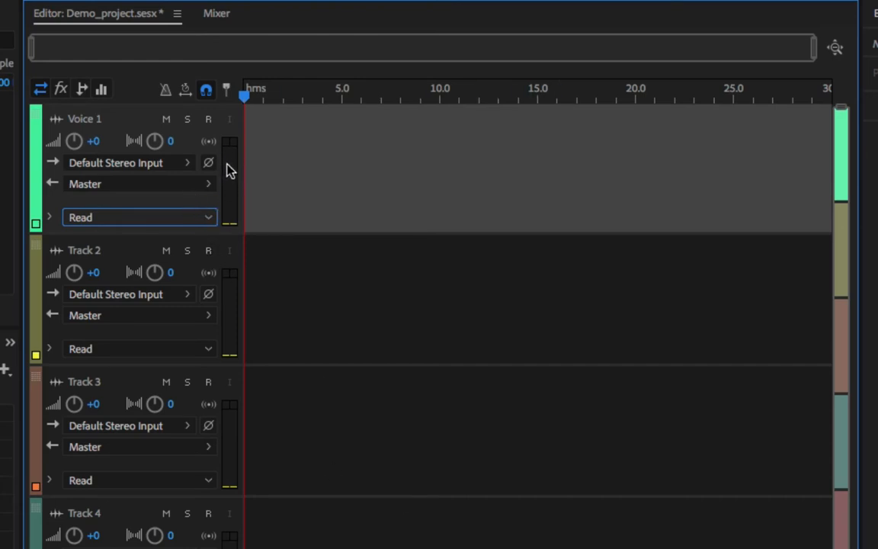
Arm the Voice 1 track and record a voice clip about 11.6 seconds long from the start of the timeline
click(209, 119)
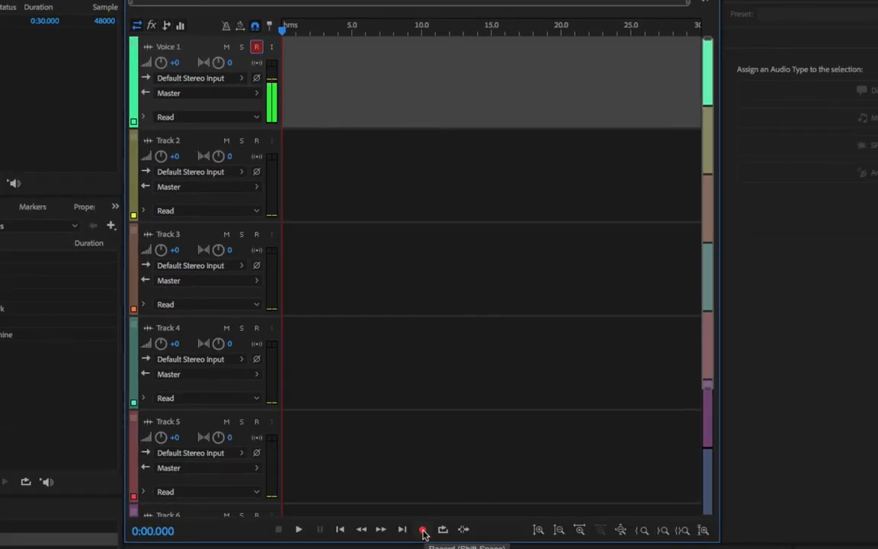
click(423, 531)
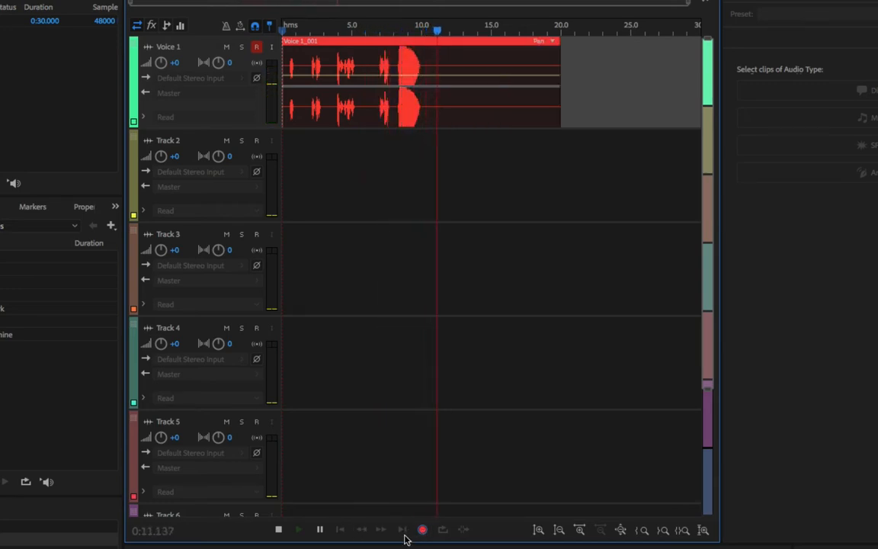
click(422, 529)
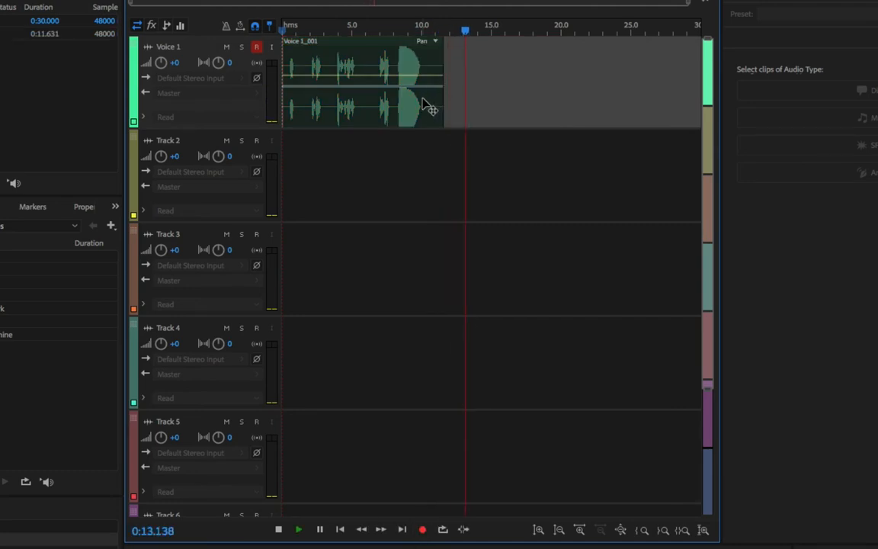
click(278, 529)
Disarm the Voice 1 track, play its recorded clip from the start of the timeline, and return the playhead to the beginning
drag(500, 30, 392, 34)
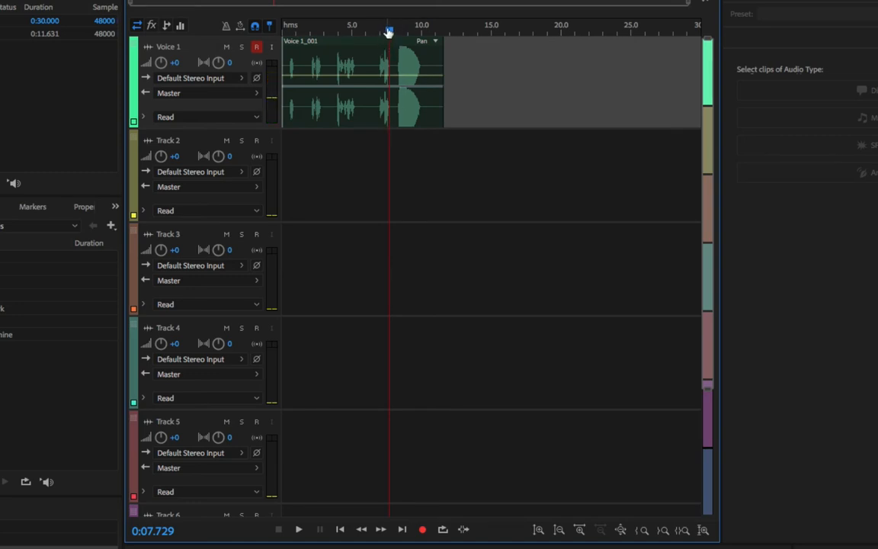
drag(389, 32, 254, 30)
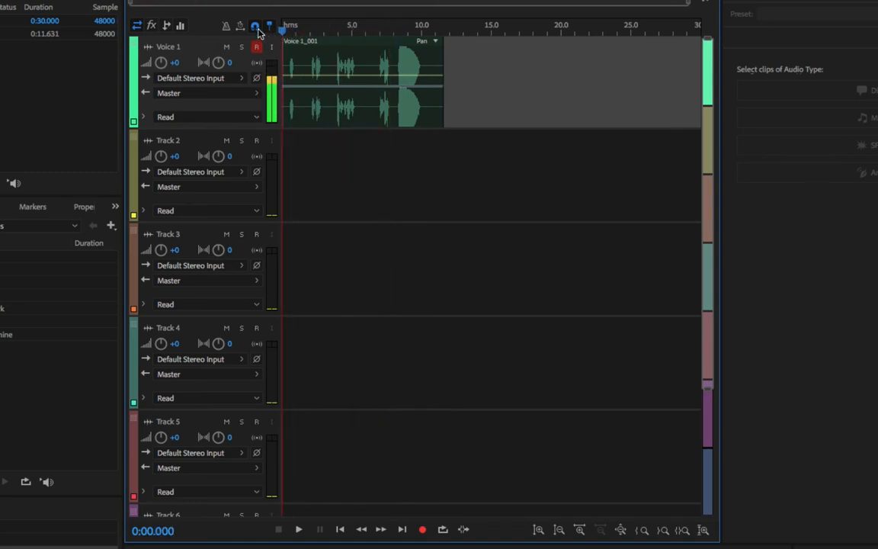
click(256, 46)
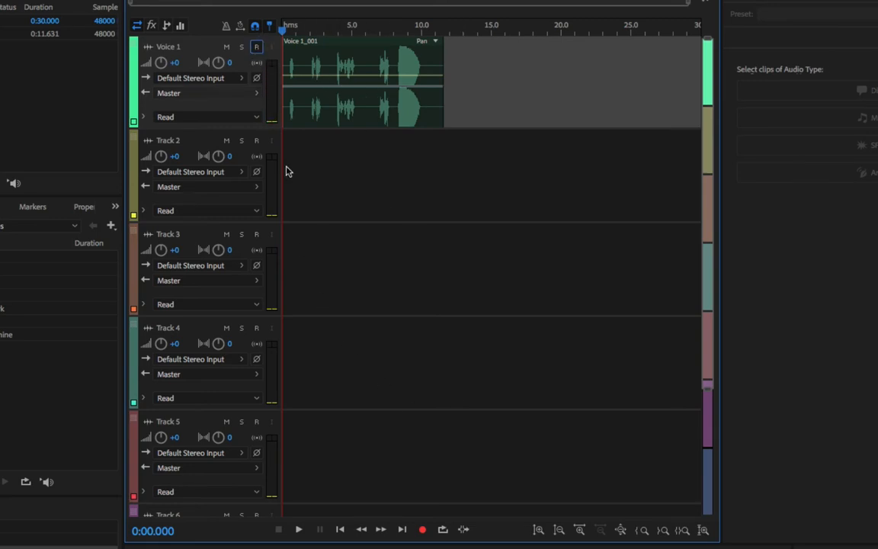
click(298, 529)
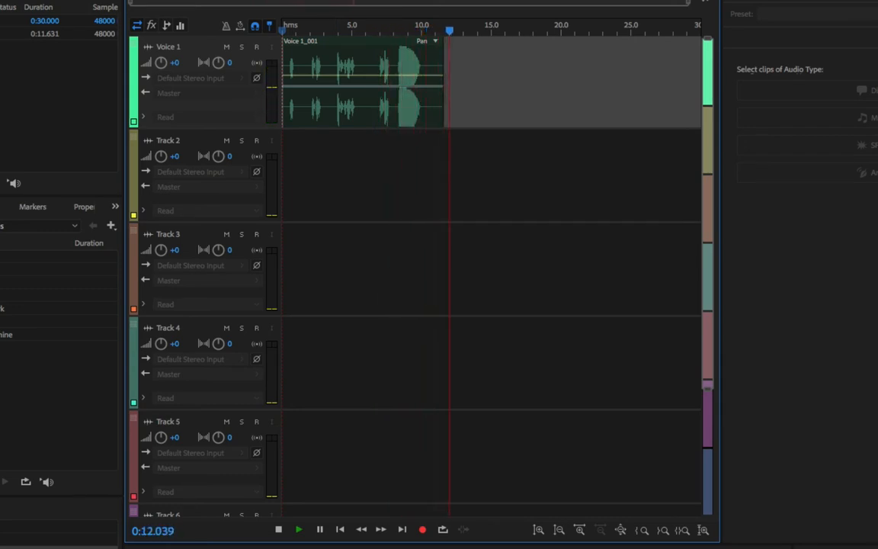
click(279, 529)
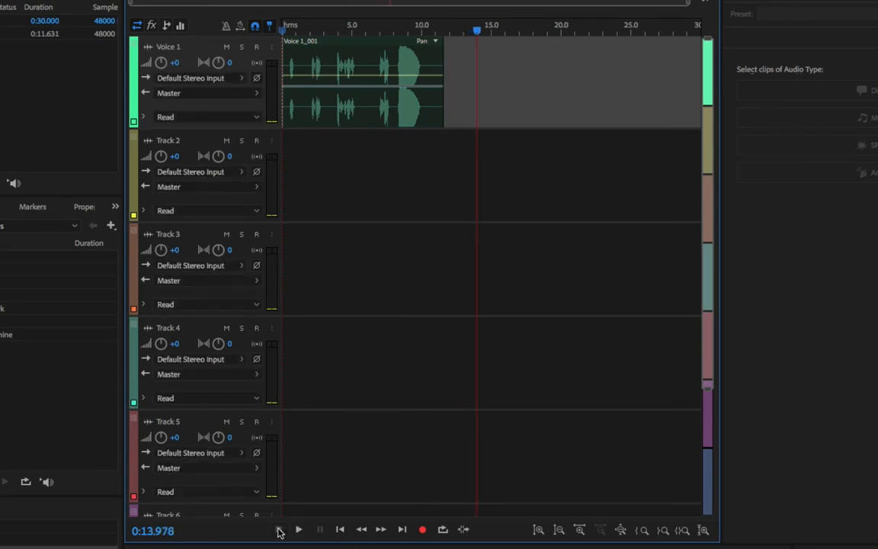
drag(480, 30, 216, 35)
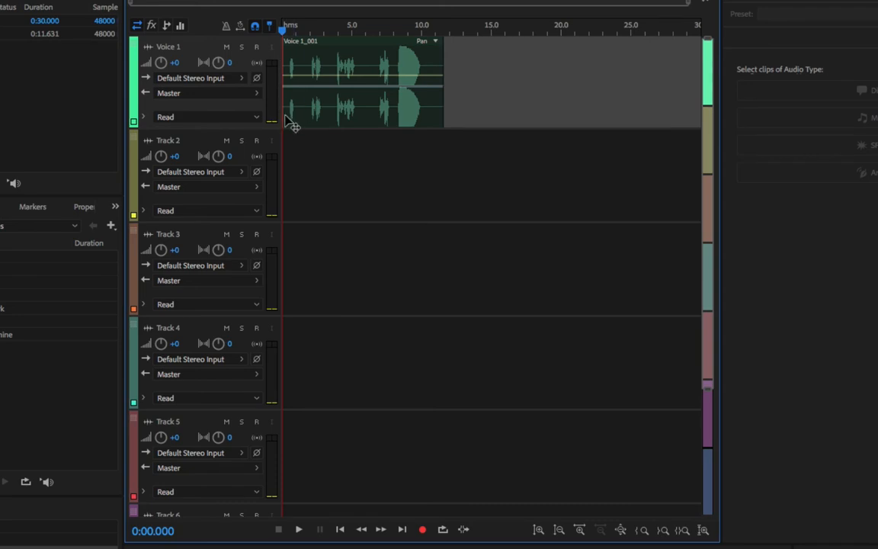
Rename Track 2 as Voice 2
click(135, 167)
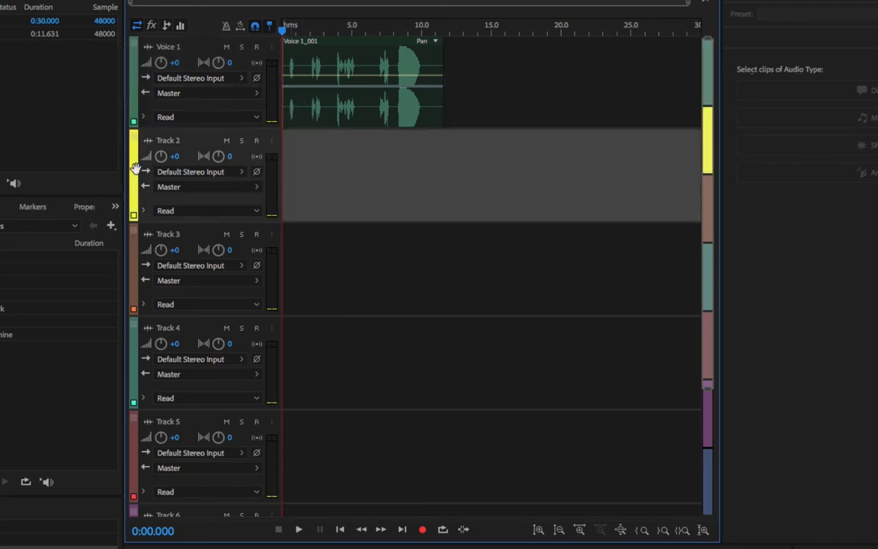
click(173, 141)
text(Voice)
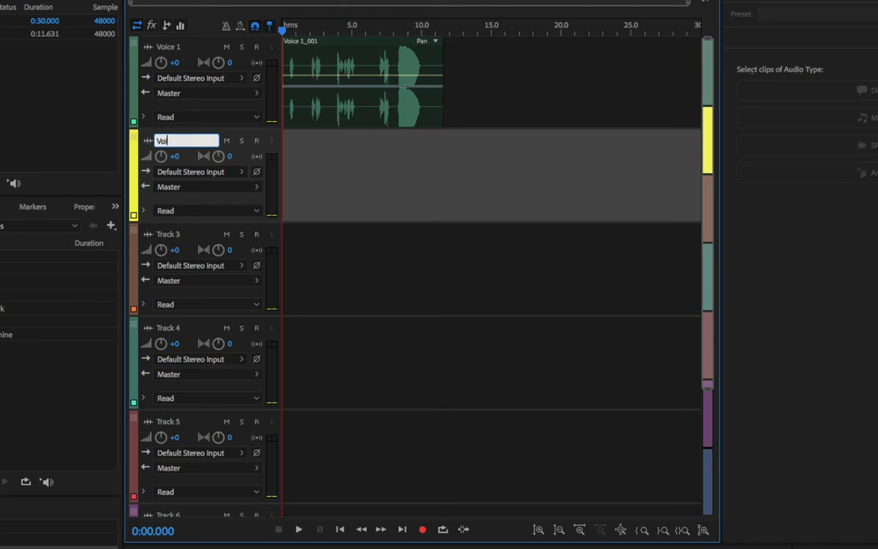
Arm the Voice 2 track and record a clip about 11.8 seconds long from the start of the timeline
click(257, 142)
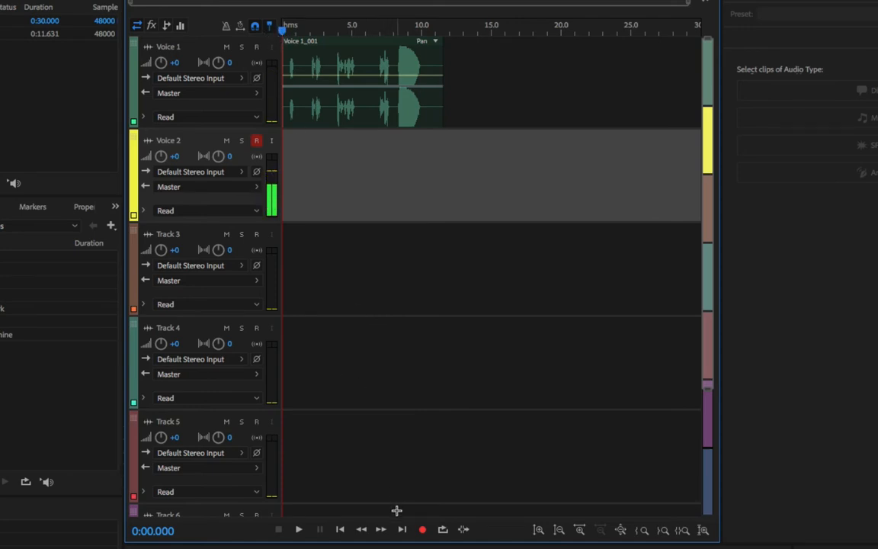
click(423, 529)
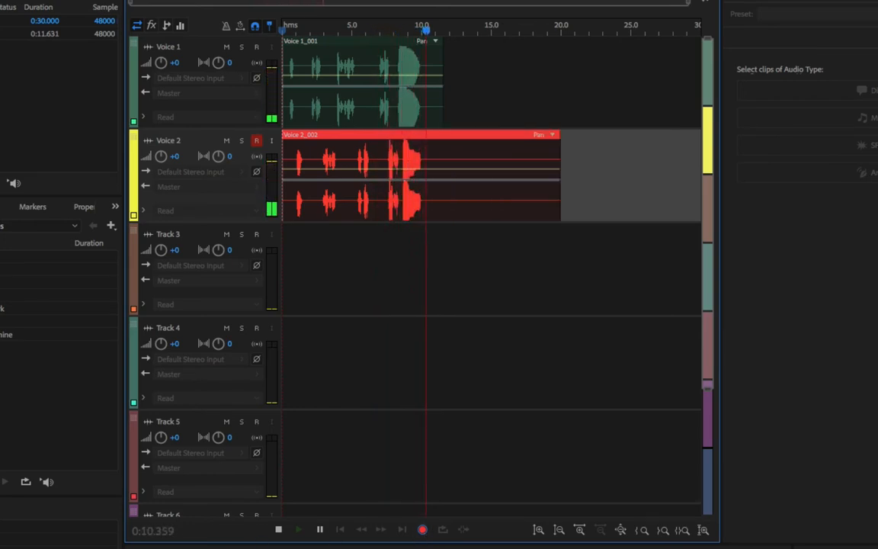
click(276, 529)
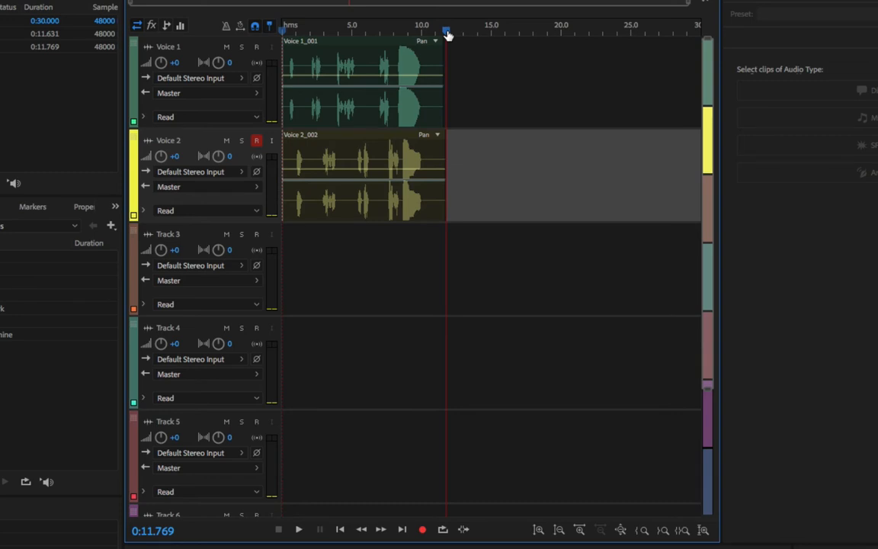
Disarm the Voice 2 track and play both voice recordings together from the start of the timeline
click(256, 141)
drag(445, 29, 151, 6)
key(space)
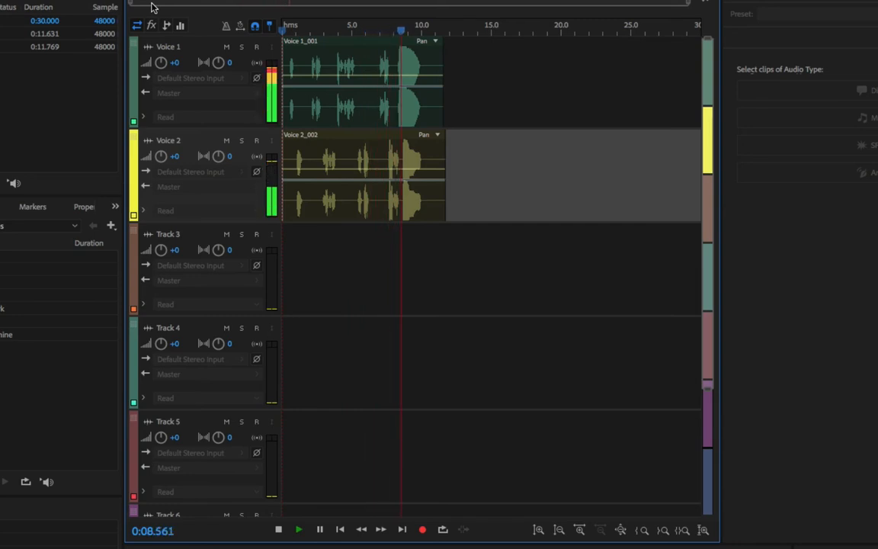
key(space)
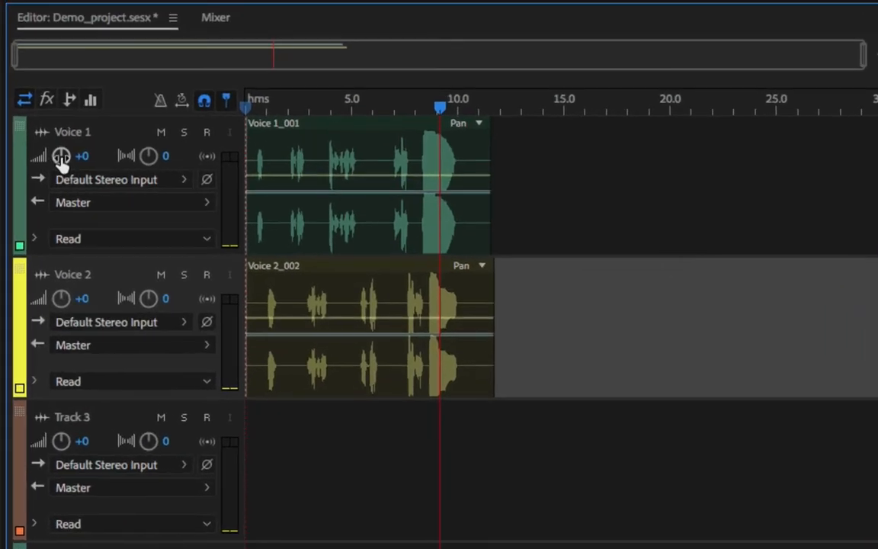
Lower the Voice 1 and Voice 2 track volumes to -1.5 dB each and play the mix from the start
mouse_move(61, 155)
mouse_down()
mouse_move(26, 156)
mouse_move(59, 160)
mouse_up()
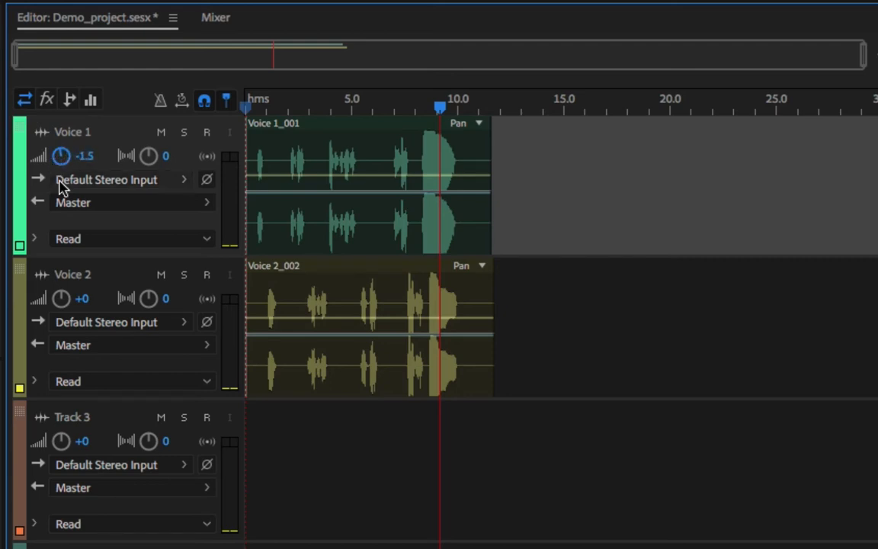
drag(61, 298, 53, 297)
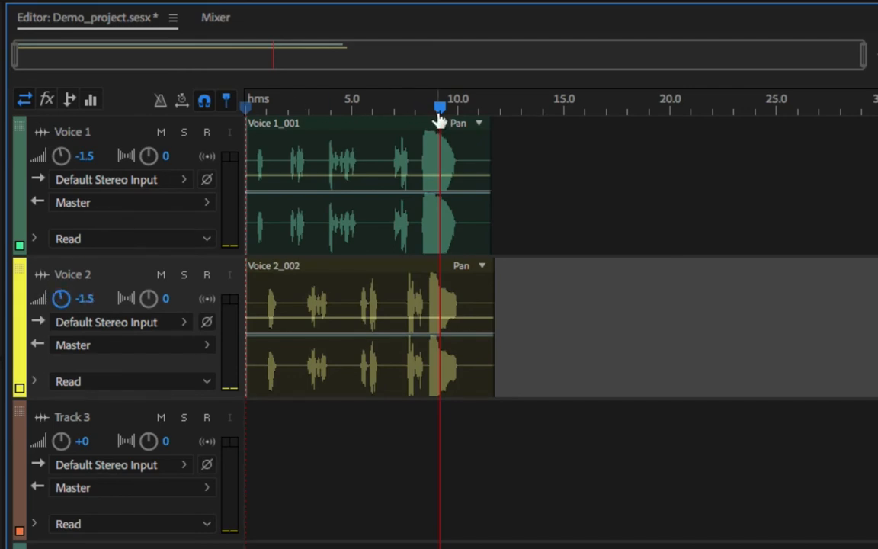
drag(440, 107, 184, 98)
key(space)
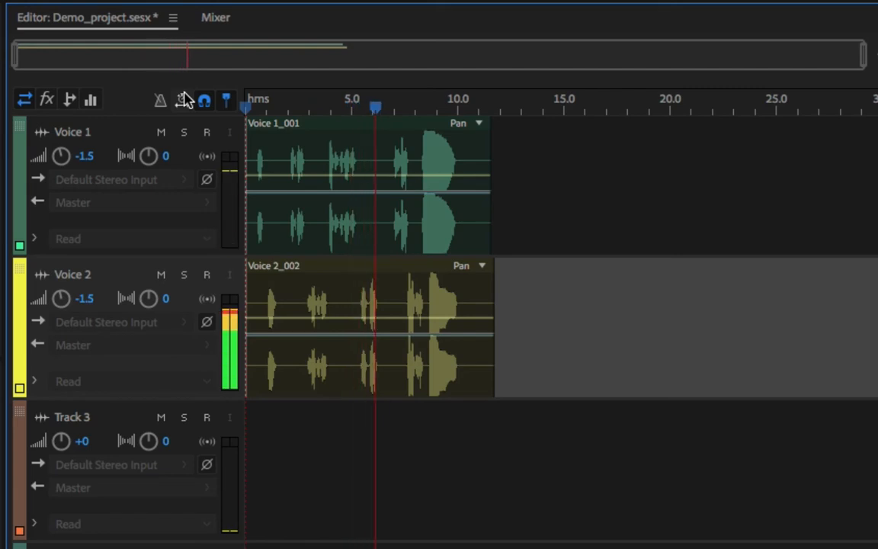
key(space)
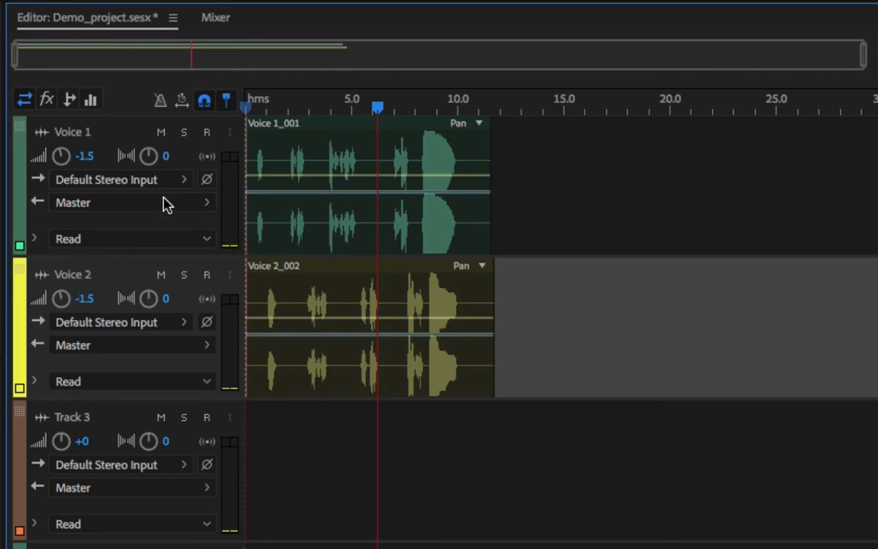
Add two volume keyframes to the Voice 1 clip at about 8.2 and 8.4 seconds, slightly lowering its loud final sound
drag(860, 57, 208, 33)
drag(109, 51, 209, 68)
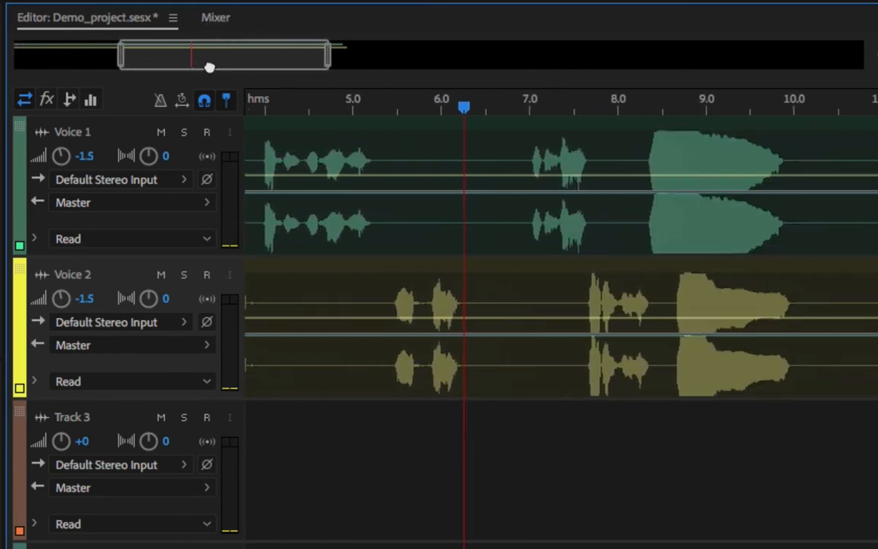
click(644, 183)
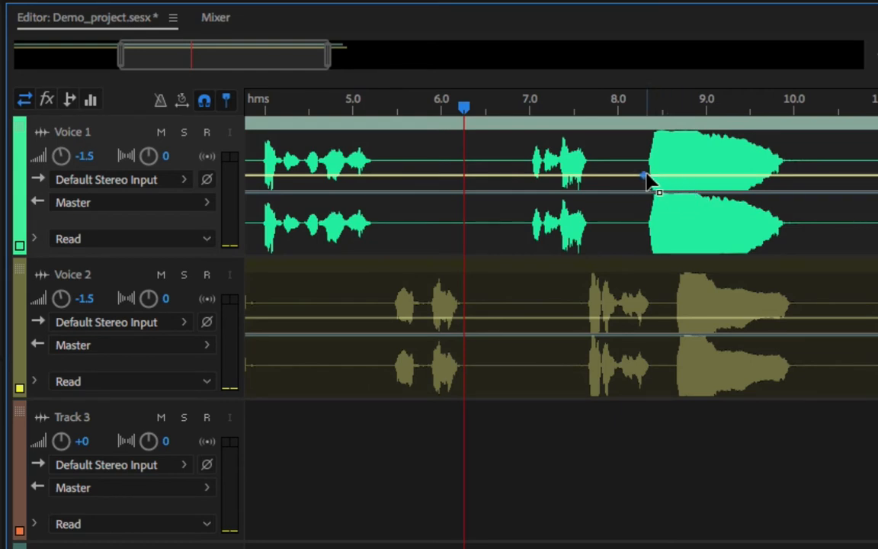
drag(646, 176, 639, 176)
click(659, 175)
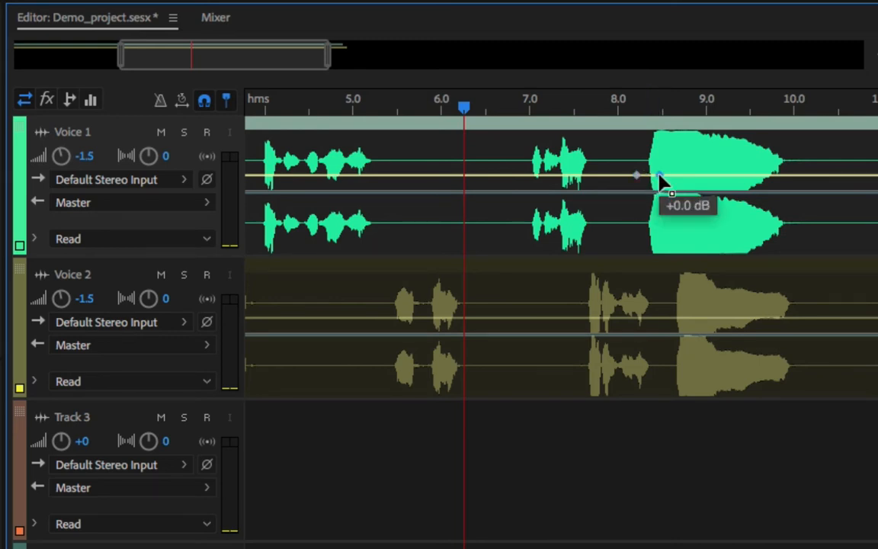
drag(659, 176, 654, 183)
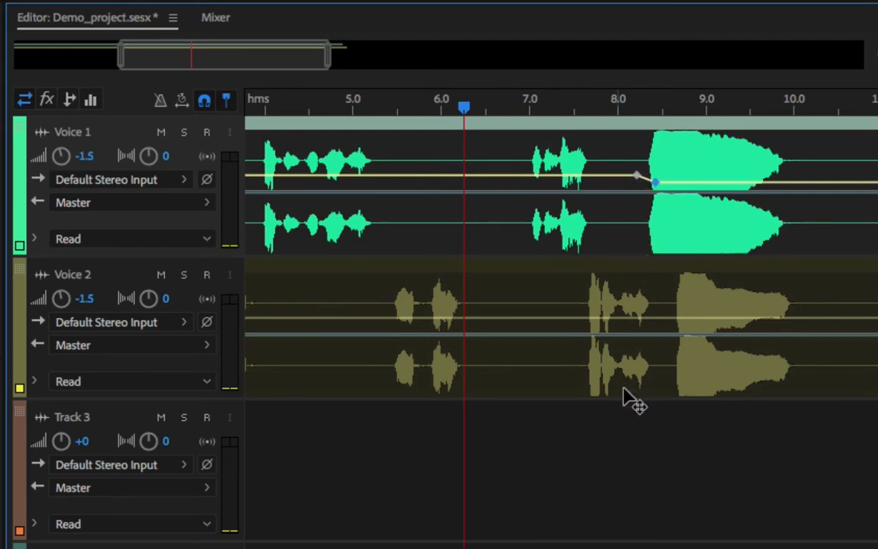
Add two pan keyframes to the Voice 2 clip at about 8.6 and 8.8 seconds, around the start of its loud final sound
click(669, 343)
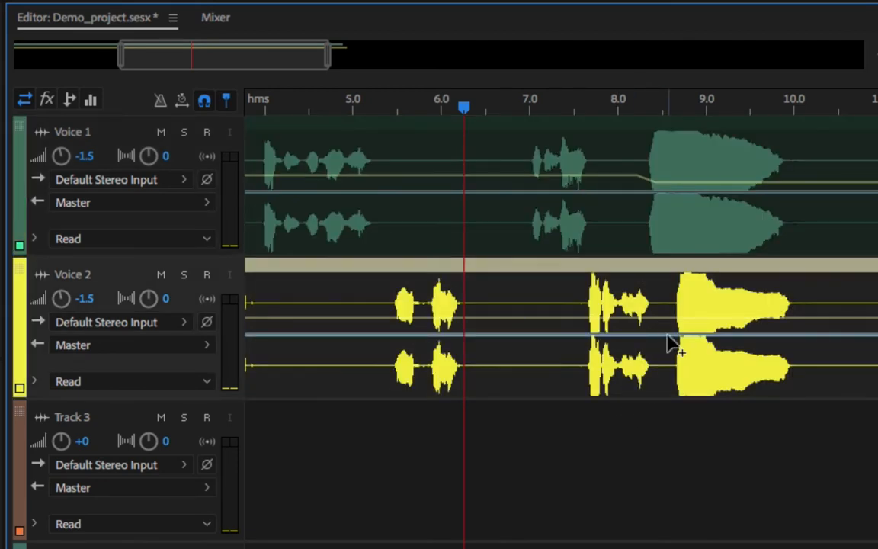
click(667, 335)
mouse_move(695, 335)
mouse_down()
mouse_move(683, 370)
mouse_move(688, 336)
mouse_up()
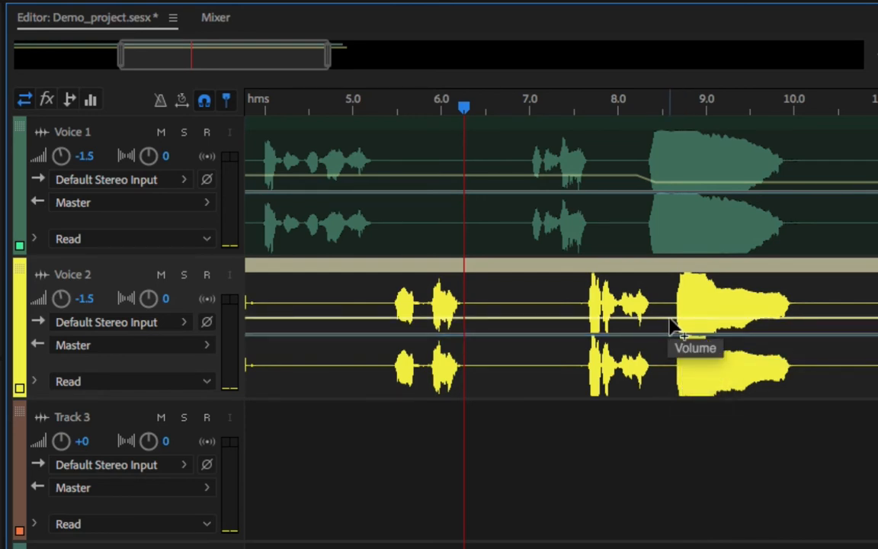
Lower the Voice 2 clip's loud final sound with volume keyframes at about 8.5 and 8.7 seconds, and play back the passage
click(669, 317)
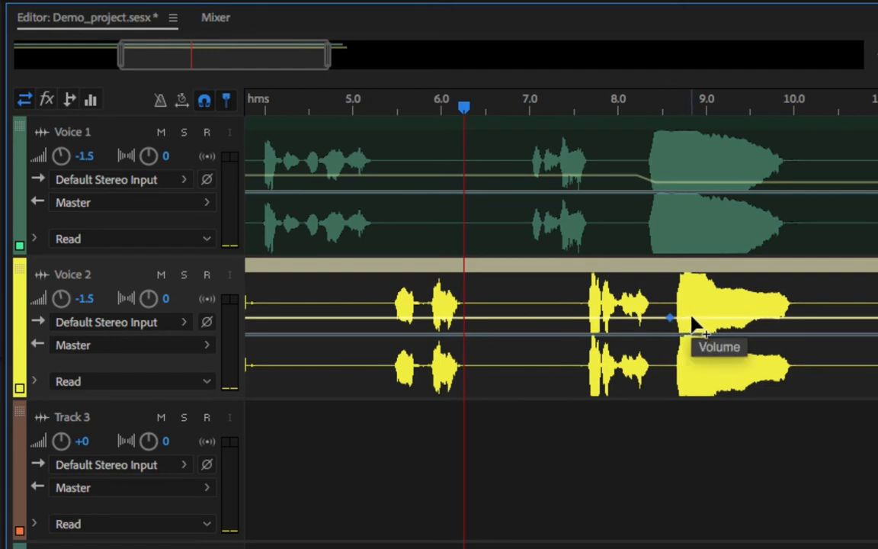
click(691, 318)
mouse_move(691, 321)
mouse_down()
mouse_move(690, 339)
mouse_move(697, 332)
mouse_up()
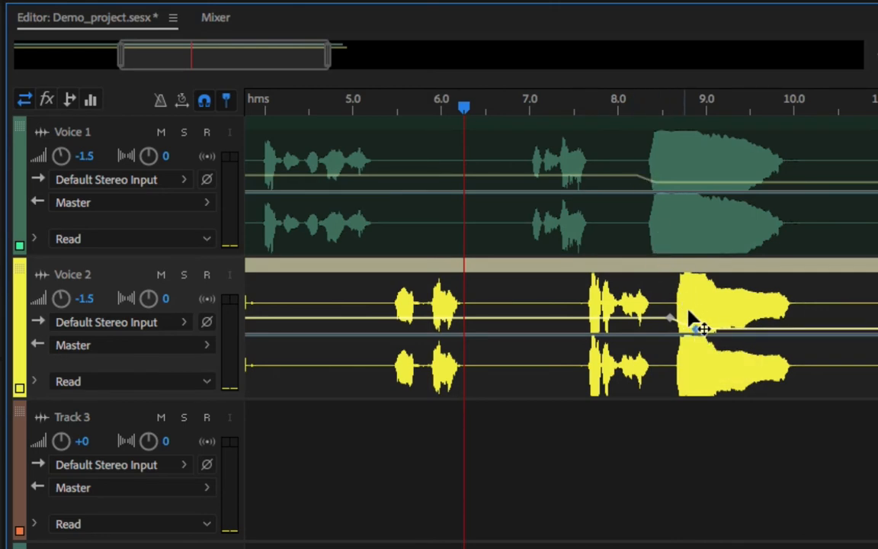
click(670, 319)
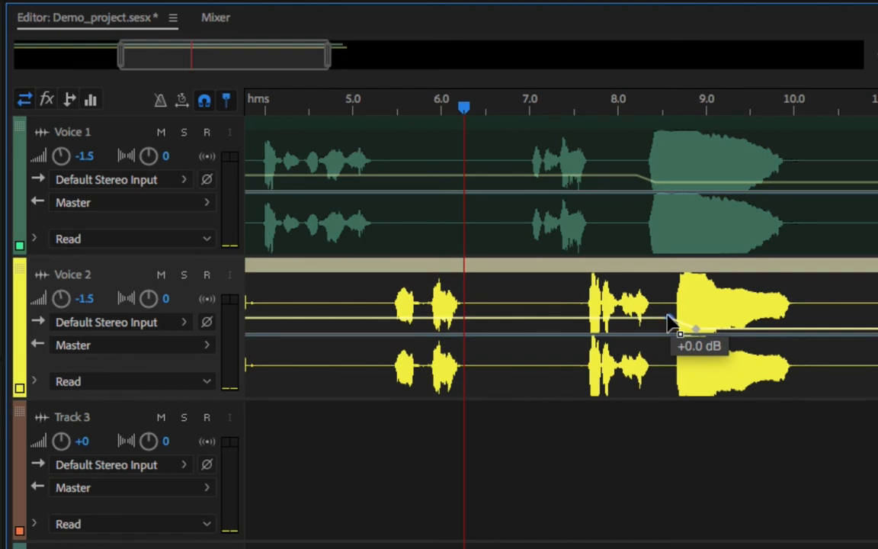
drag(668, 314, 681, 327)
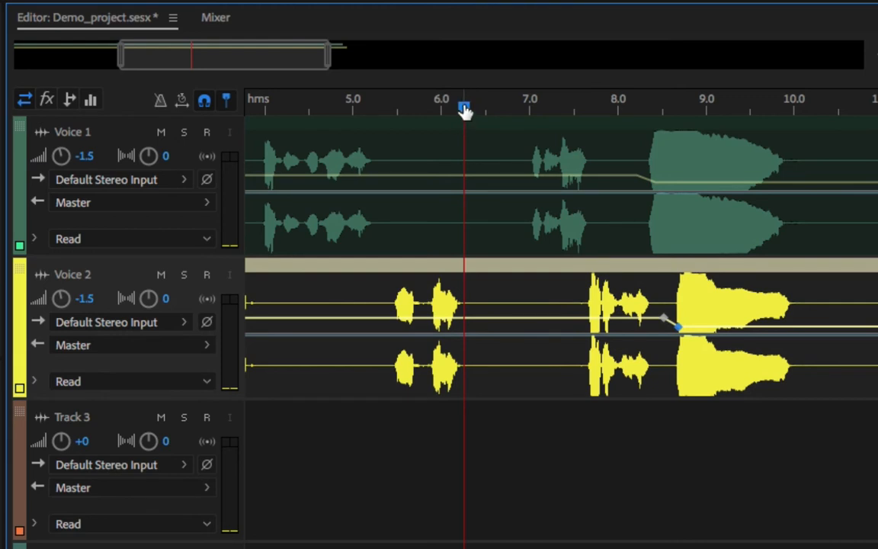
key(space)
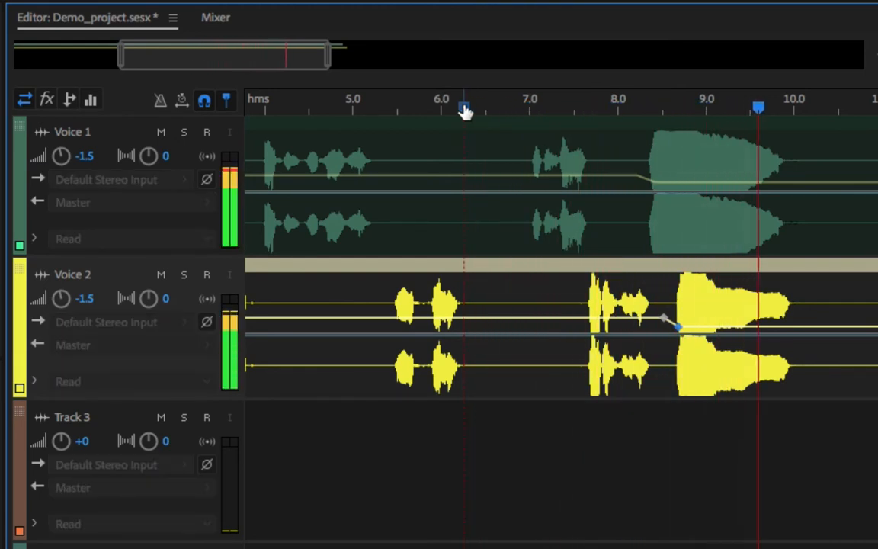
key(space)
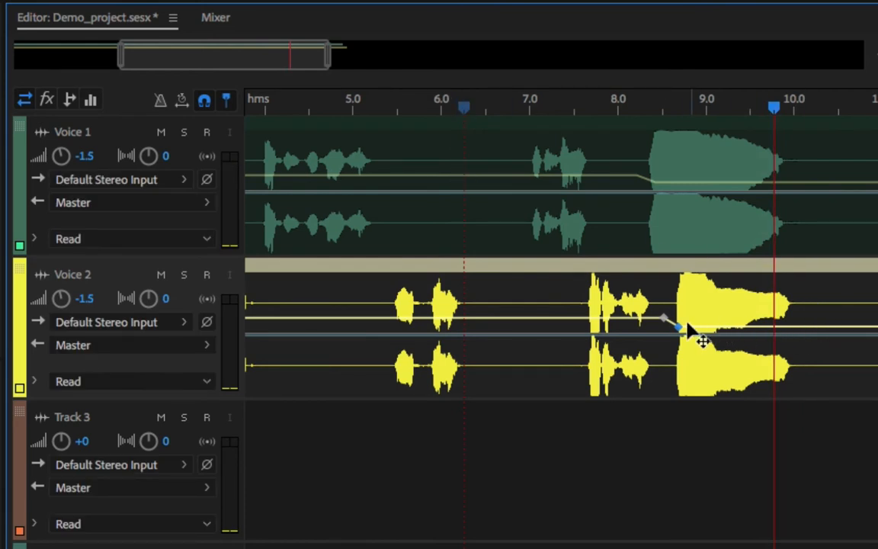
Lower the second volume keyframe further on both voice clips, to -9.0 dB on Voice 2, and replay the loud ending
mouse_move(680, 329)
drag(681, 329, 681, 349)
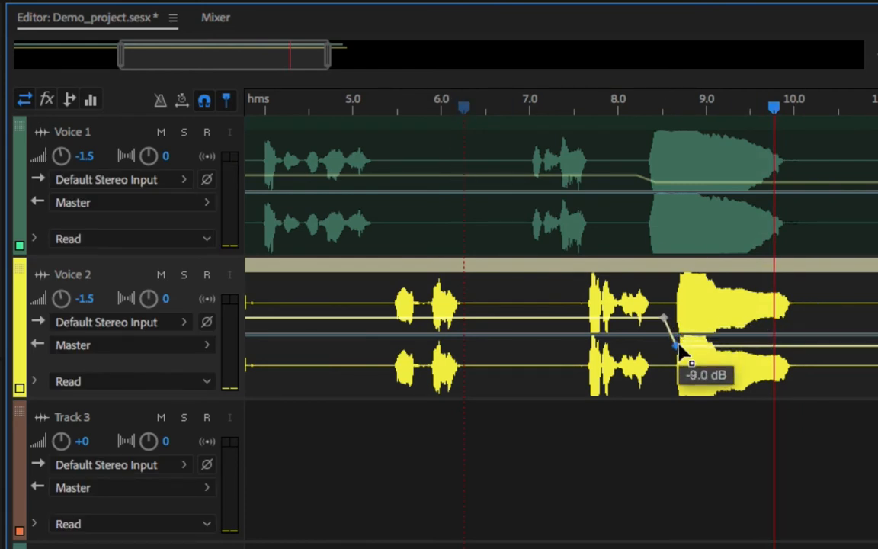
drag(654, 191, 654, 221)
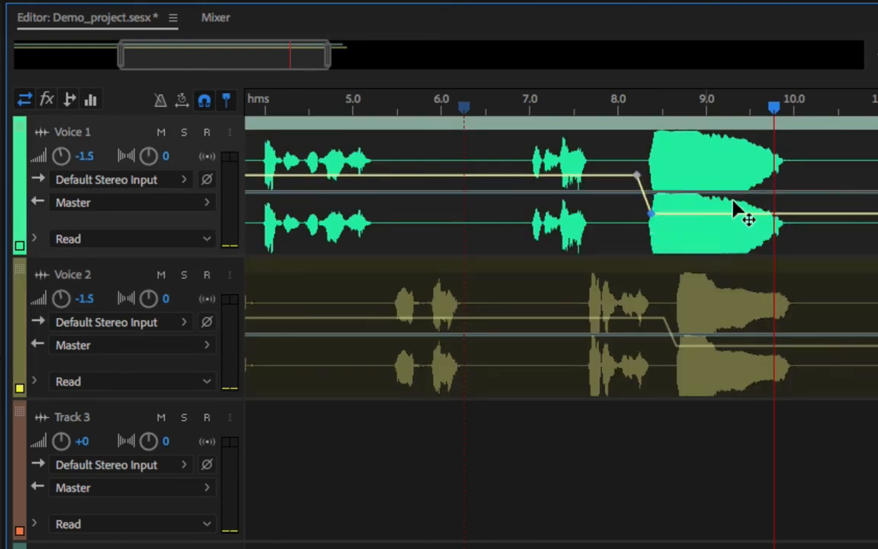
drag(770, 115, 586, 116)
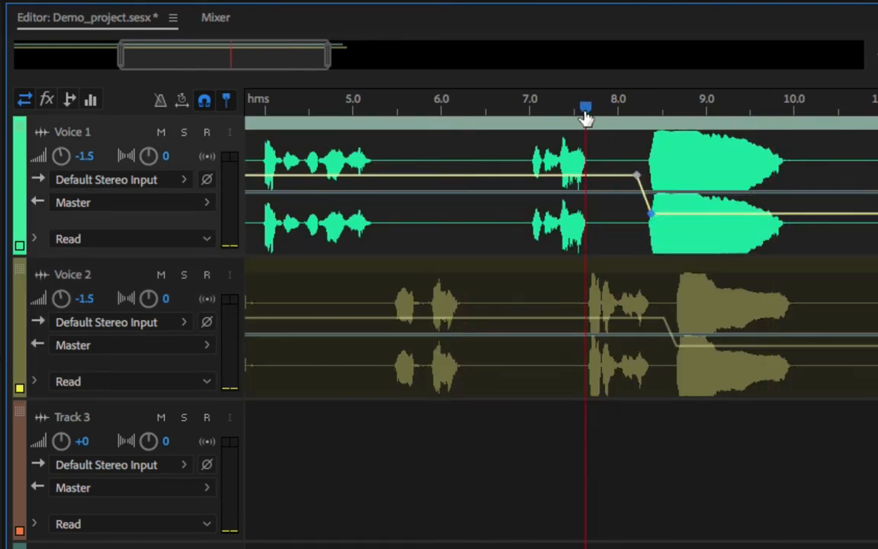
key(space)
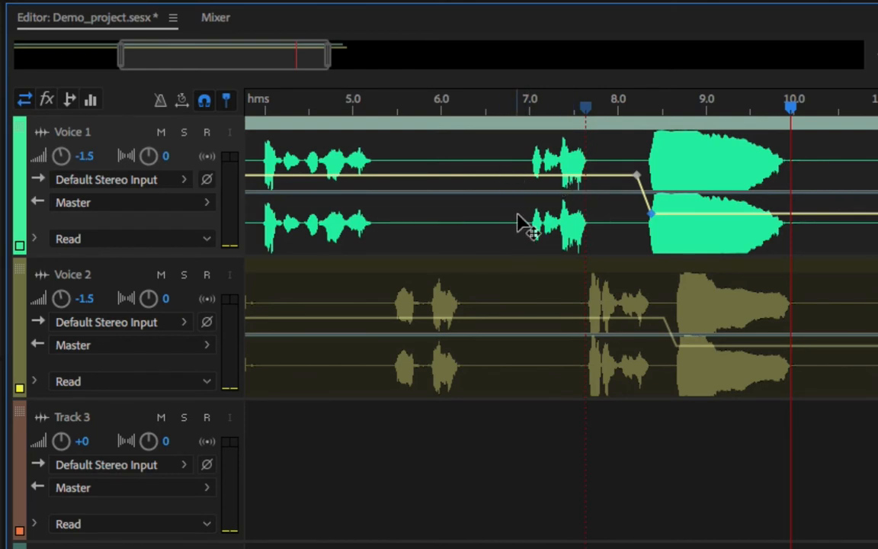
Add a pan keyframe at about 7.1 seconds on the Voice 2 clip and raise all three pan keyframes to the clip's upper edge
click(541, 297)
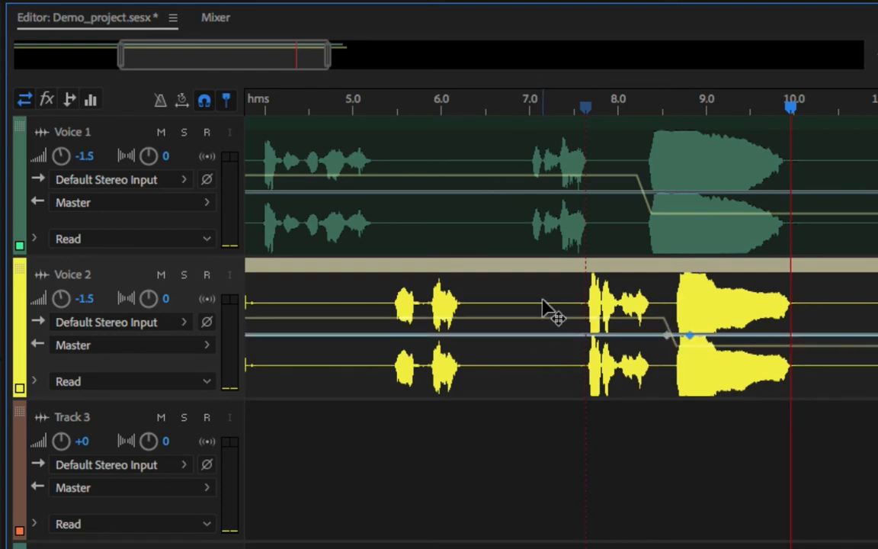
drag(544, 336, 535, 266)
drag(667, 335, 667, 265)
drag(688, 336, 738, 275)
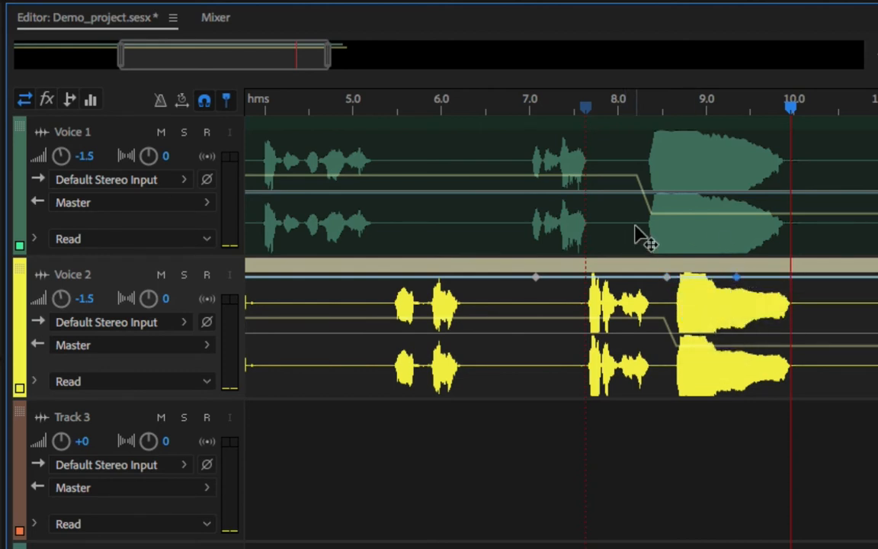
Lower the Voice 1 clip's pan line to the clip's lower edge and play the session from the beginning
click(408, 135)
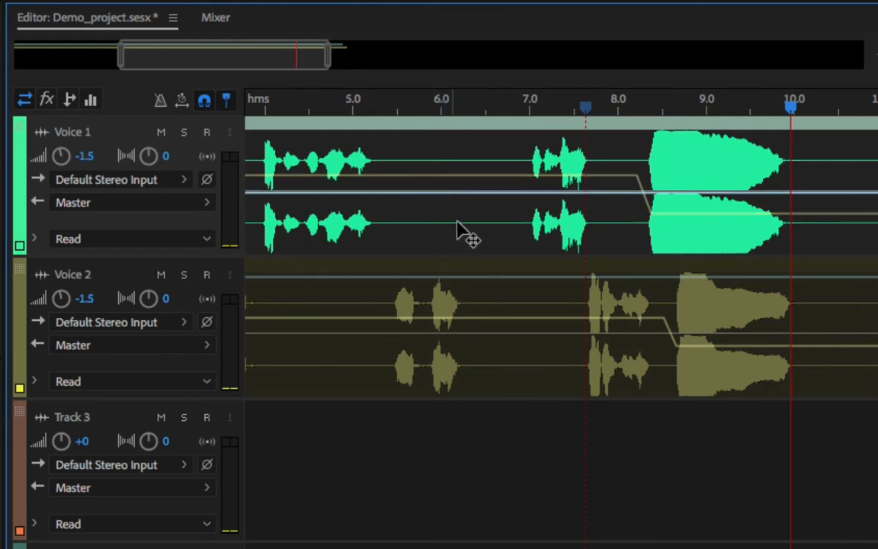
drag(470, 200, 457, 289)
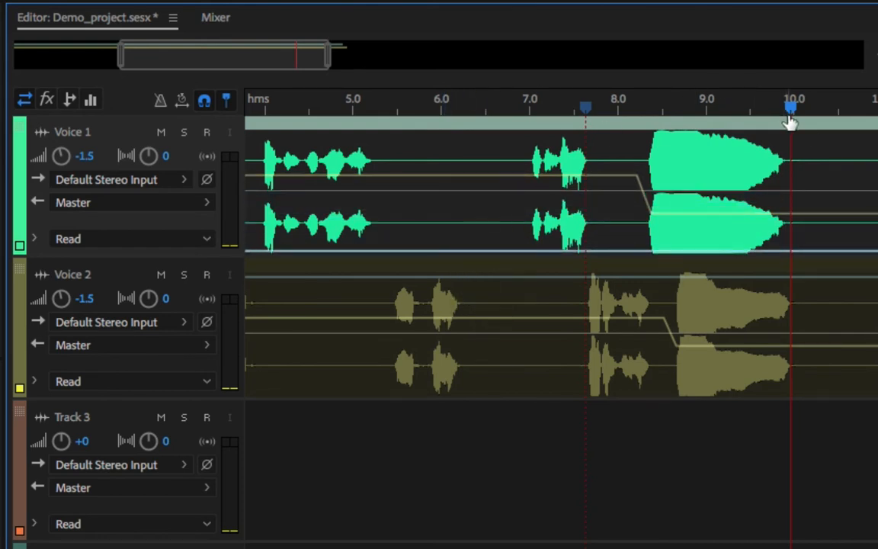
drag(789, 109, 195, 78)
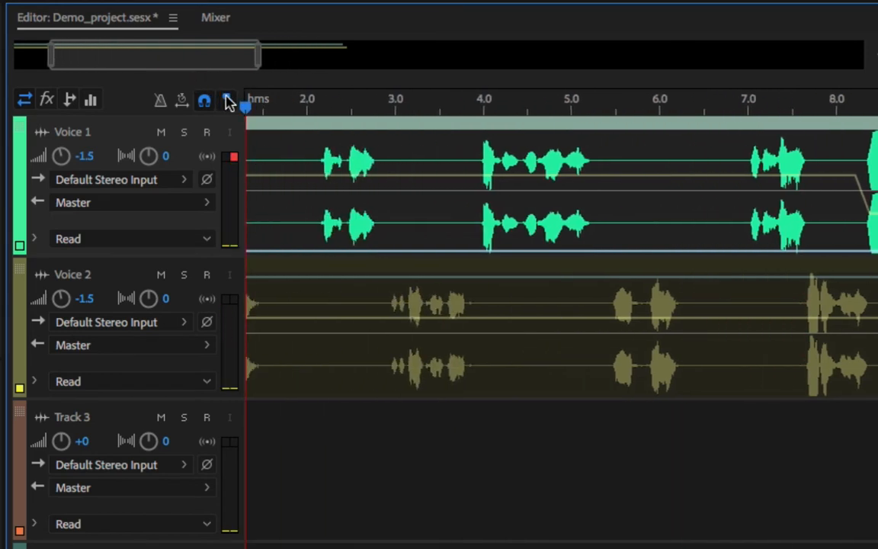
drag(243, 109, 186, 103)
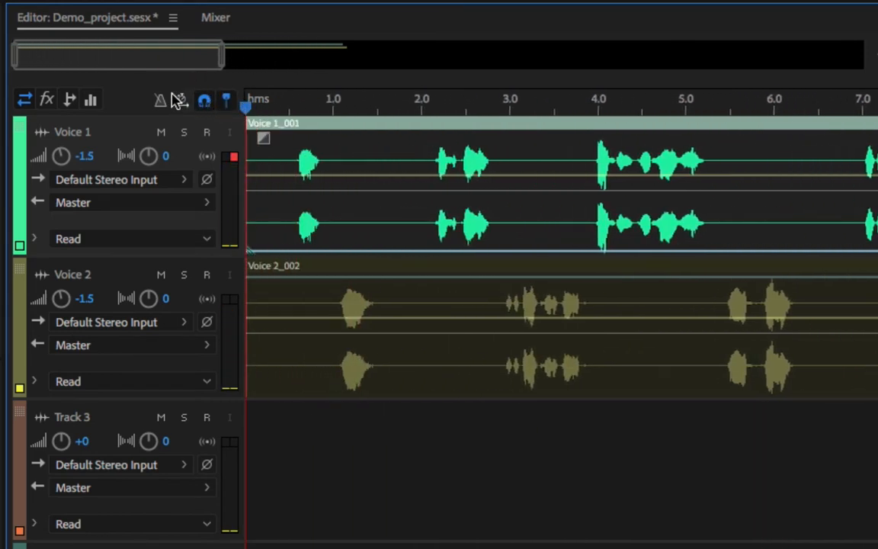
key(space)
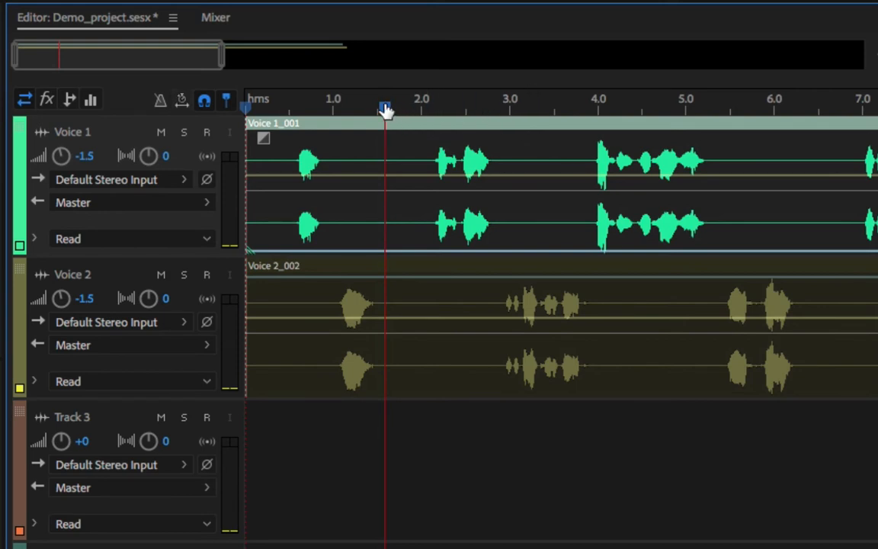
drag(385, 110, 252, 118)
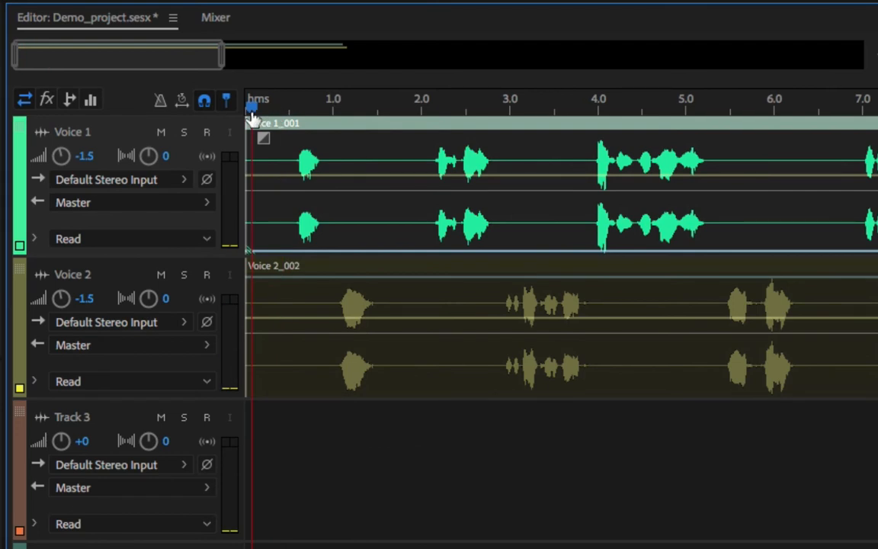
Add the Pitch Shifter effect to slot 1 of the Voice 2 track effects and close its settings
click(329, 284)
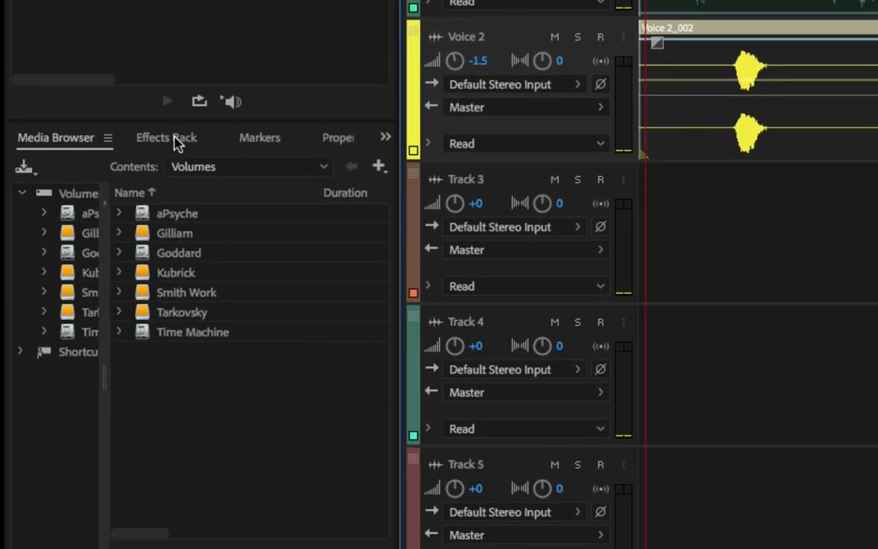
click(177, 144)
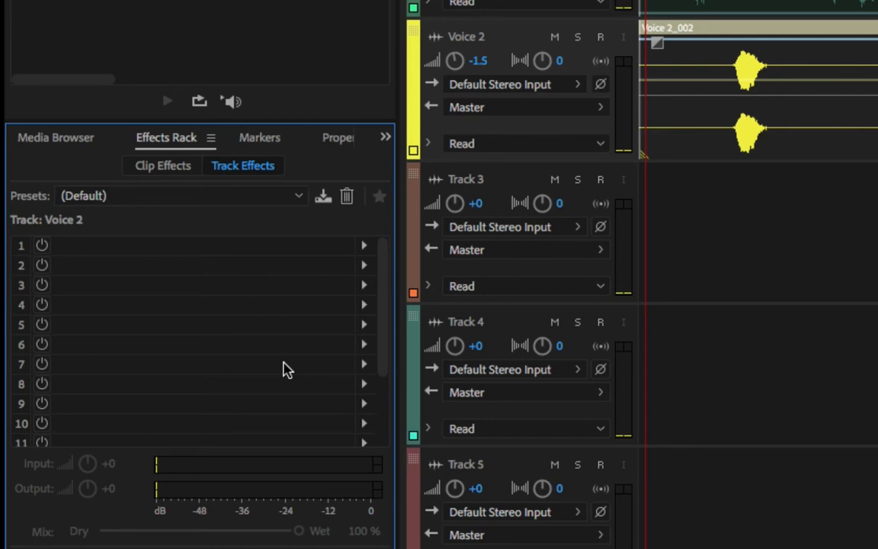
click(363, 247)
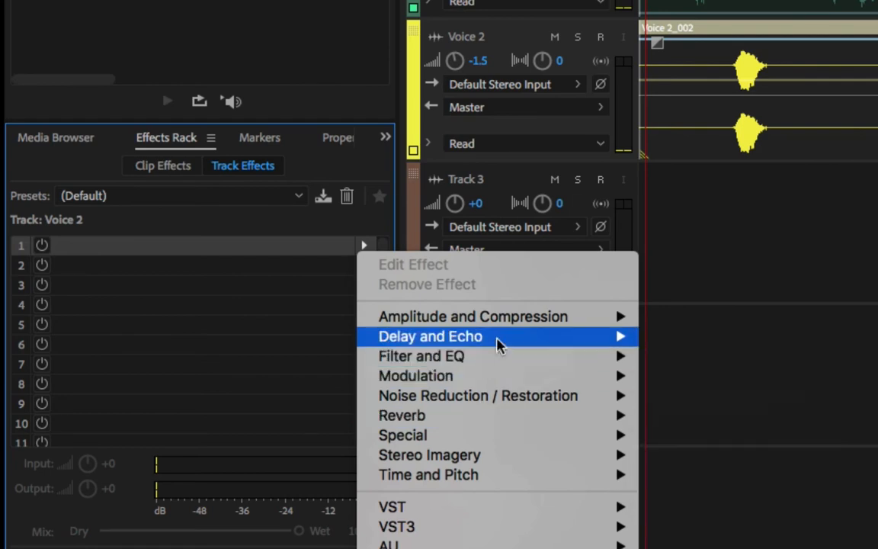
mouse_move(502, 339)
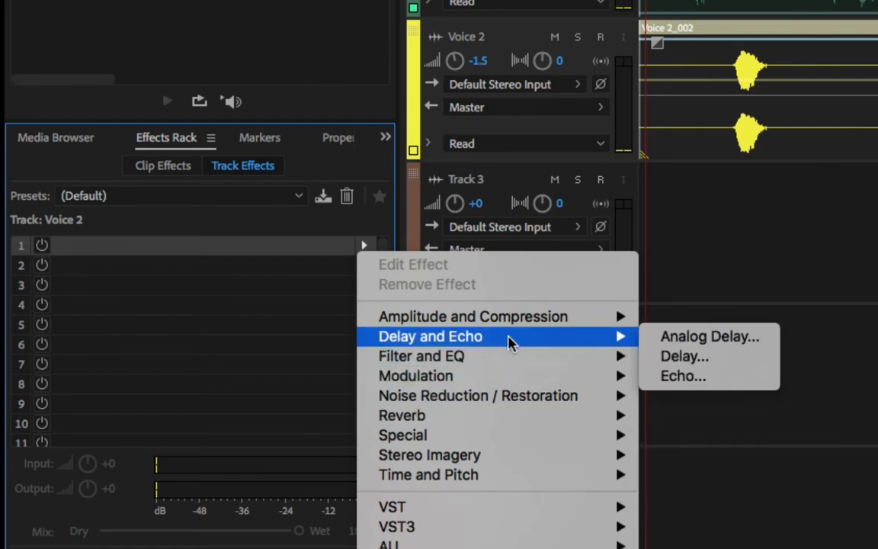
mouse_move(514, 358)
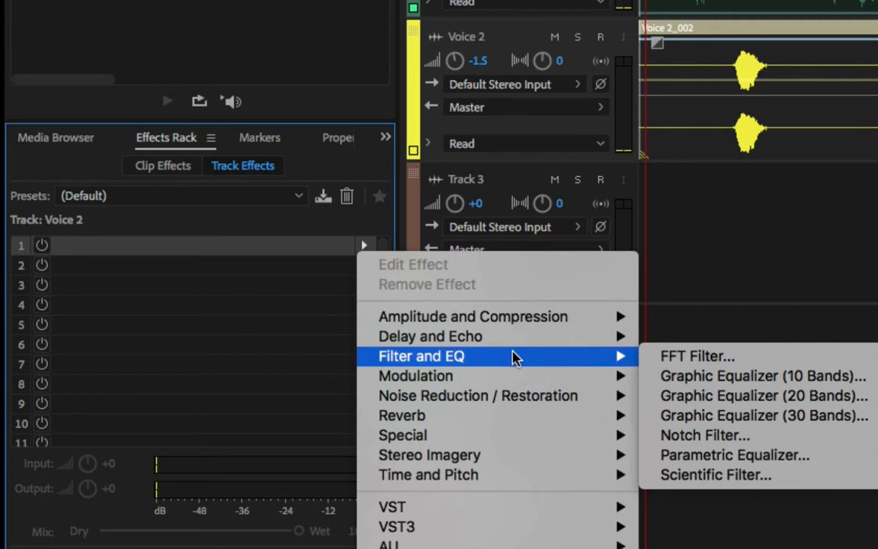
mouse_move(482, 416)
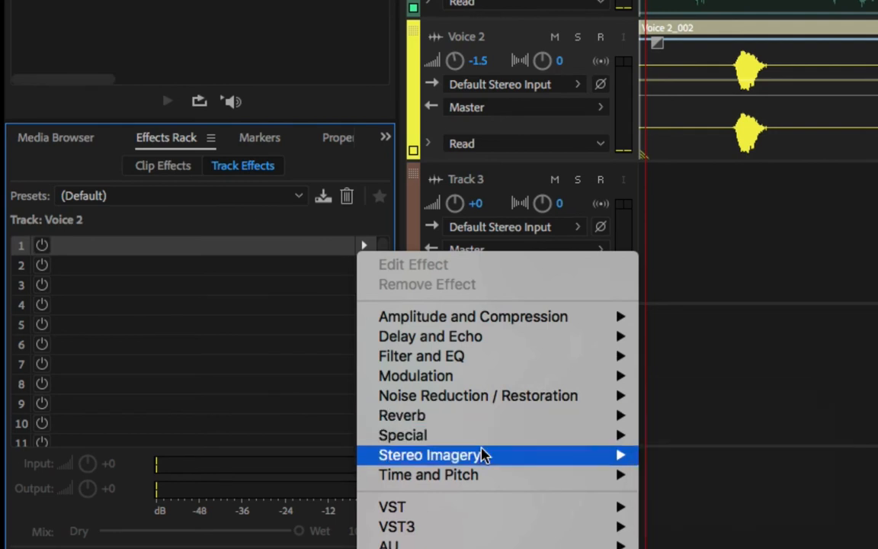
mouse_move(490, 477)
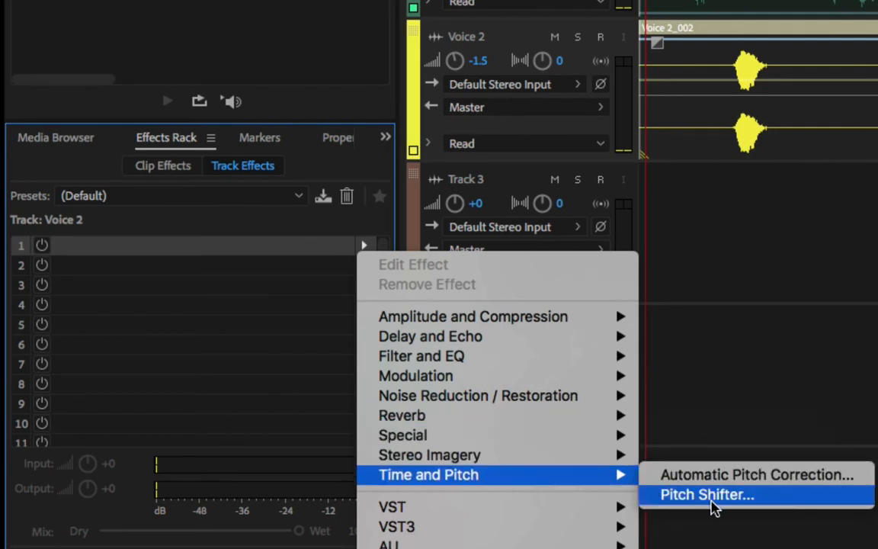
click(714, 501)
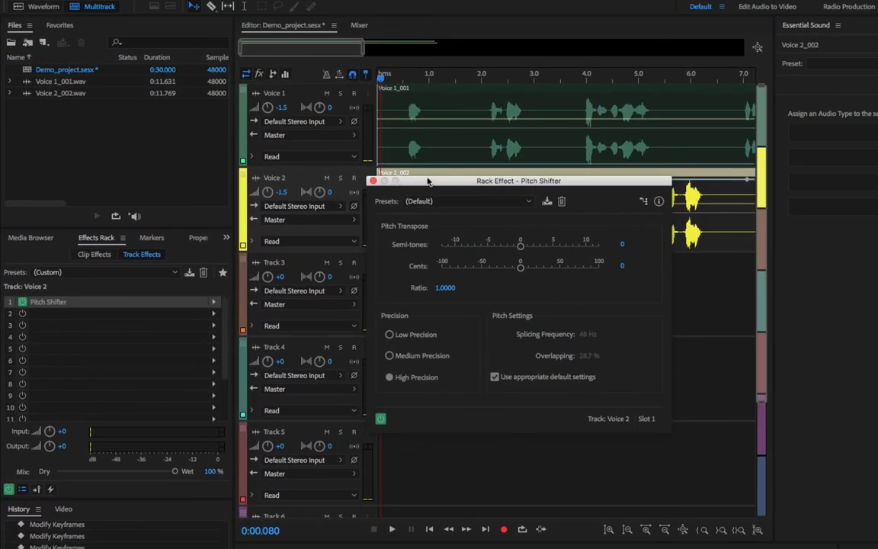
drag(428, 182, 538, 302)
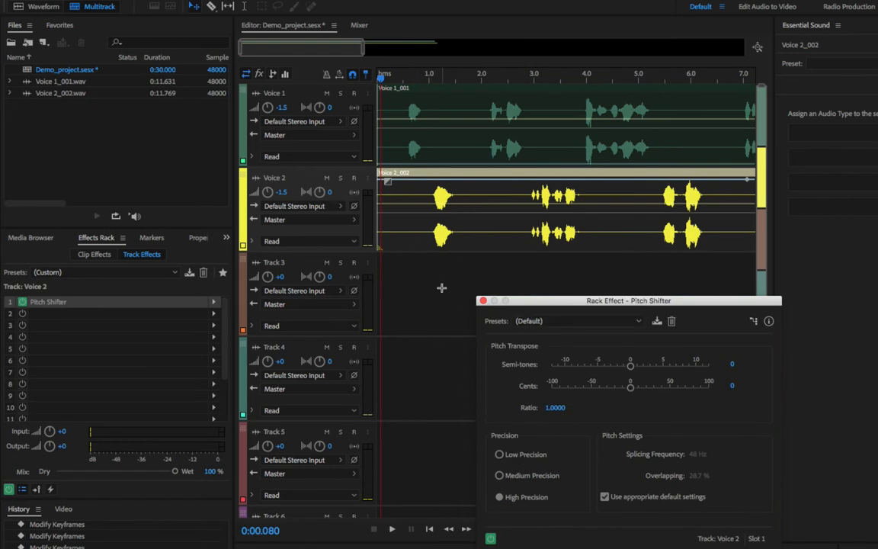
click(484, 301)
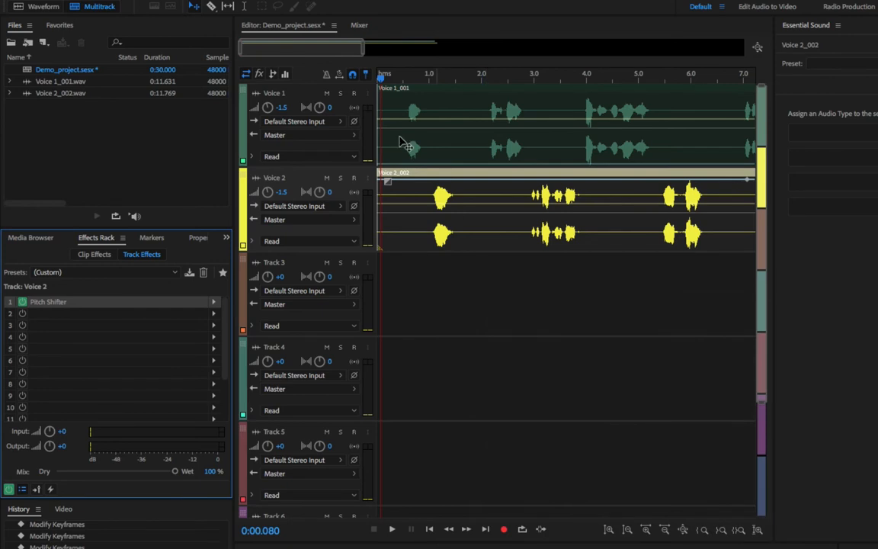
Select the Voice 2 phrase between about 2.9 and 3.9 seconds with the Time Selection tool and play it in a loop
click(244, 8)
drag(528, 194, 580, 195)
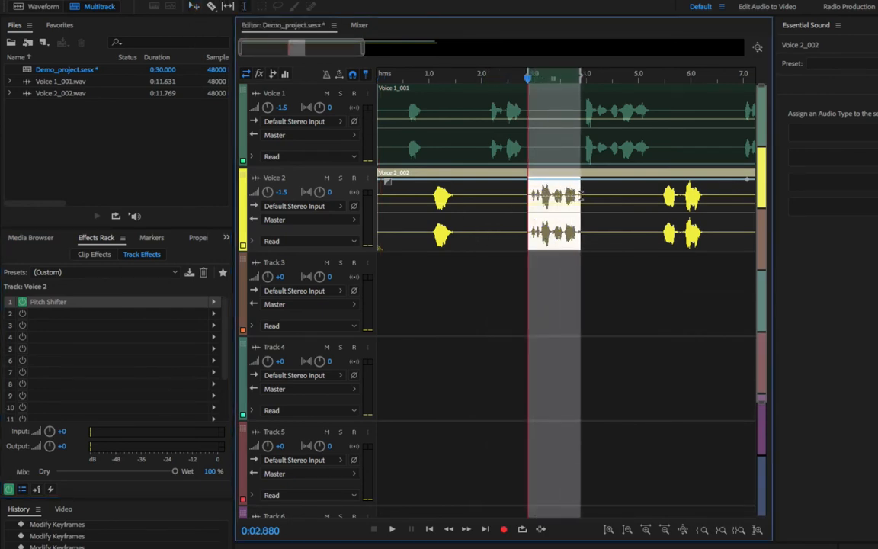
click(523, 530)
key(space)
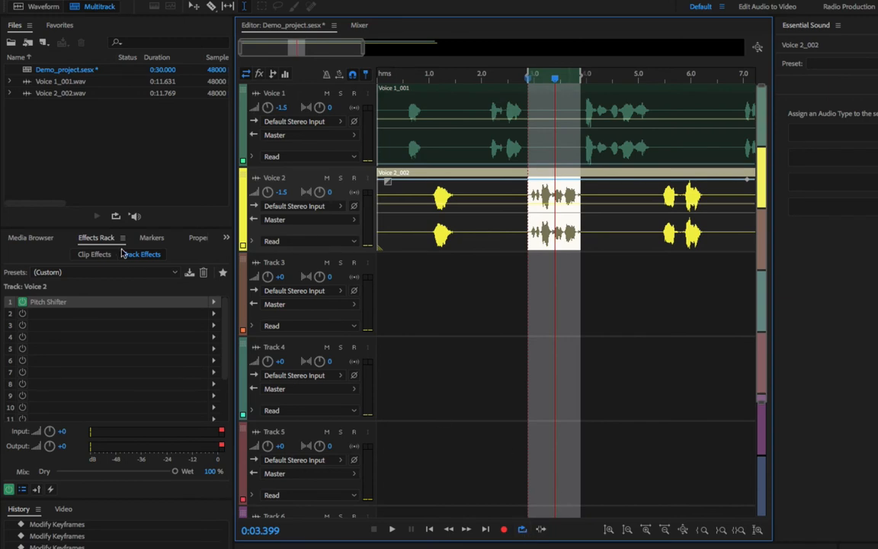
Set the Voice 2 Pitch Shifter to 12 semitones while the selected phrase loops, and stop playback
click(212, 304)
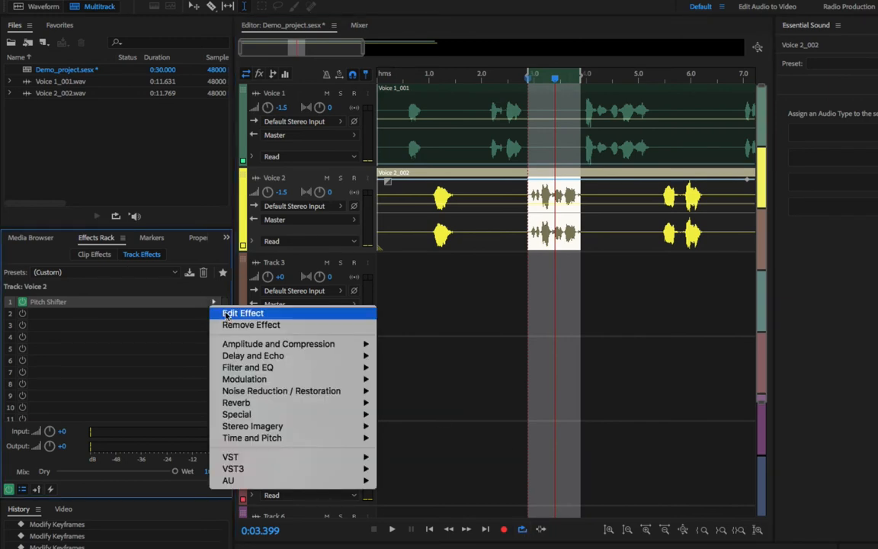
mouse_move(278, 440)
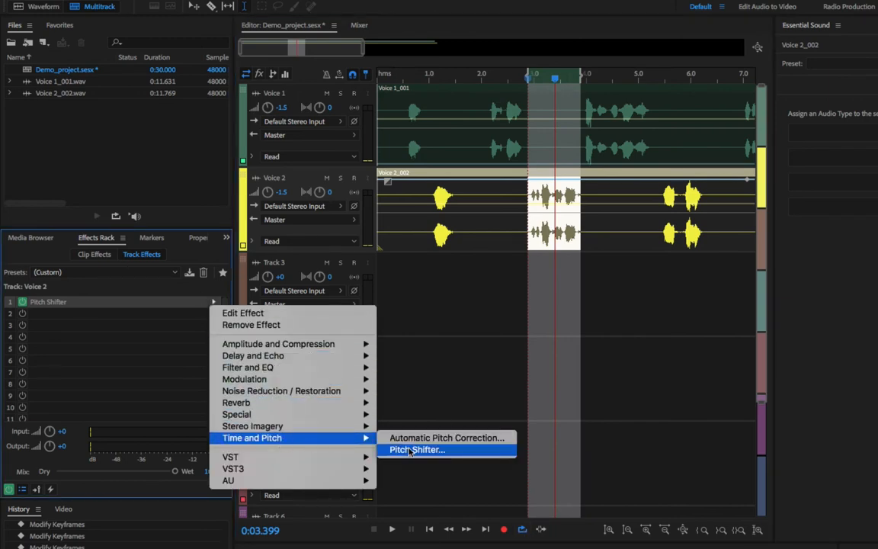
click(404, 449)
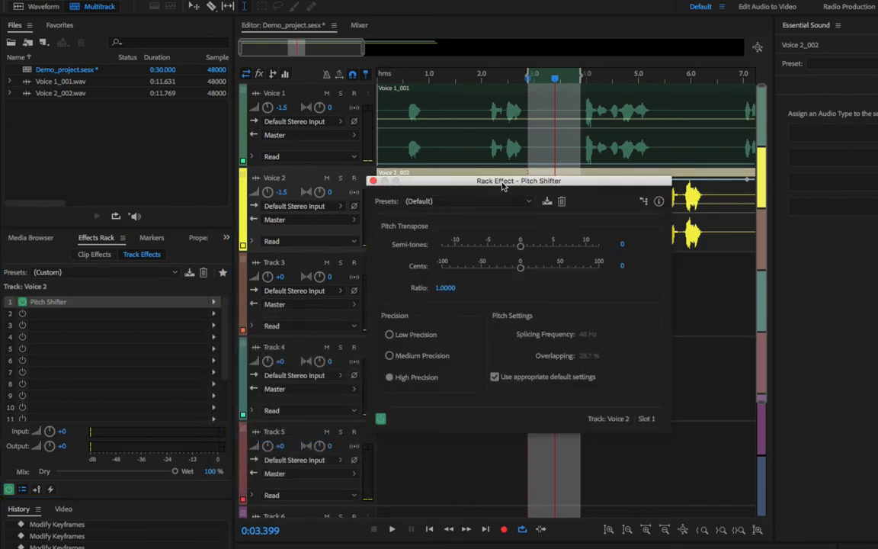
drag(500, 181, 272, 112)
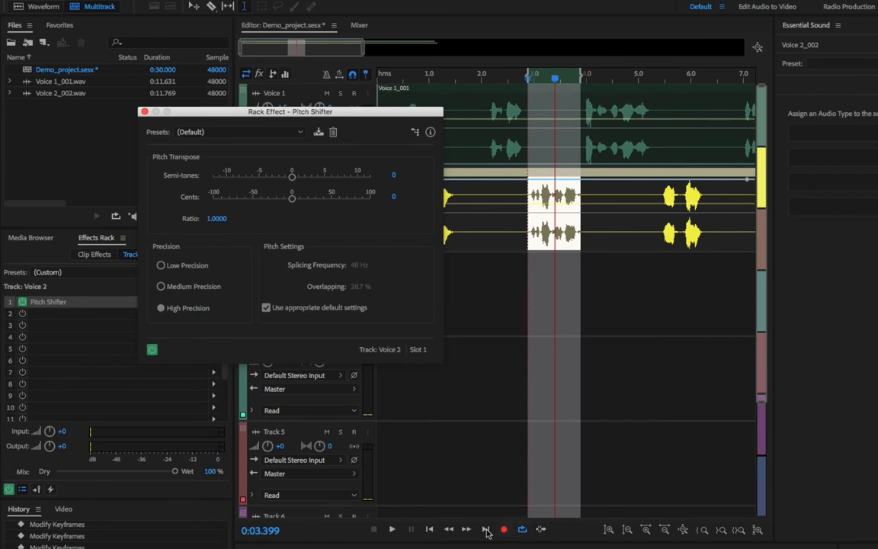
click(392, 529)
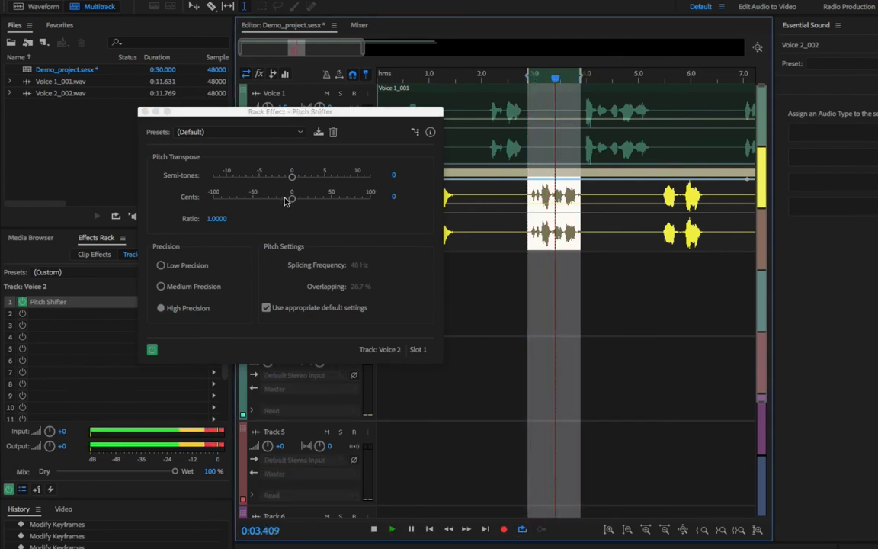
drag(293, 176, 343, 176)
drag(293, 200, 373, 183)
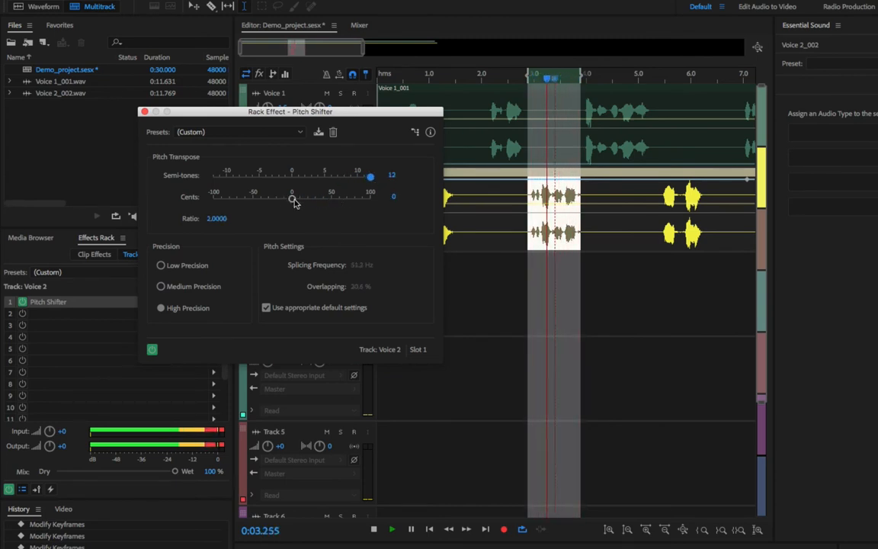
drag(293, 199, 360, 206)
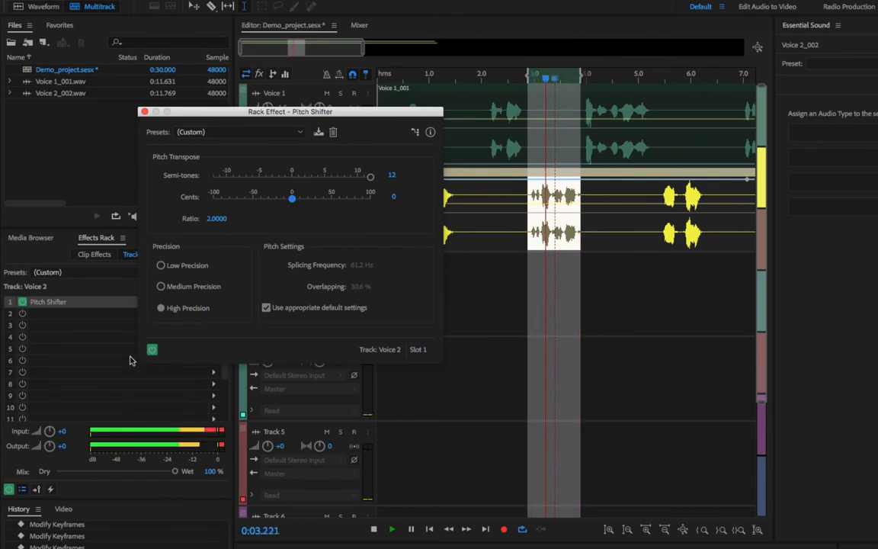
click(146, 113)
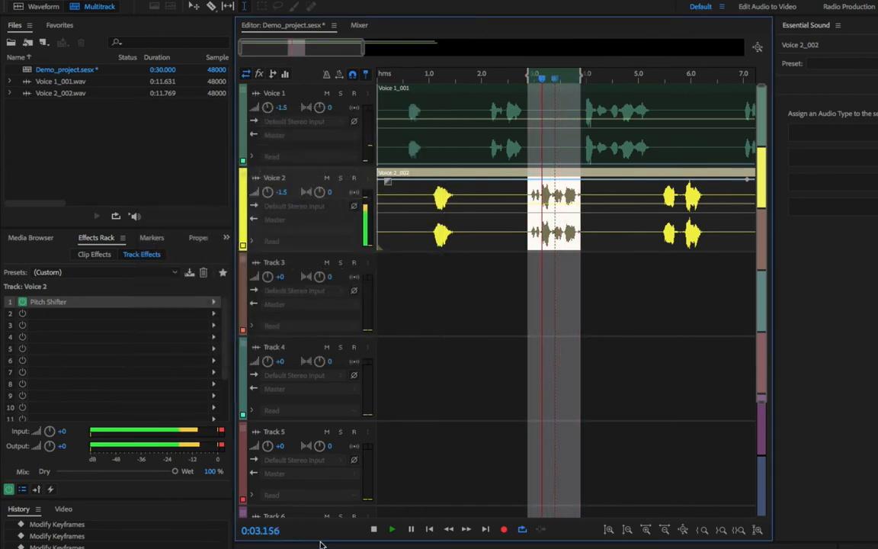
click(374, 532)
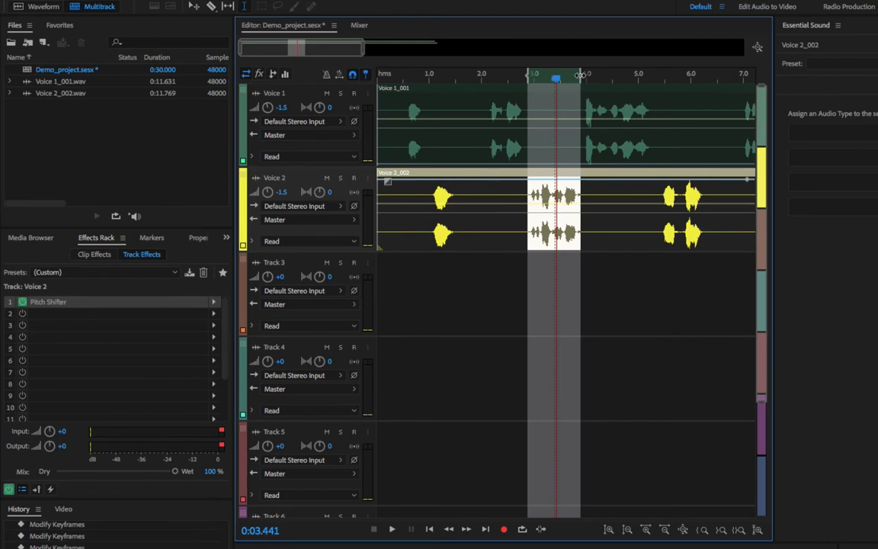
Delete the small noise between about 3.84 and 3.9 seconds from the Voice 2 clip, just after the phrase
drag(581, 74, 531, 82)
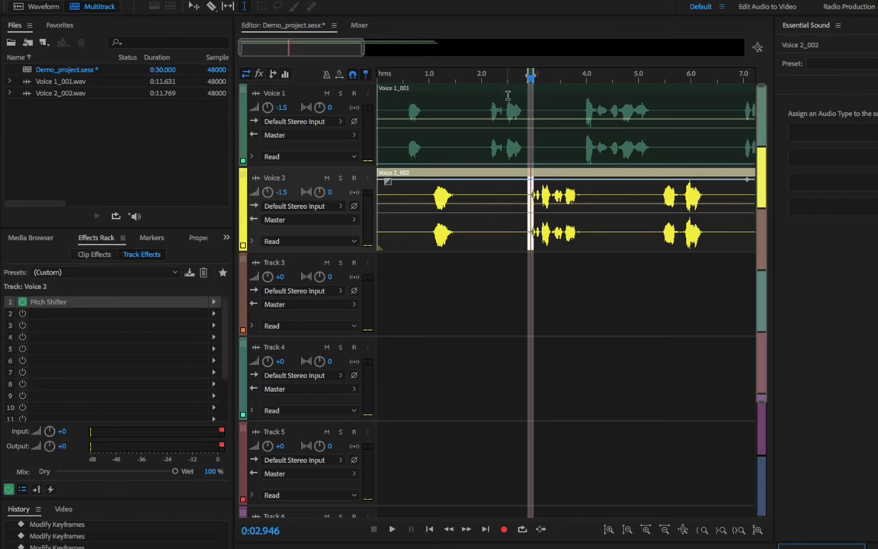
click(546, 195)
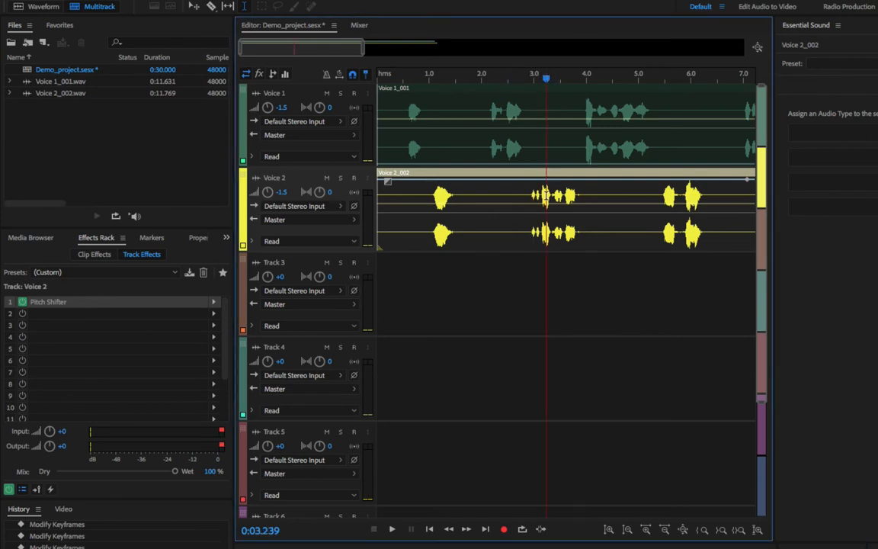
click(578, 196)
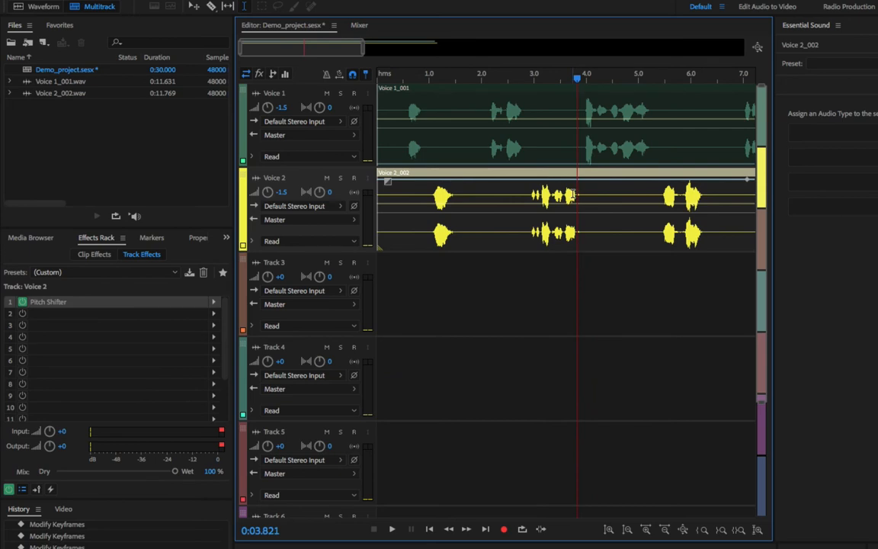
key(space)
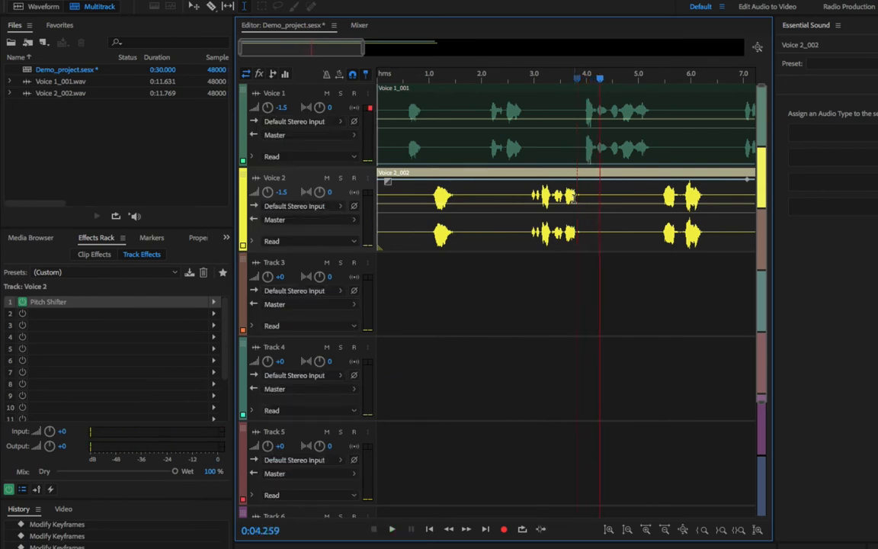
scroll(577, 191, up, 5)
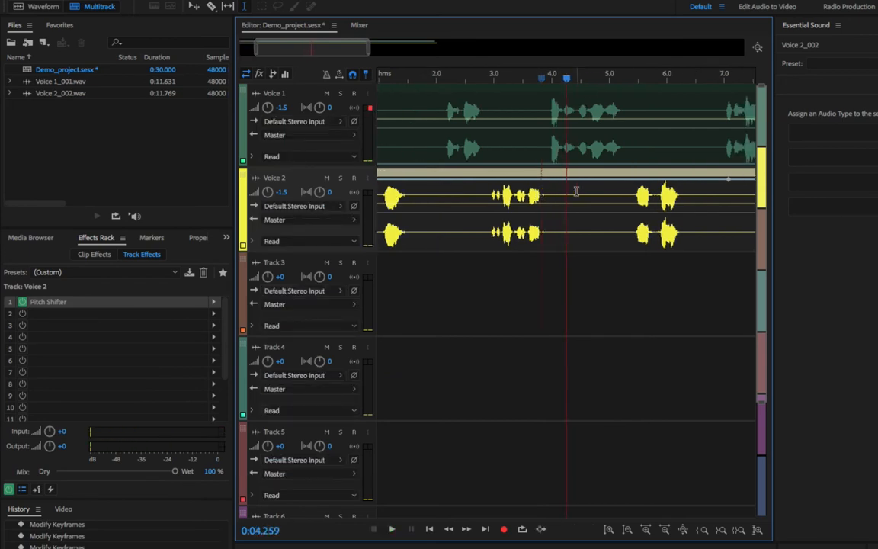
scroll(577, 191, up, 1)
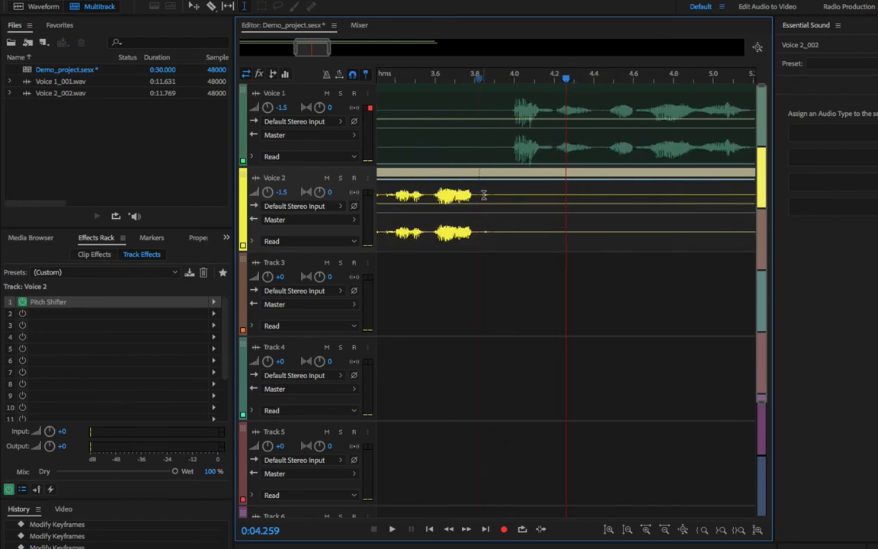
drag(483, 195, 491, 195)
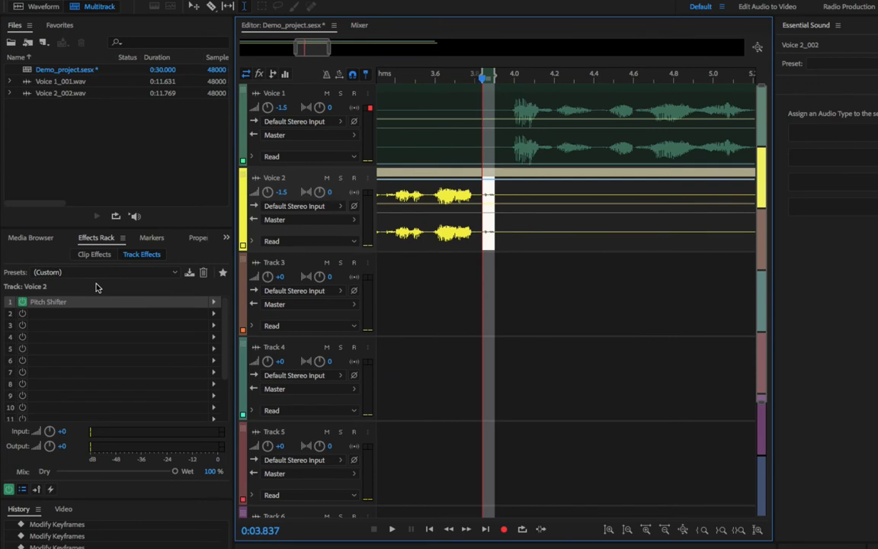
key(Delete)
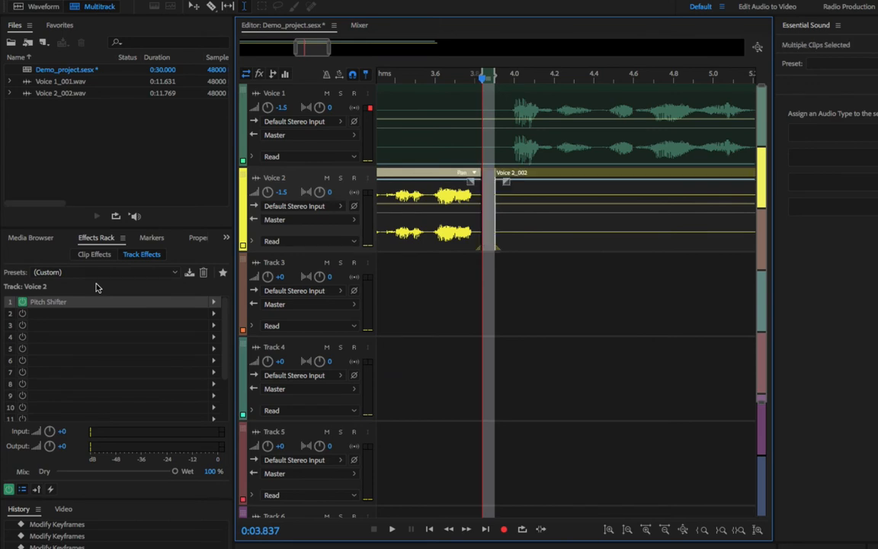
Undo the last deletion, then cut Voice 2 with the Razor at about 3.84 and 3.9 seconds and delete the noise segment
key(ctrl+z)
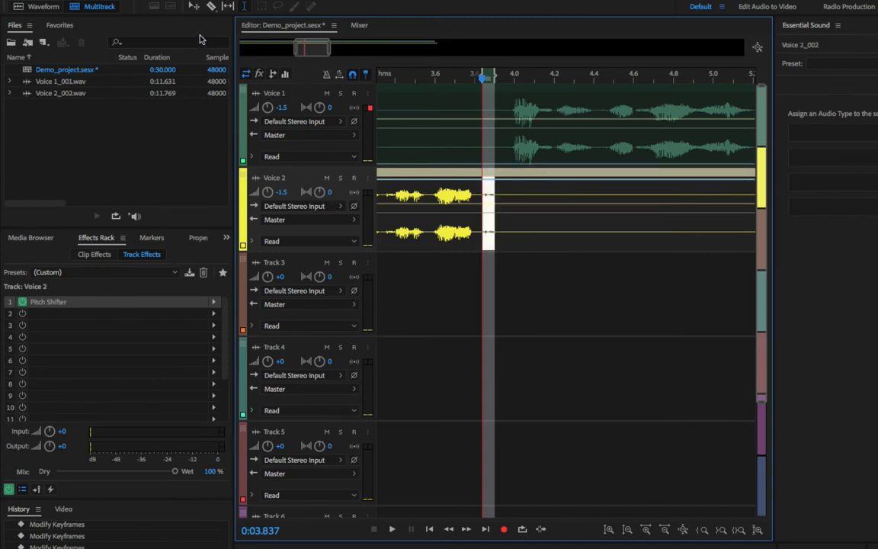
click(212, 7)
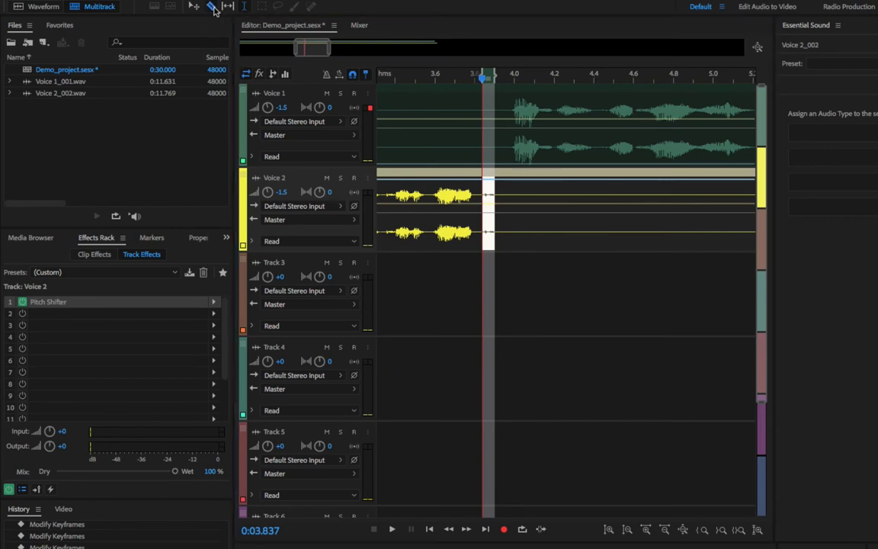
click(486, 238)
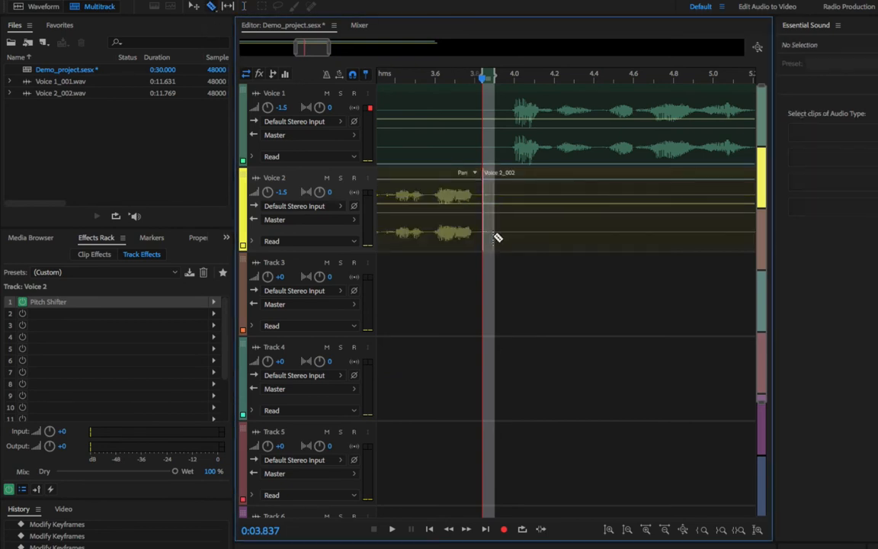
click(496, 237)
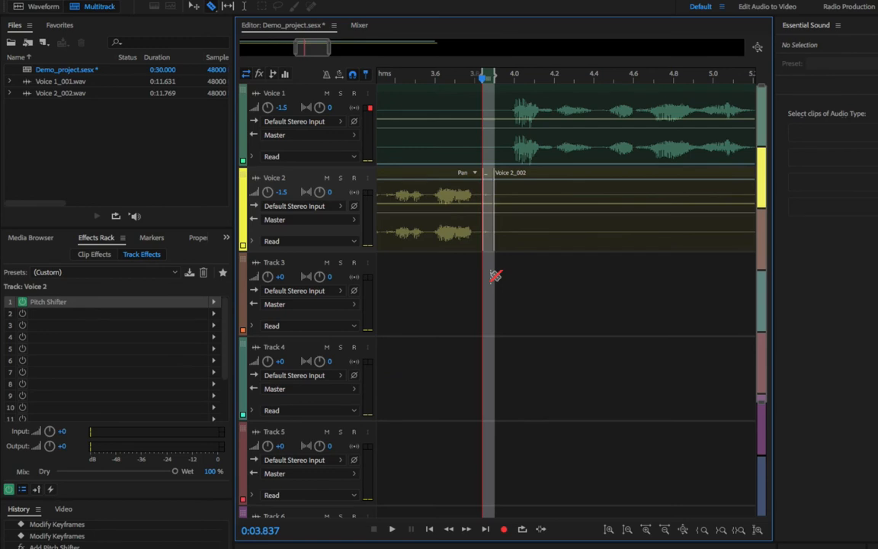
key(v)
click(492, 244)
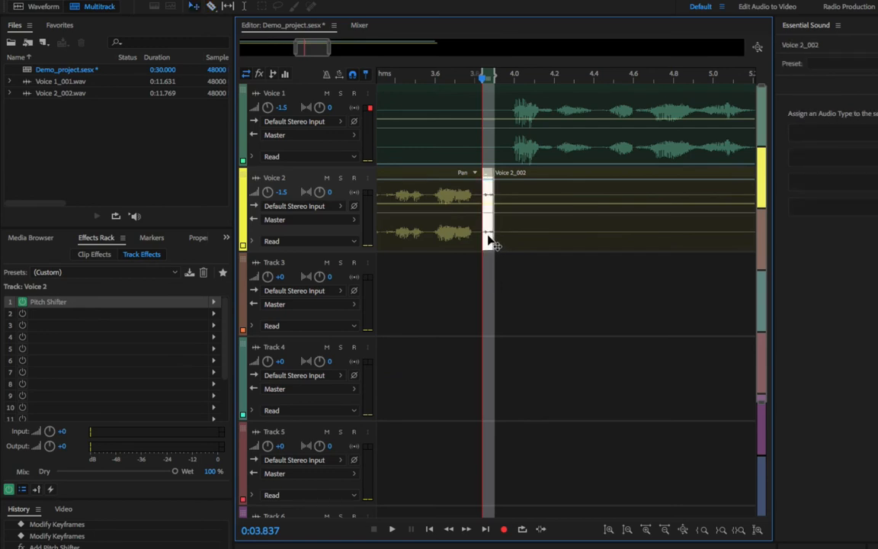
key(Delete)
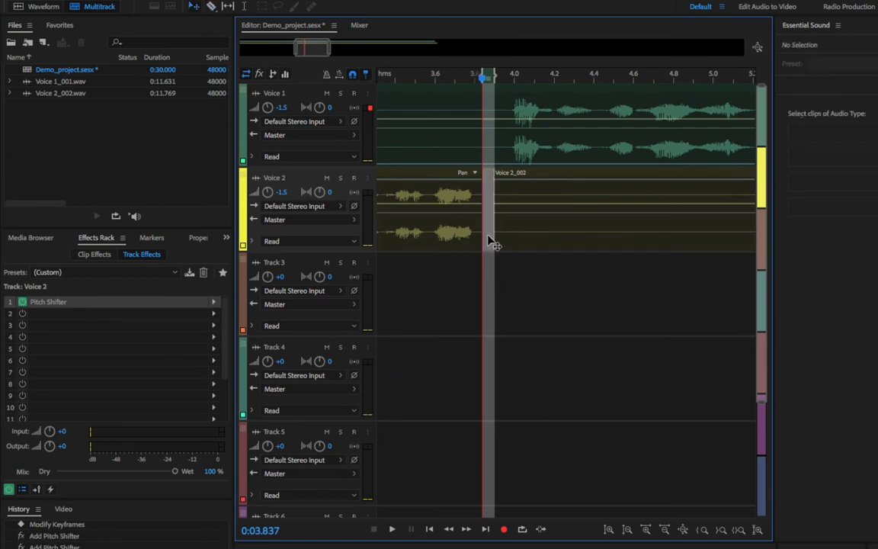
Move the remaining Voice 2_002 clip earlier to about 3.84 seconds, against the preceding clip, and deselect it
click(531, 232)
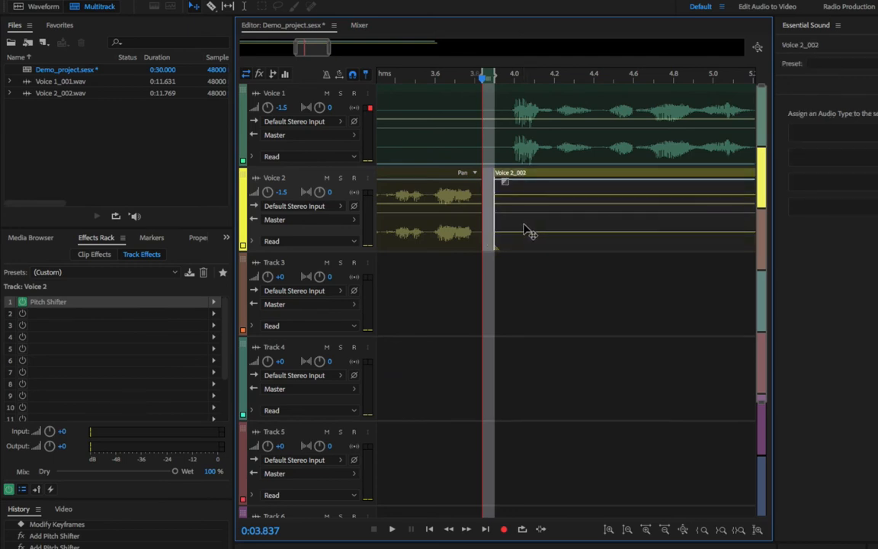
drag(532, 231, 519, 229)
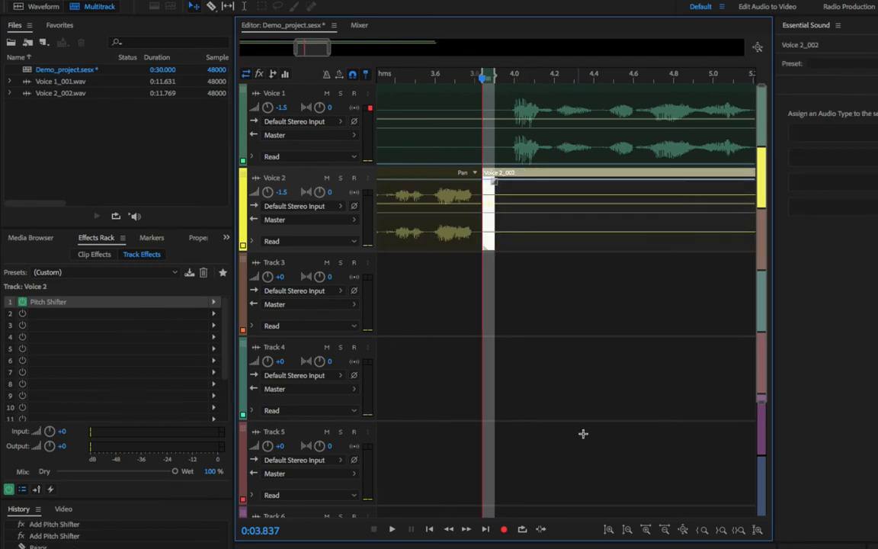
click(619, 408)
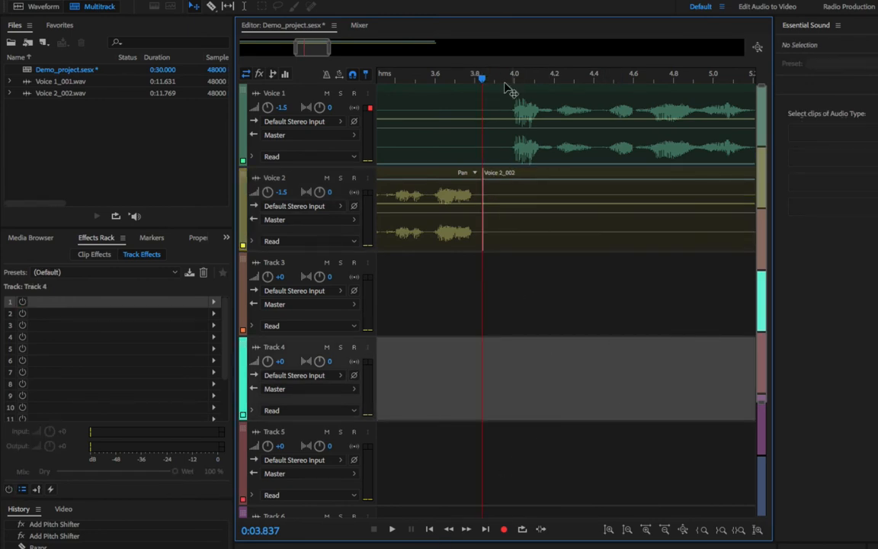
Play the session from the Voice 2 cut at about 3.84 seconds and review the voice phrases on both tracks
key(space)
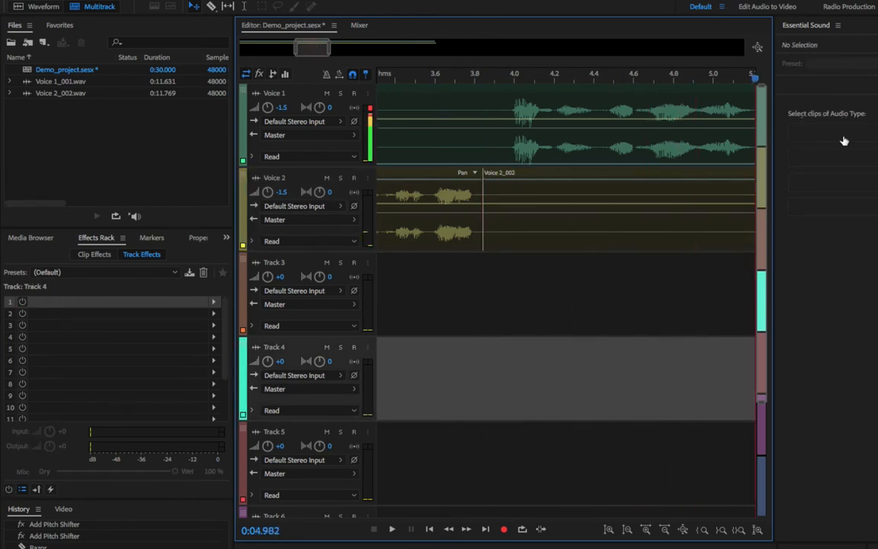
drag(482, 81, 526, 114)
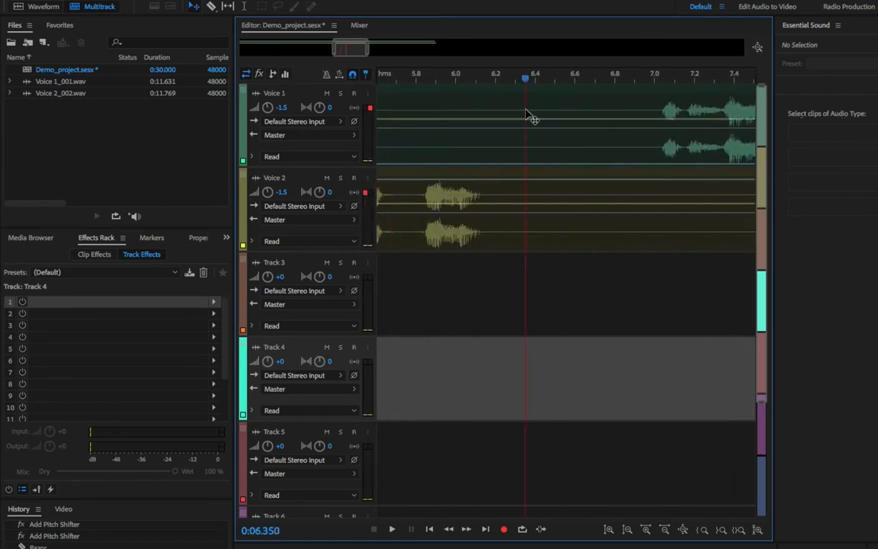
key(minus)
key(equal)
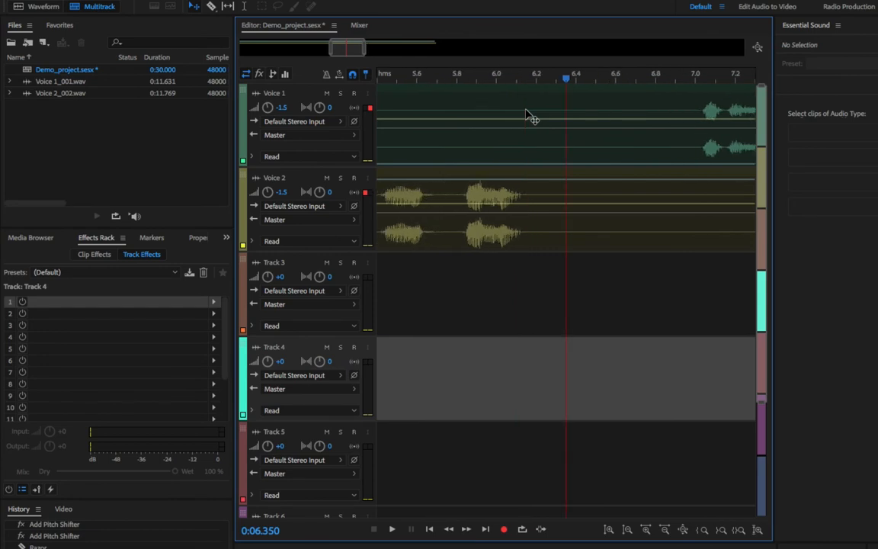
key(minus)
key(minus)
key(minus)
key(minus)
key(minus)
key(minus)
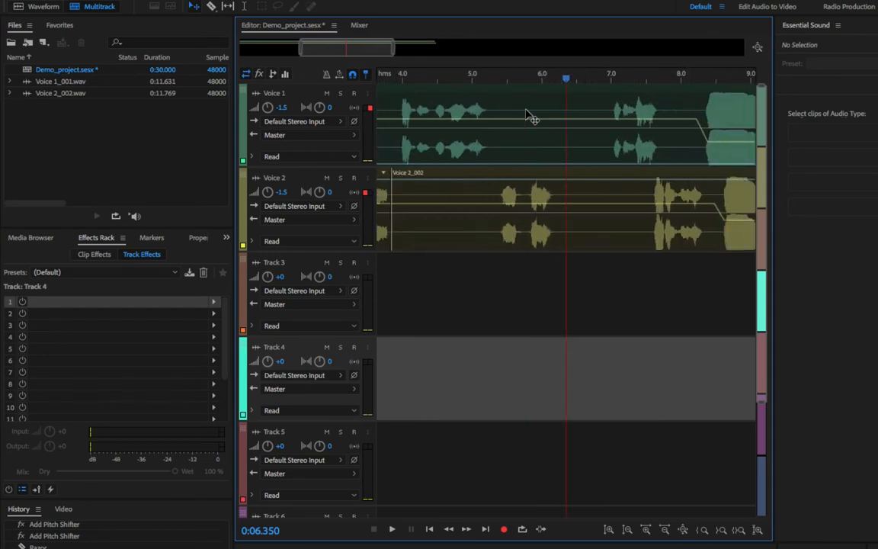
key(minus)
key(minus)
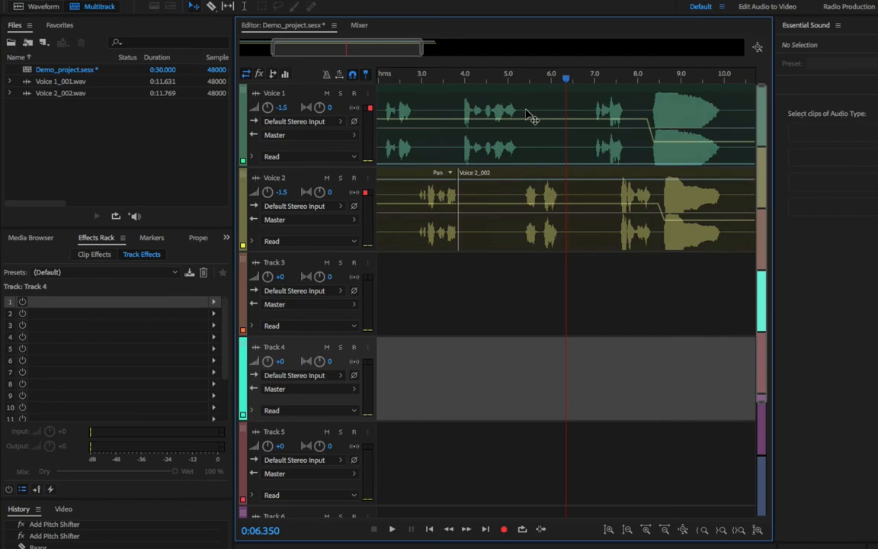
Switch to the Freesound website in the browser and search its sounds for "dinosaur"
drag(877, 21, 561, 4)
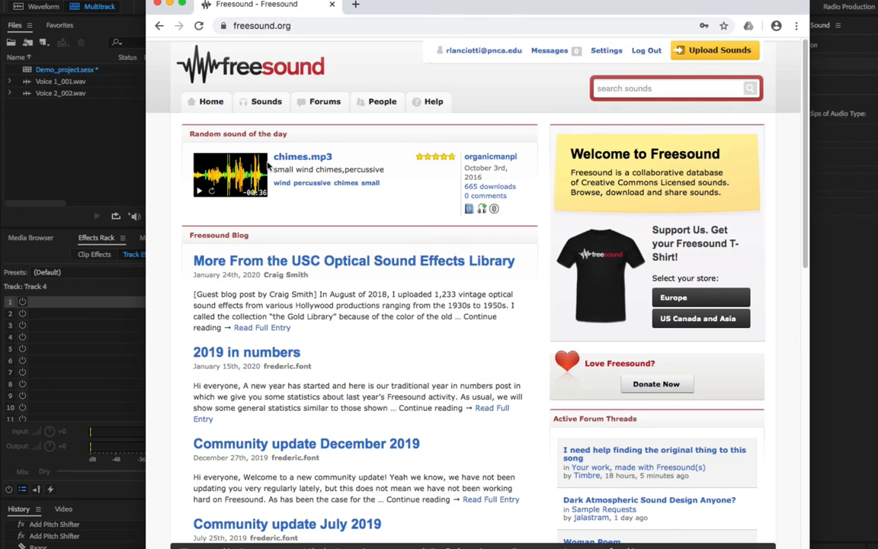
click(619, 87)
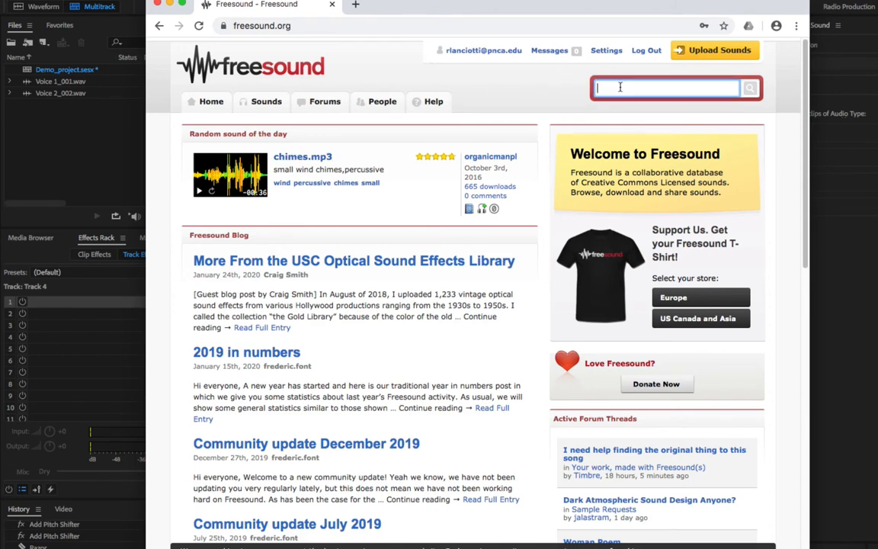
text(dinosaur)
key(Return)
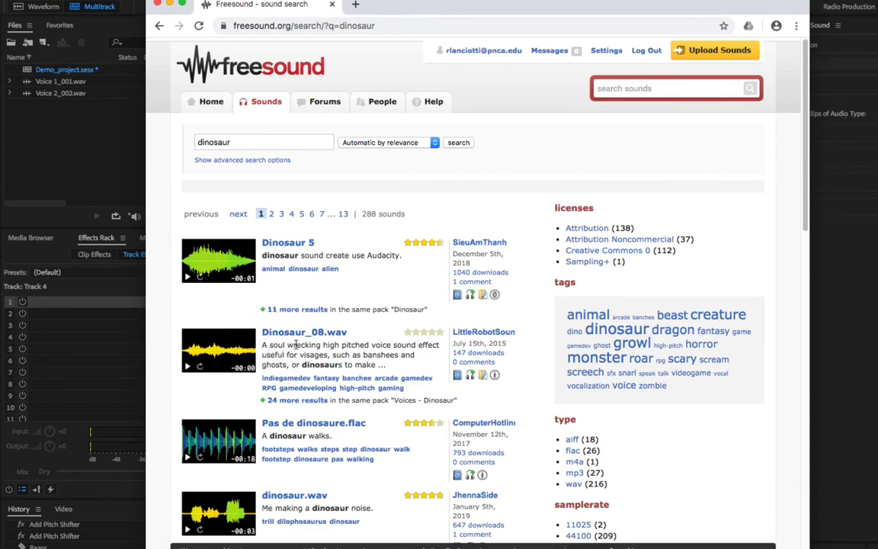
Browse the dinosaur results and preview the big dinosaur whirr (03193) and Dinosaur Dragon Growls sounds
scroll(267, 312, down, 2)
scroll(294, 344, down, 5)
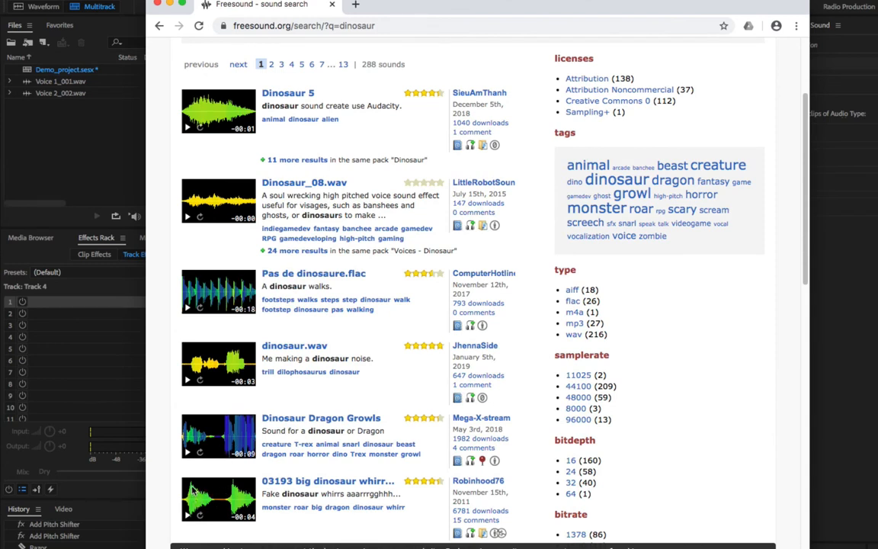
scroll(196, 491, down, 1)
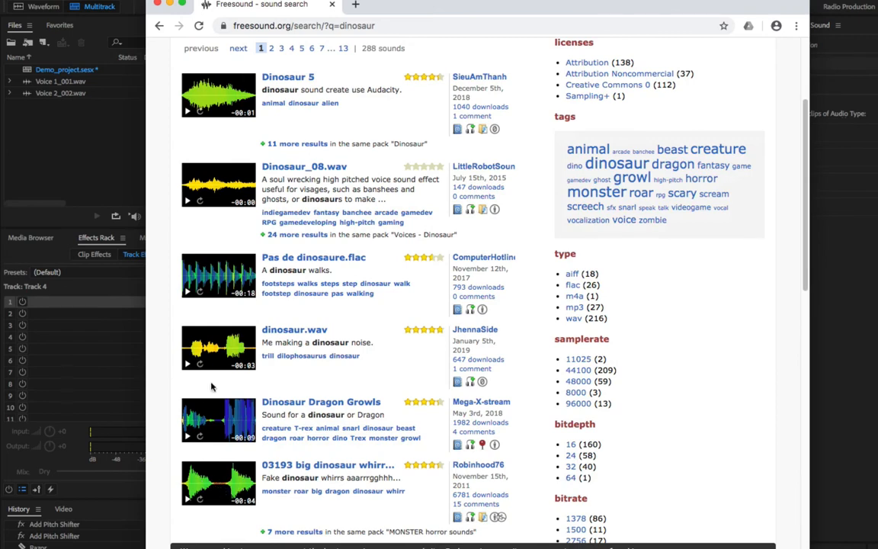
scroll(204, 490, down, 5)
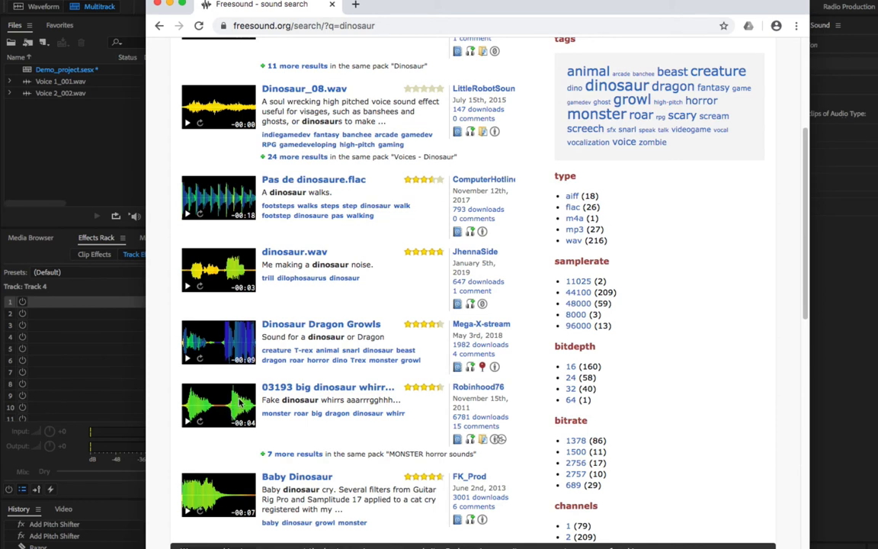
click(188, 424)
click(188, 360)
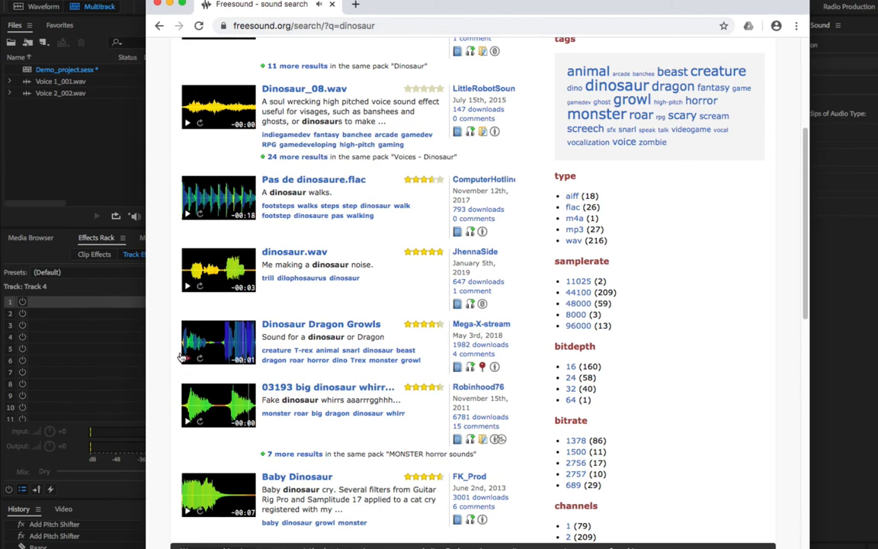
Download the Dinosaur Dragon Growls sound from its Freesound page and minimize the browser window
click(291, 327)
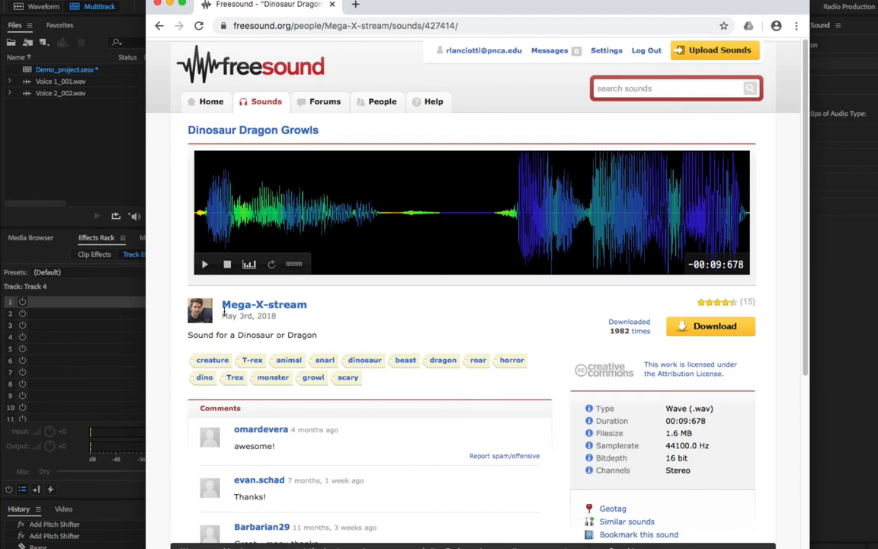
click(688, 330)
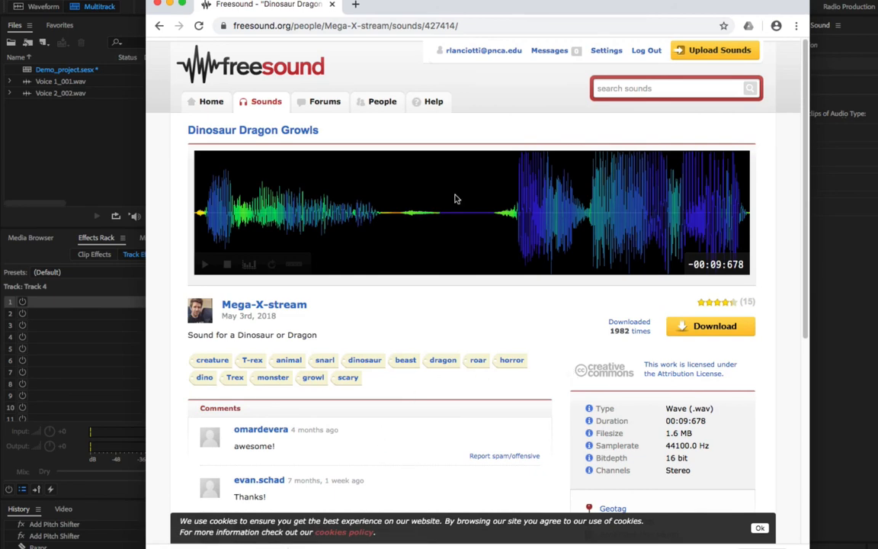
click(170, 4)
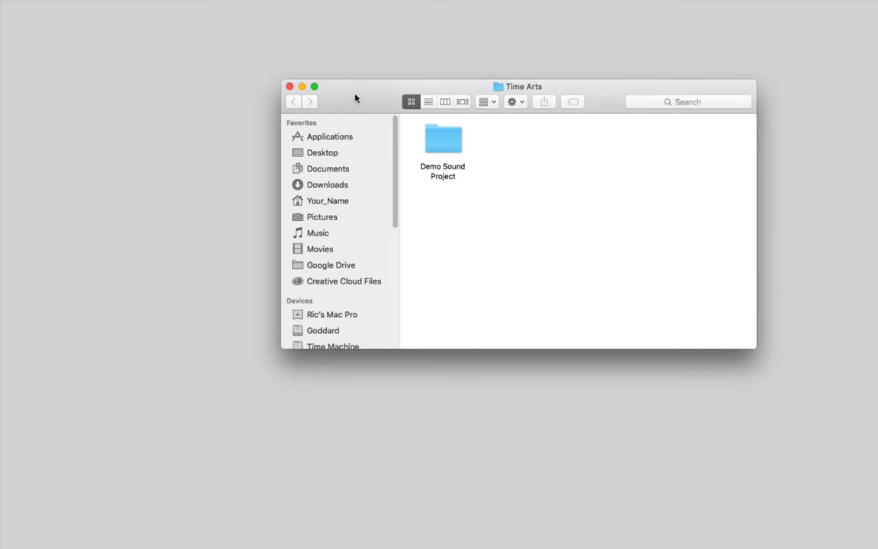
In Finder, create a folder named Audio inside Demo Sound Project and place it beside the Demo_project folder
drag(354, 96, 308, 92)
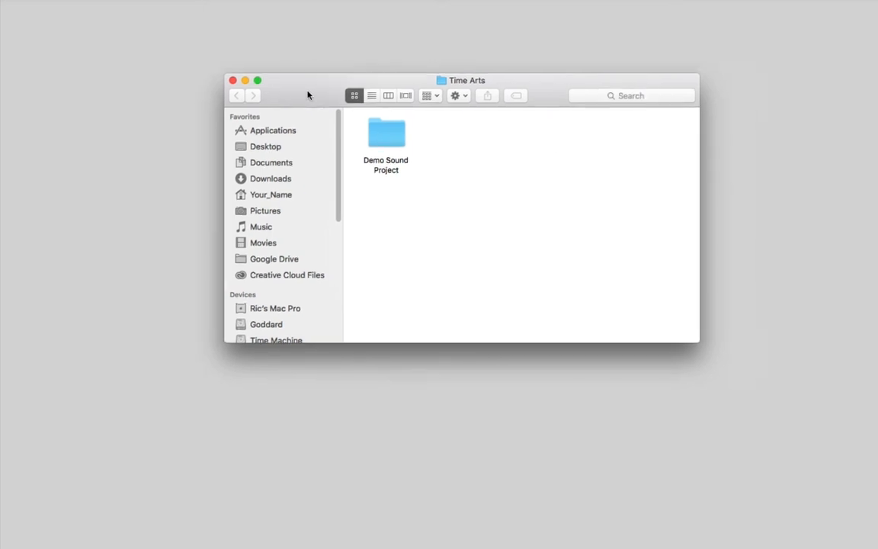
double_click(398, 134)
right_click(415, 223)
click(431, 229)
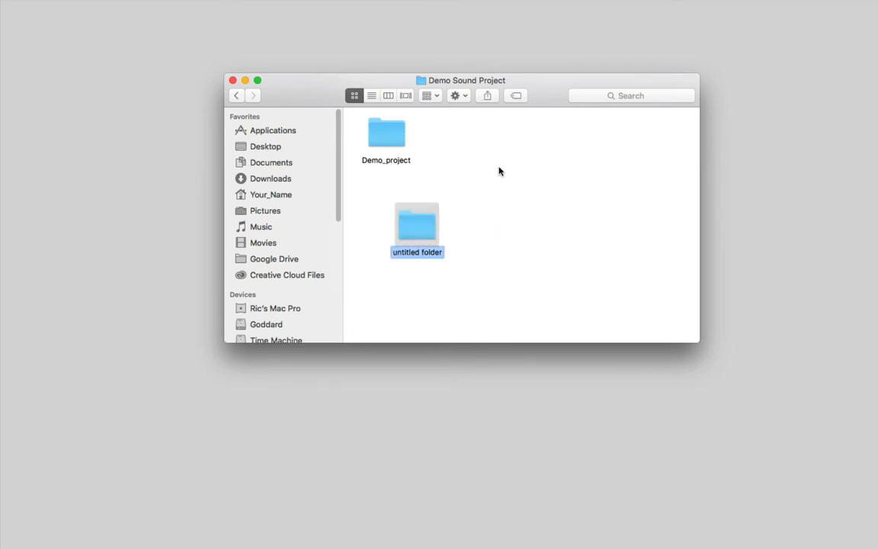
text(Audio)
key(Return)
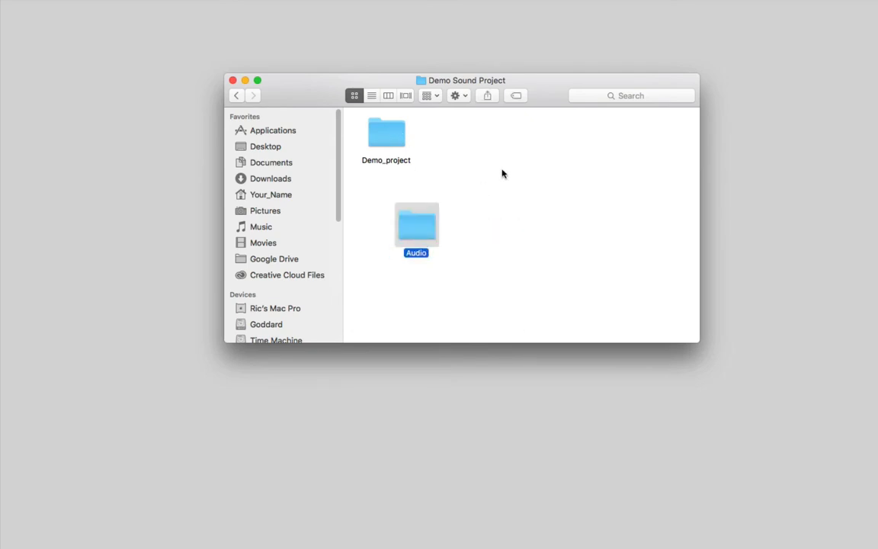
drag(423, 227, 465, 139)
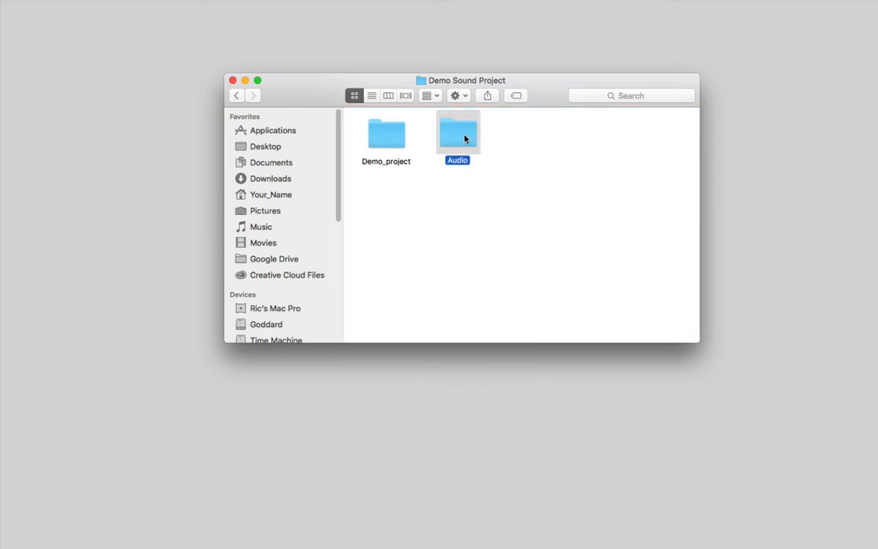
Open the Audio folder and arrange it side by side with a new Finder window
double_click(465, 139)
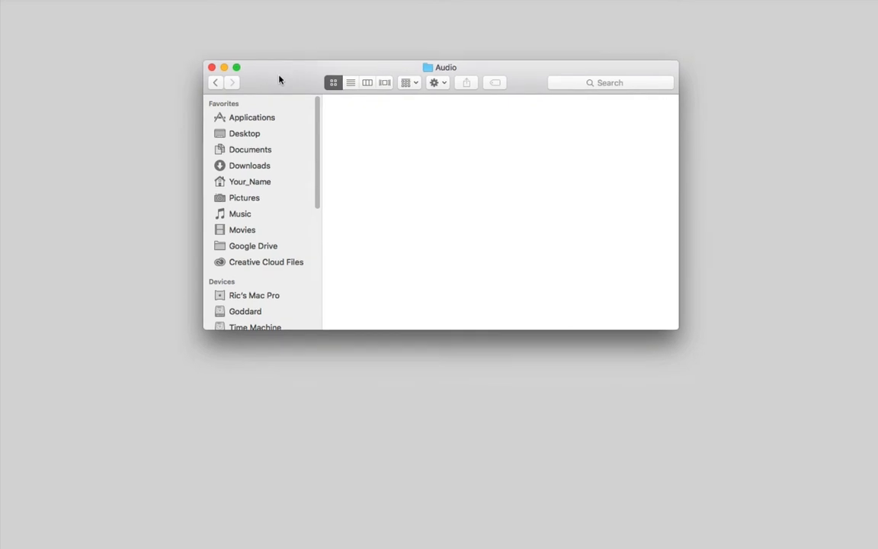
key(super+n)
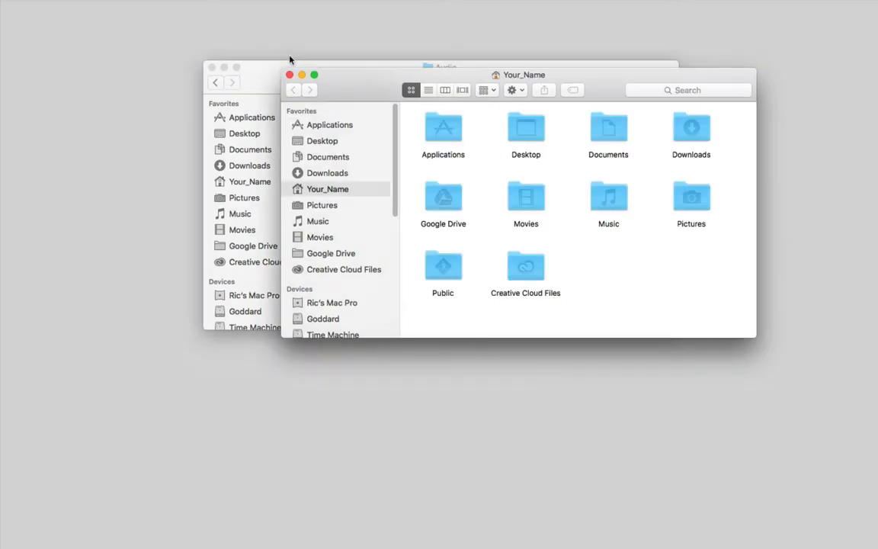
drag(337, 99, 482, 265)
drag(516, 77, 321, 6)
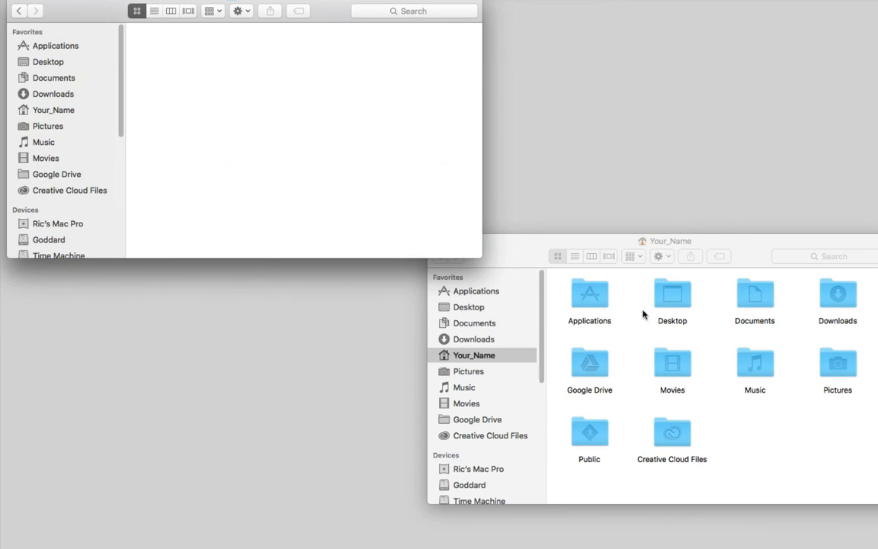
drag(514, 255, 575, 21)
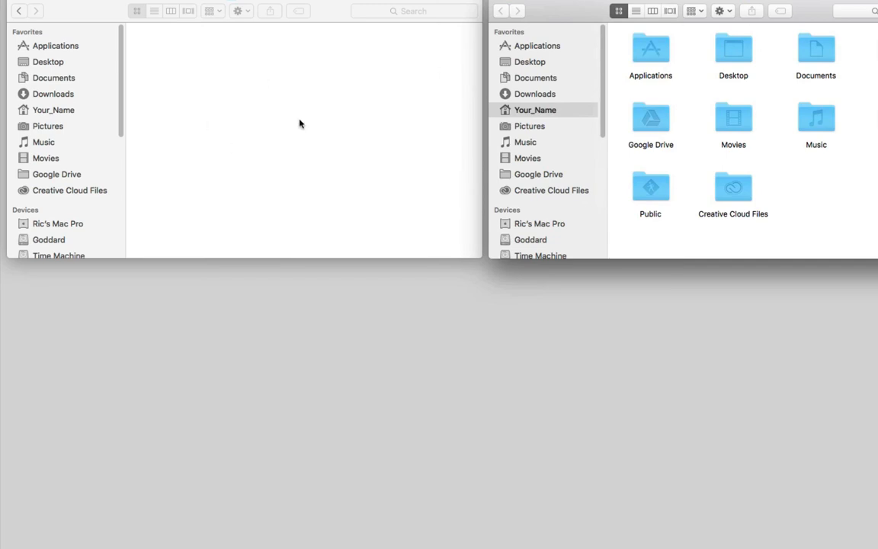
Rename the downloaded dinosaur-dragon-growls WAV file in the Downloads folder to Dragon, keeping its extension
click(539, 95)
click(720, 46)
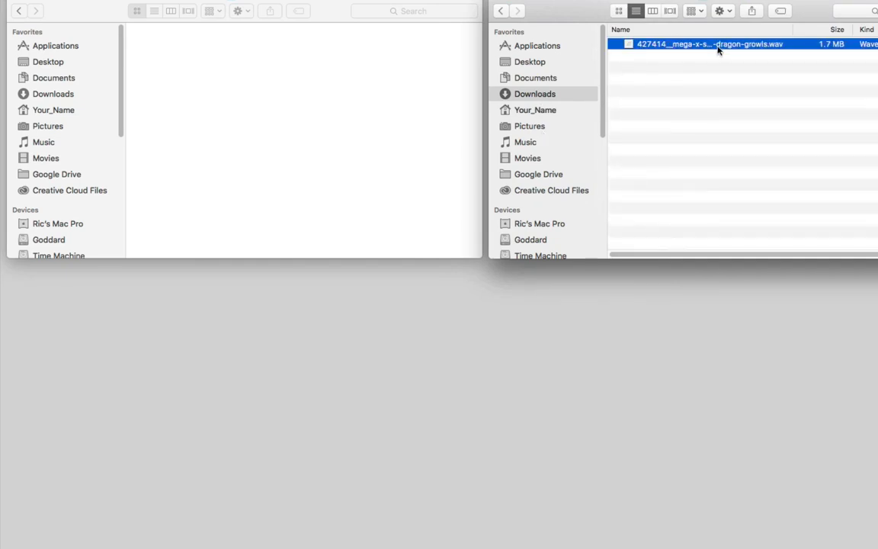
key(Return)
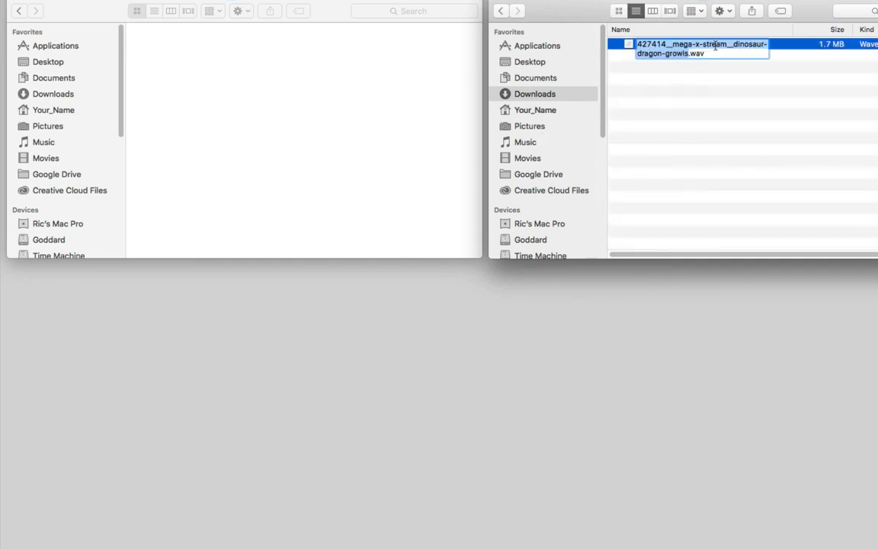
text(Dragon)
key(Return)
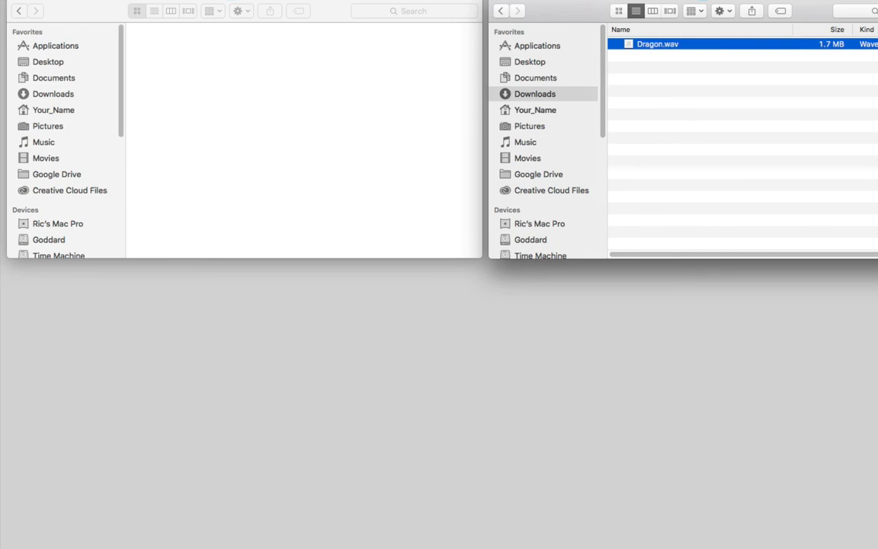
Move Dragon.wav from the Downloads folder into the project's Audio folder and close the Finder window
drag(628, 43, 302, 143)
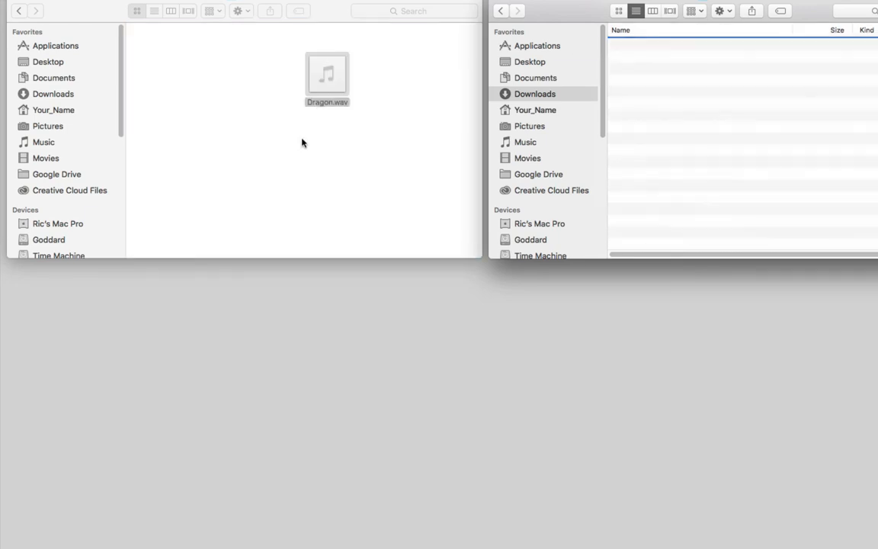
key(super+w)
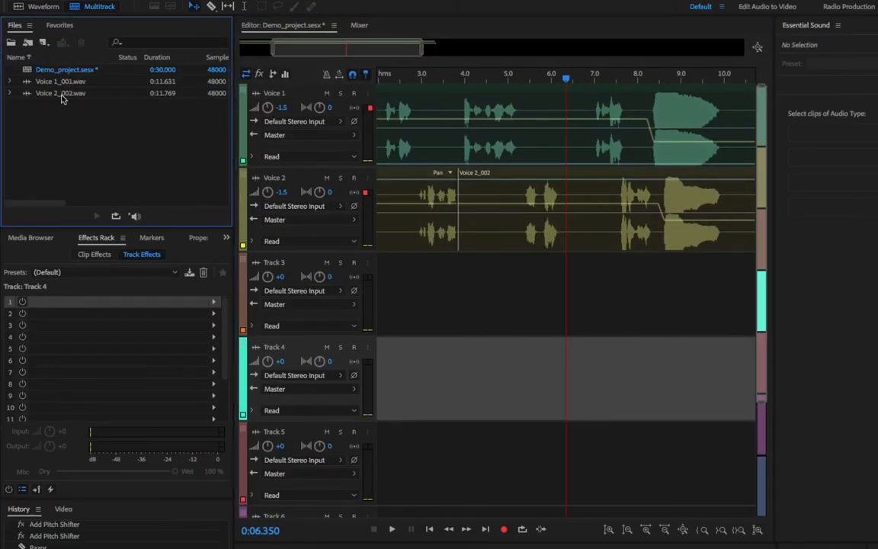
In Audition, import Dragon.wav from the Audio folder of Demo Sound Project
double_click(90, 144)
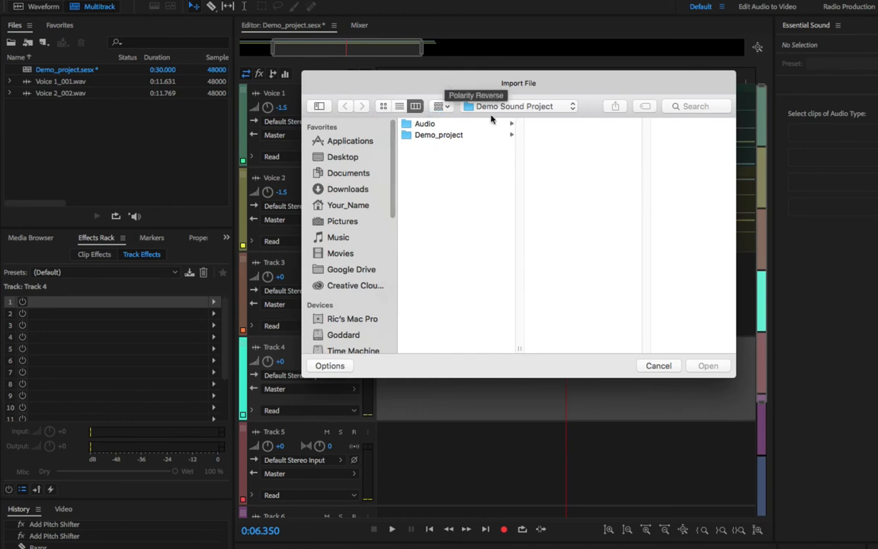
click(425, 124)
click(552, 122)
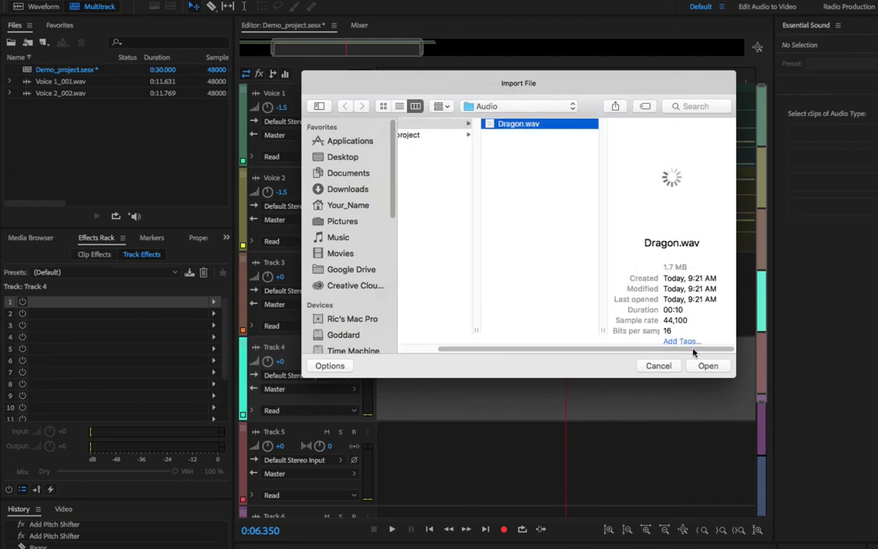
click(708, 366)
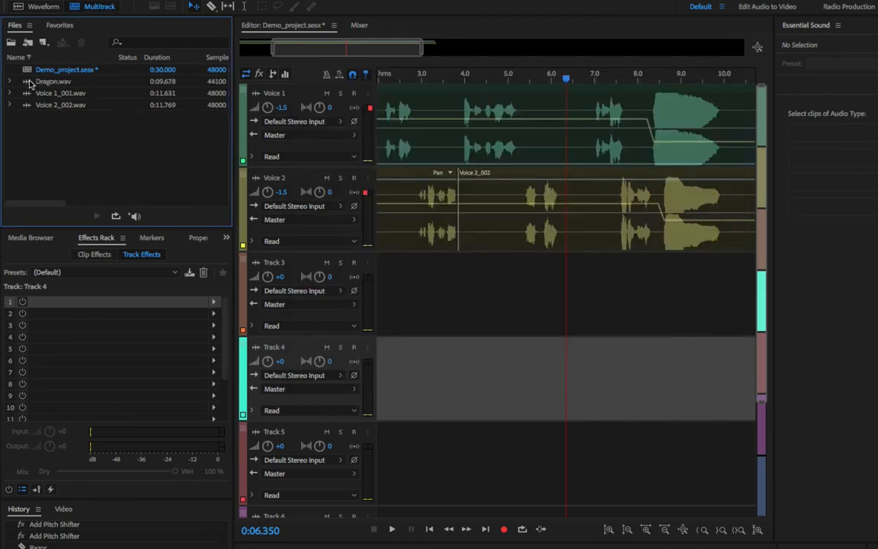
Place Dragon.wav on Track 3 starting at about 7 seconds, accepting a copy conformed to the session's sample rate
drag(35, 82, 597, 317)
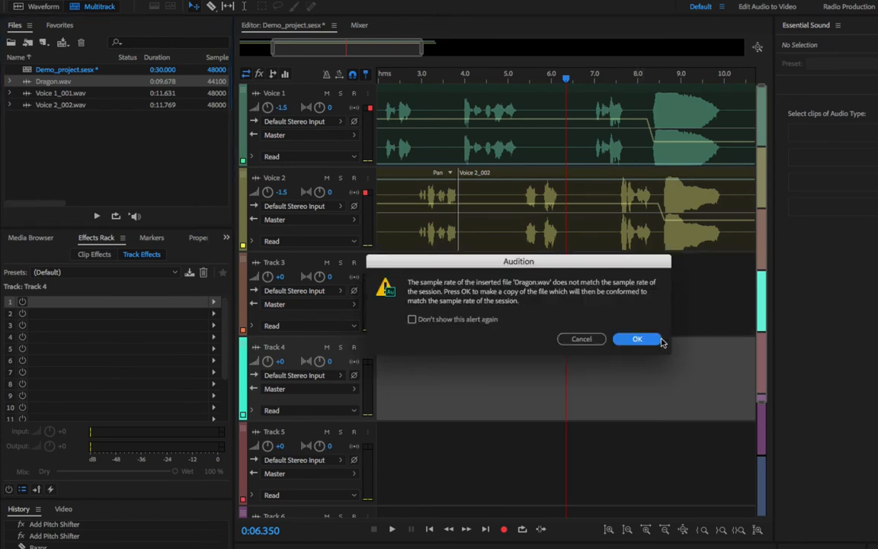
click(637, 339)
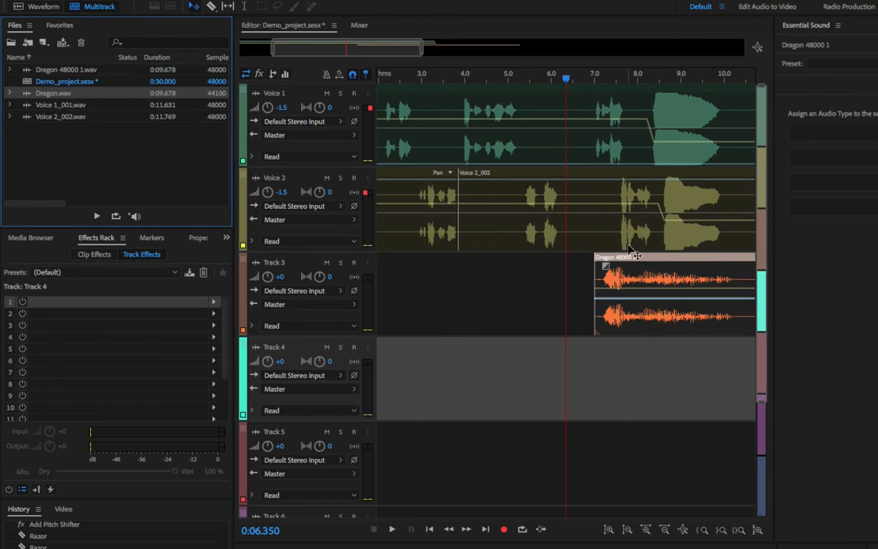
Shift the dragon clip on Track 3 earlier to start at about 6.6 seconds and play the session to check its timing
key(space)
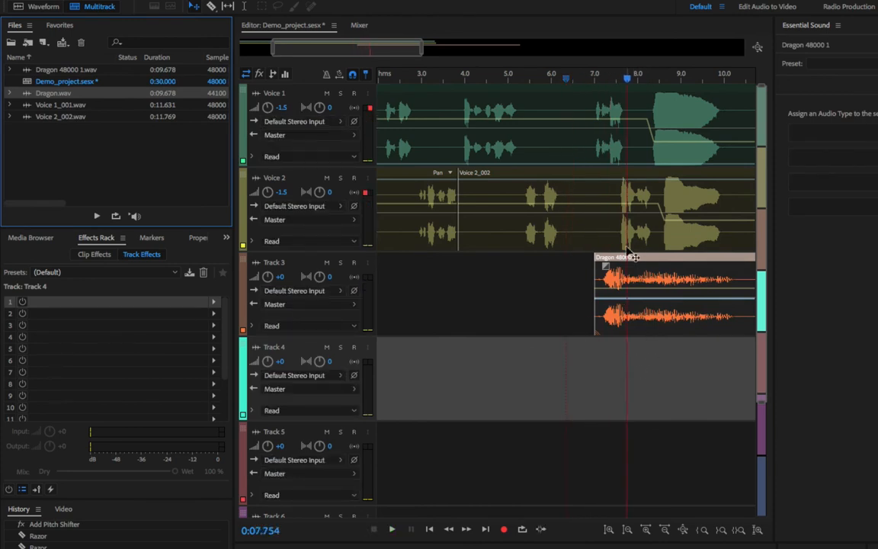
drag(662, 259, 646, 261)
drag(627, 79, 562, 82)
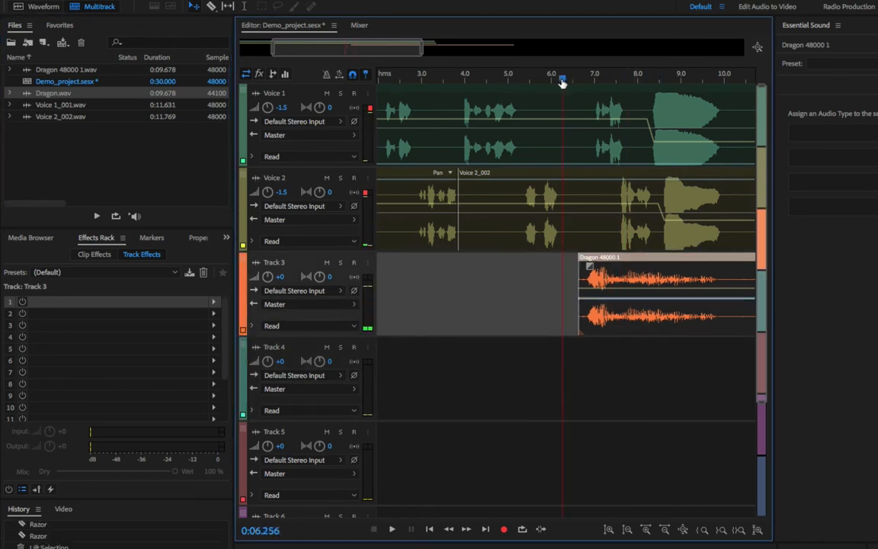
key(space)
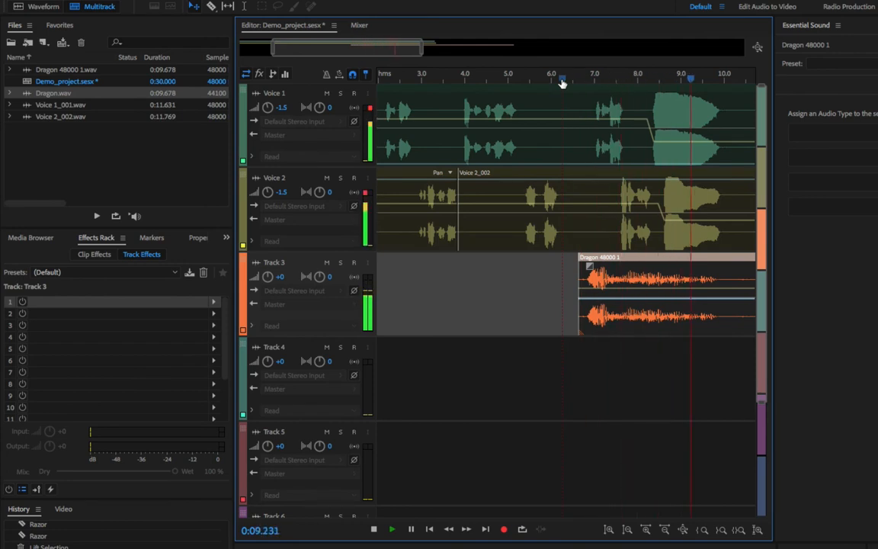
key(space)
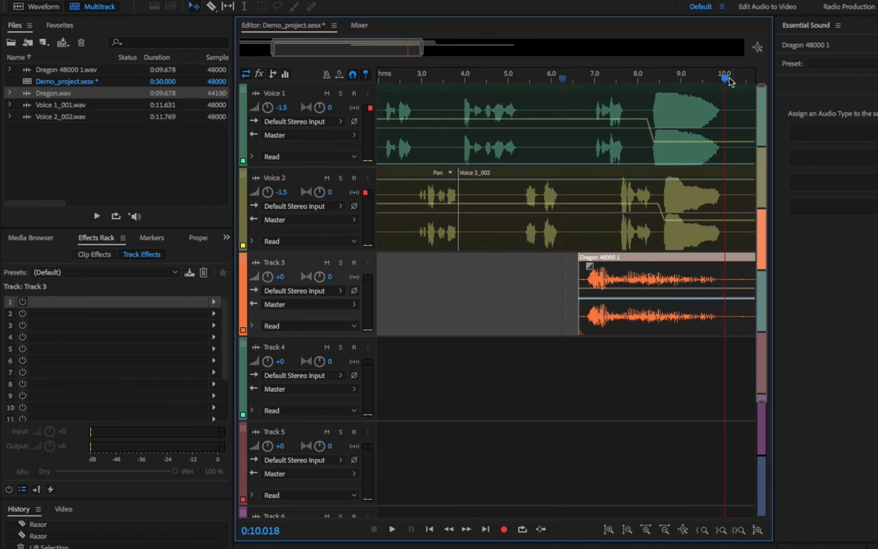
key(Home)
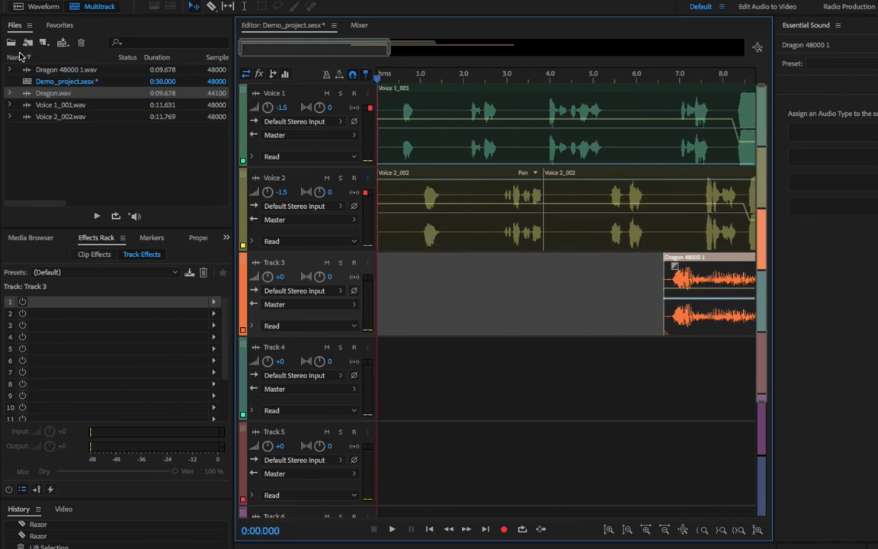
key(space)
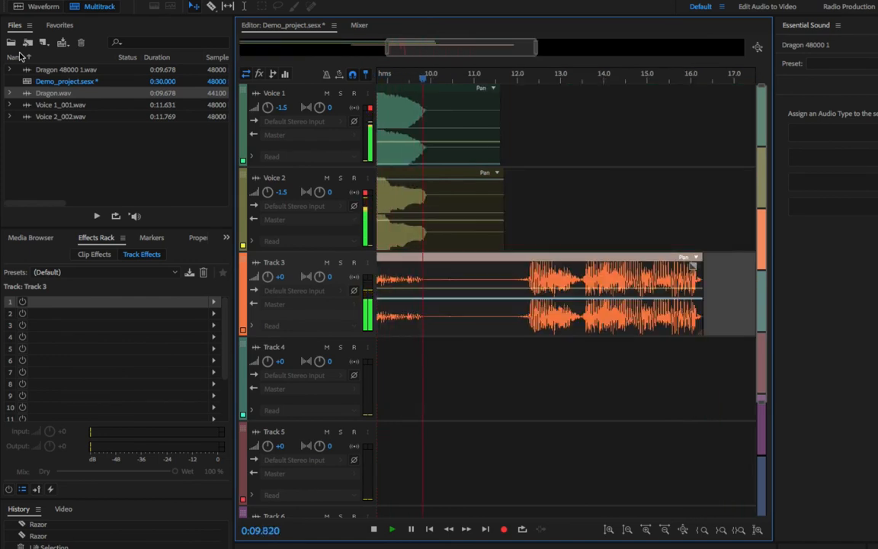
key(space)
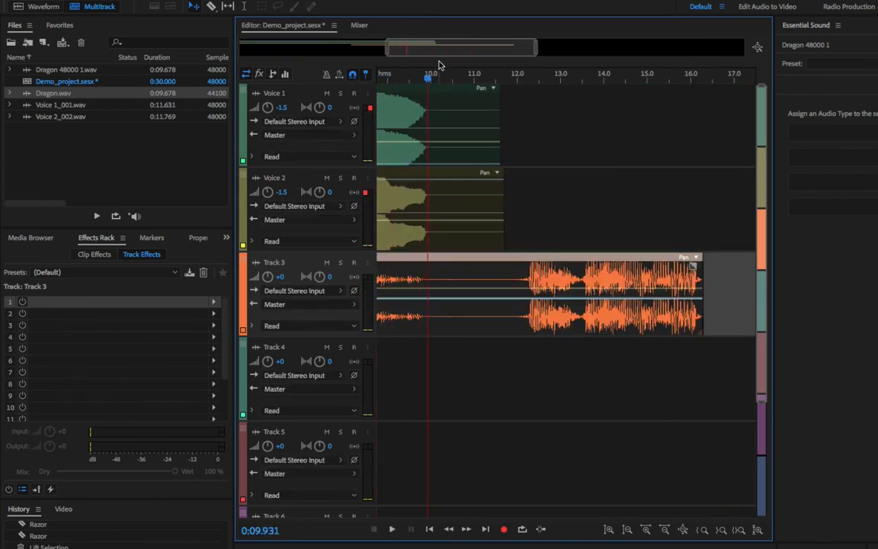
Move the dragon clip earlier to start at about 5.9 seconds and review it against the voice tracks
key(Home)
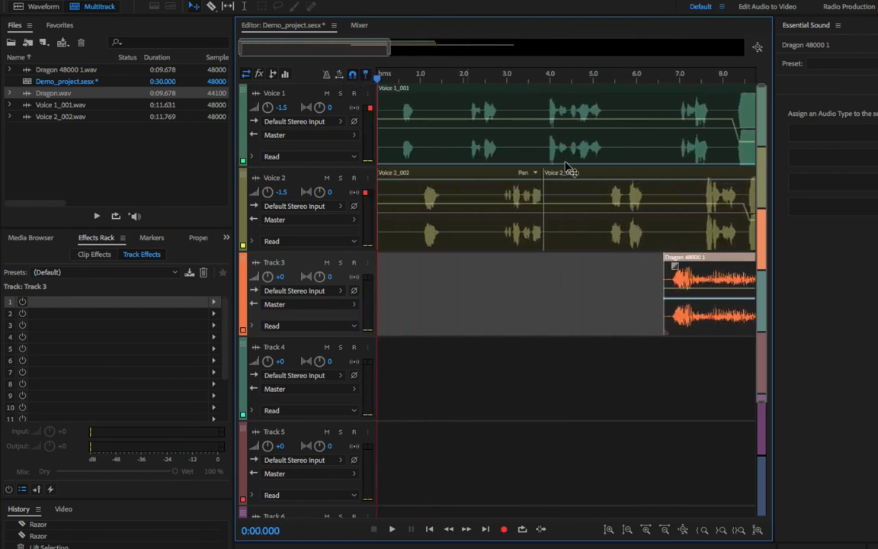
drag(720, 279, 682, 275)
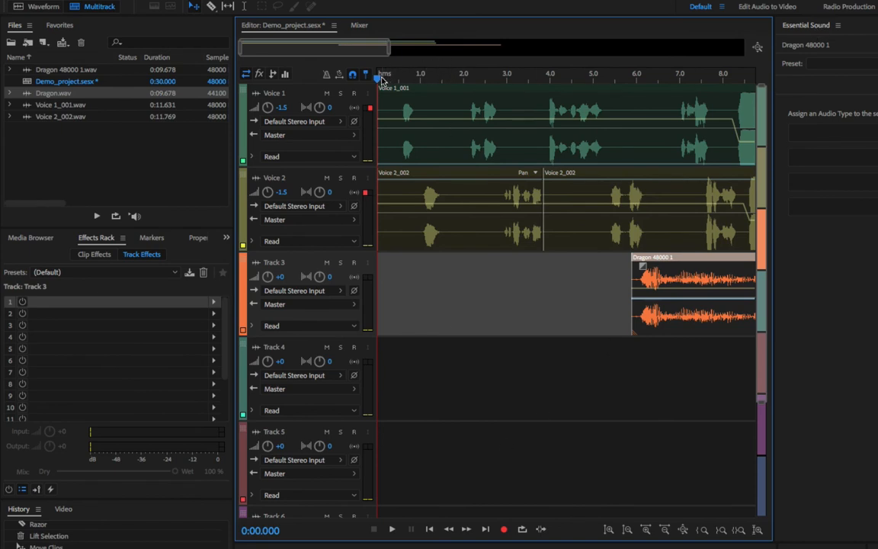
key(space)
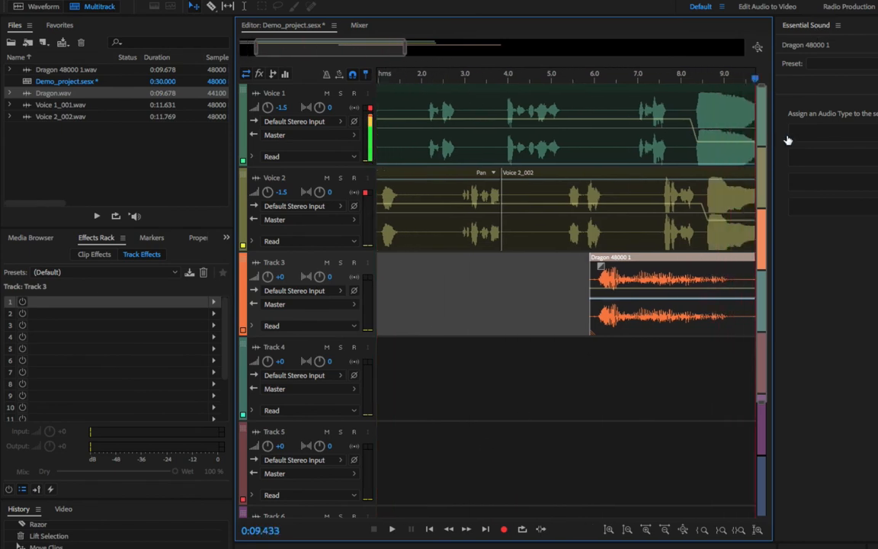
drag(787, 140, 478, 131)
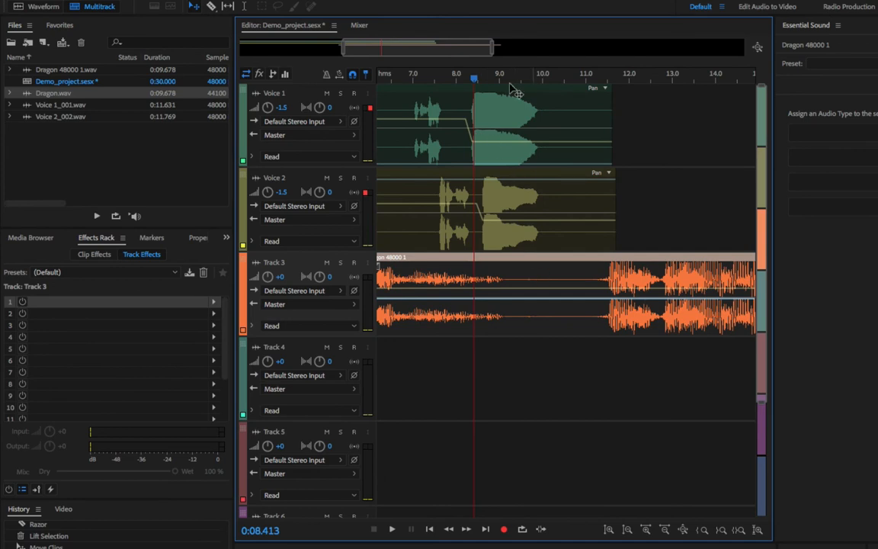
drag(481, 78, 530, 78)
Mute and unmute Track 3, and solo it
click(326, 262)
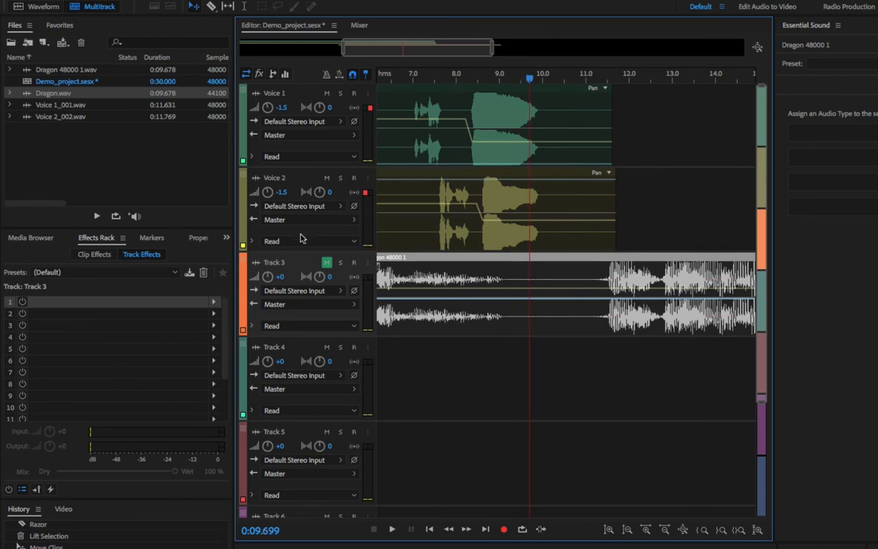
click(327, 263)
click(340, 262)
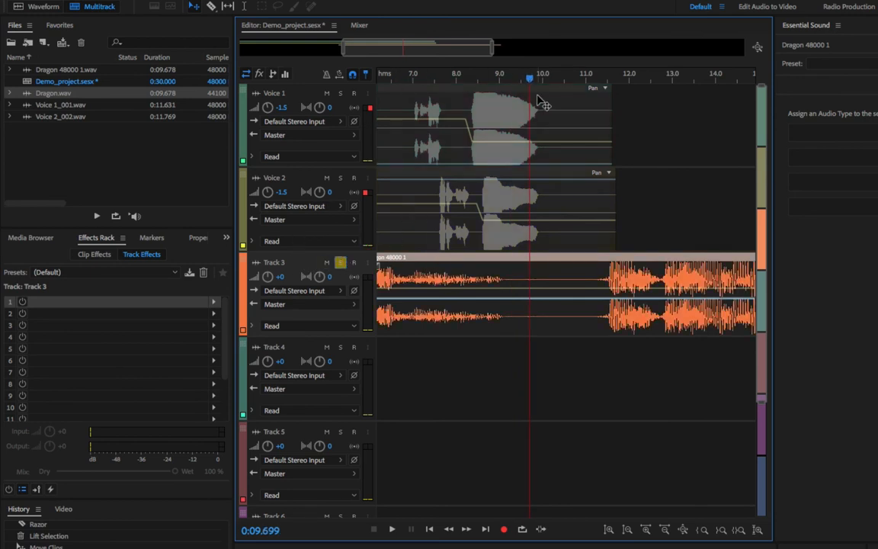
Split the dragon clip at 9.3 and about 11.1 seconds and delete the quiet section between the cuts
mouse_move(530, 79)
mouse_down()
mouse_move(448, 83)
mouse_move(500, 89)
mouse_move(358, 65)
mouse_move(507, 94)
mouse_move(538, 79)
mouse_move(642, 79)
mouse_move(559, 98)
mouse_move(521, 92)
mouse_move(540, 92)
mouse_up()
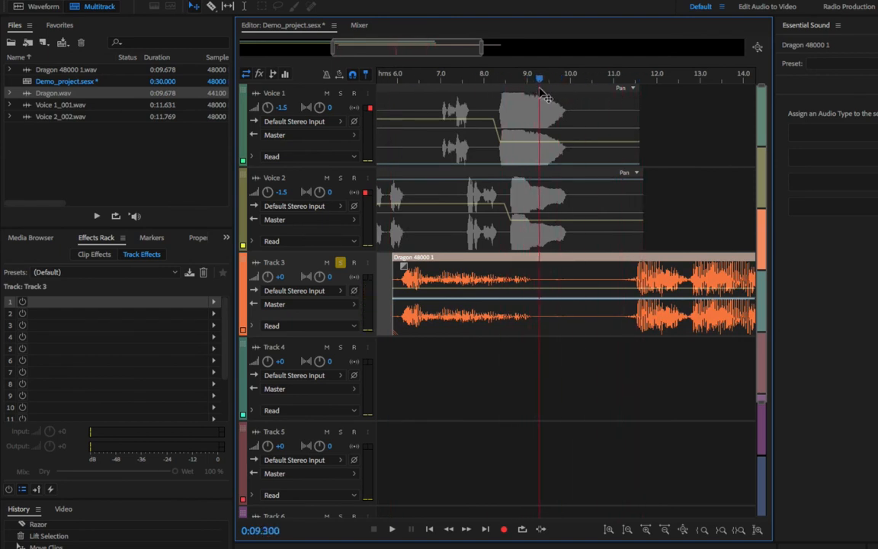
click(539, 280)
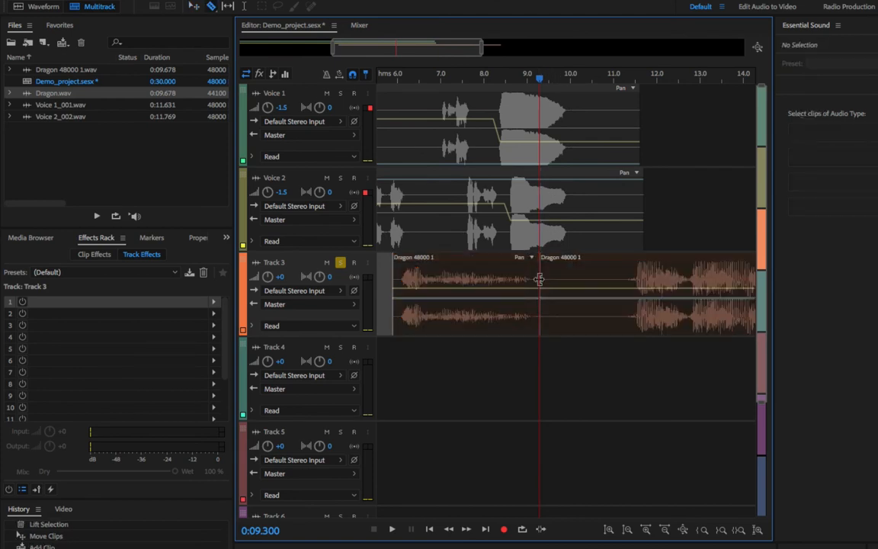
click(617, 281)
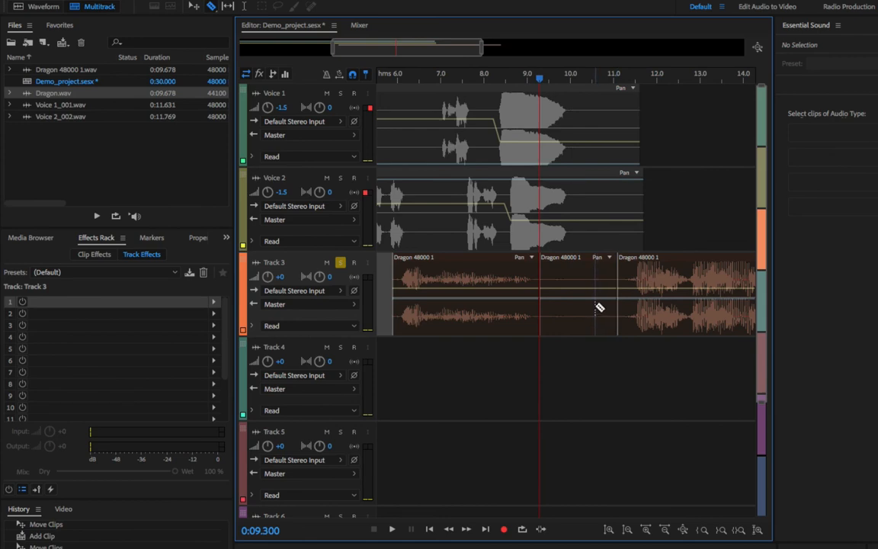
key(v)
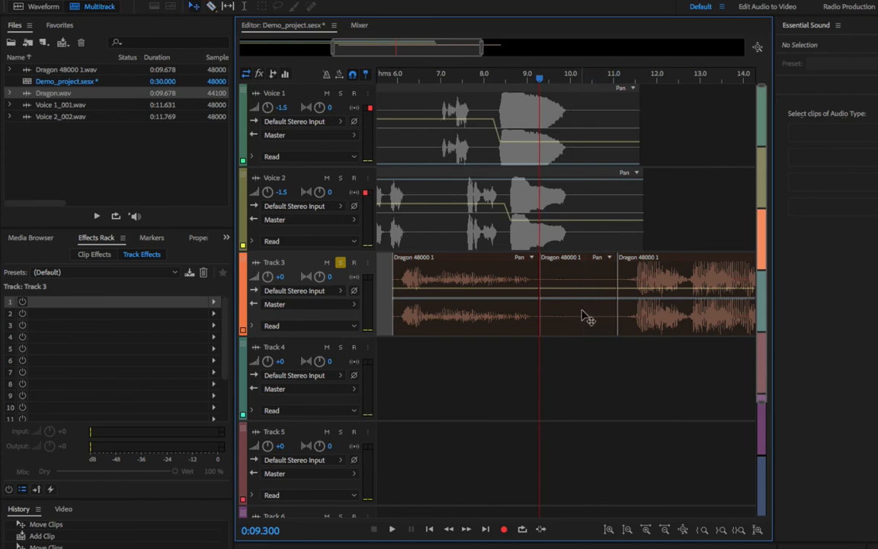
click(588, 318)
key(Delete)
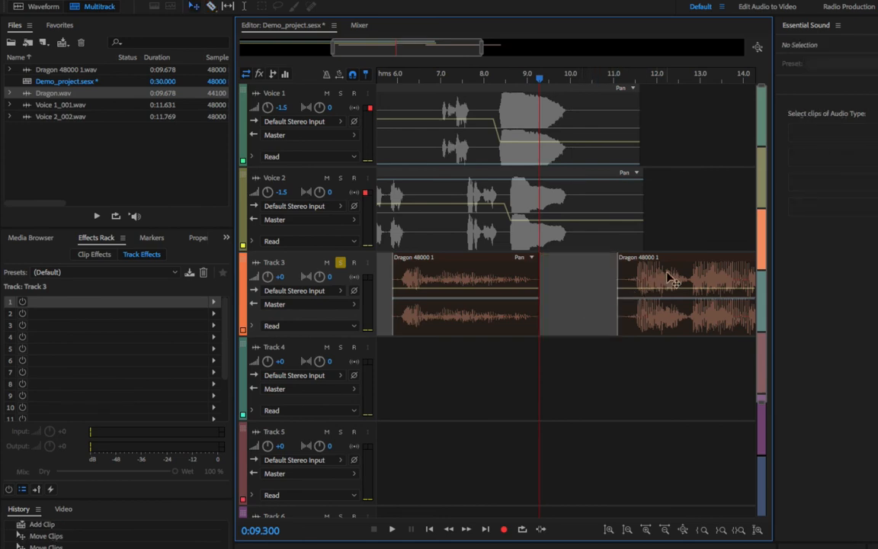
Slide the second dragon clip to about 9 seconds so it crossfades with the first, and turn off Track 3's solo
drag(677, 259, 599, 259)
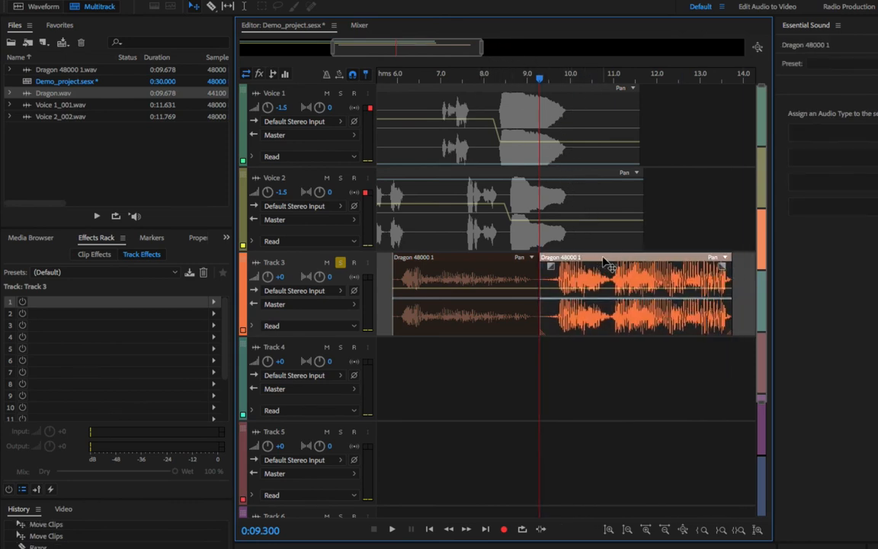
drag(605, 261, 596, 257)
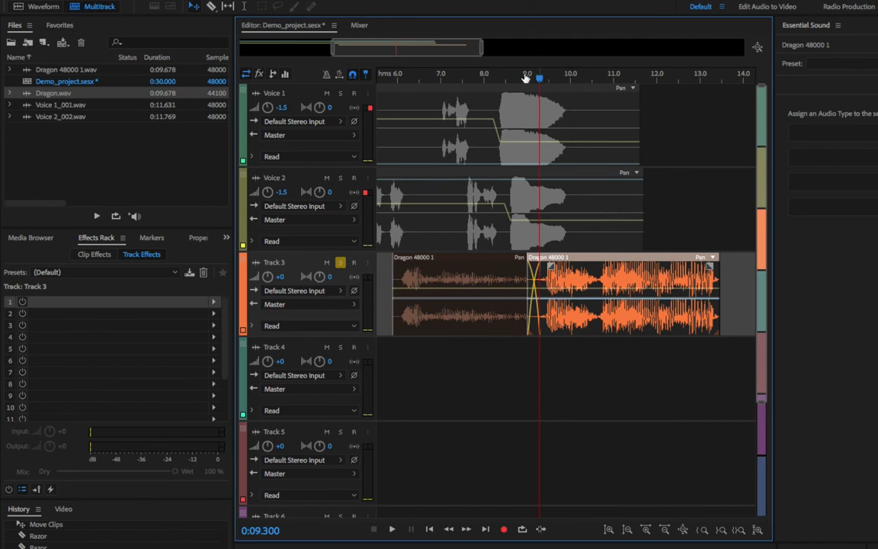
click(340, 262)
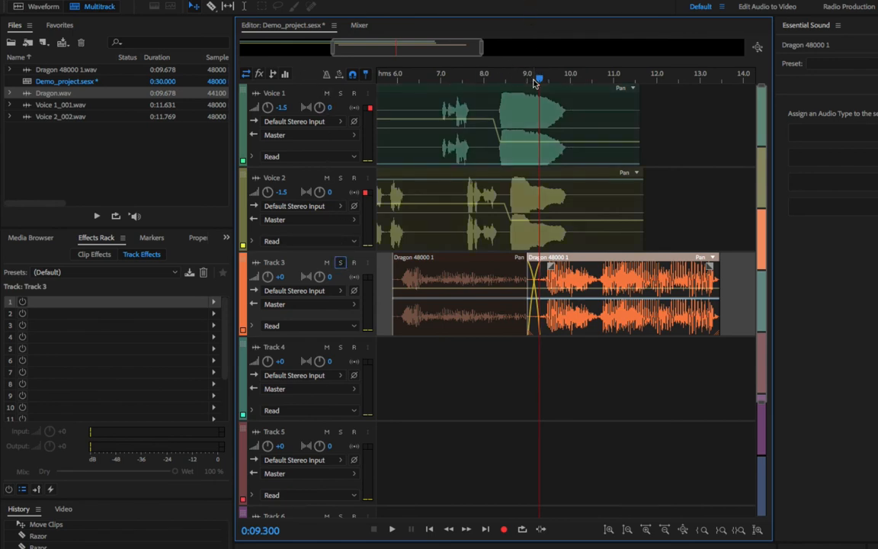
Play the mix from about 5.6 seconds to check the edited dragon growls against the voices
drag(535, 83, 389, 79)
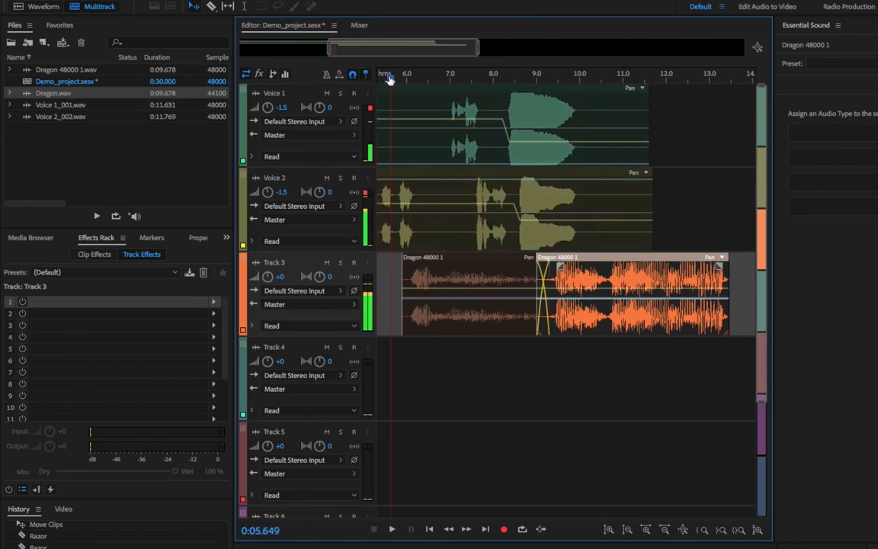
key(space)
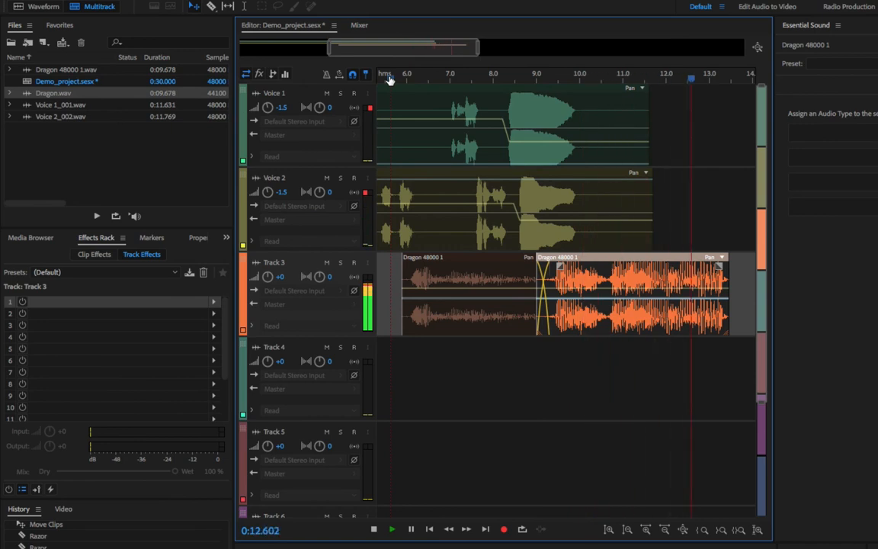
key(space)
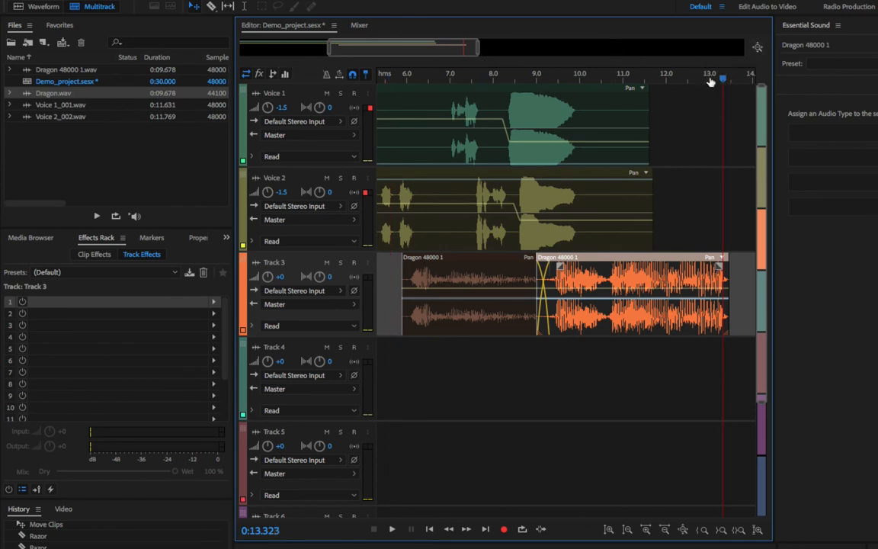
Switch to the Freesound page in the browser and search for "jungle" sounds
drag(721, 79, 159, 48)
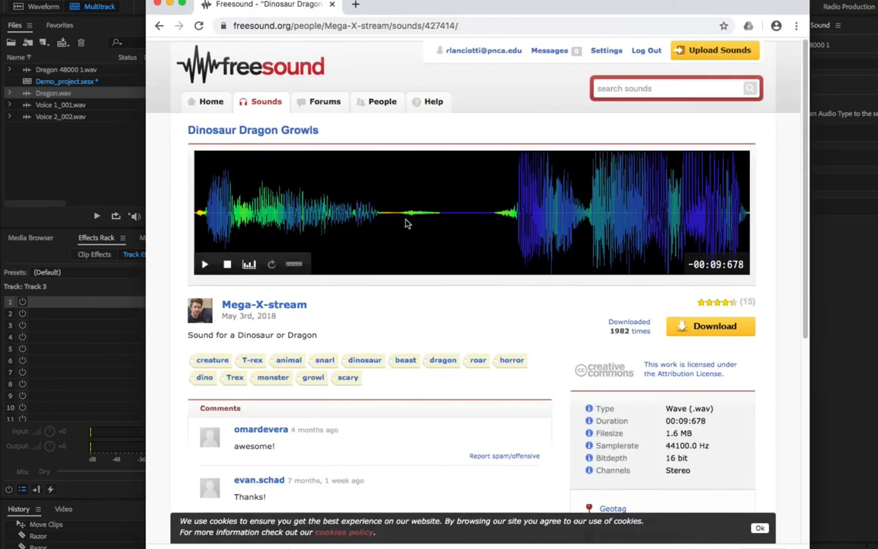
click(639, 88)
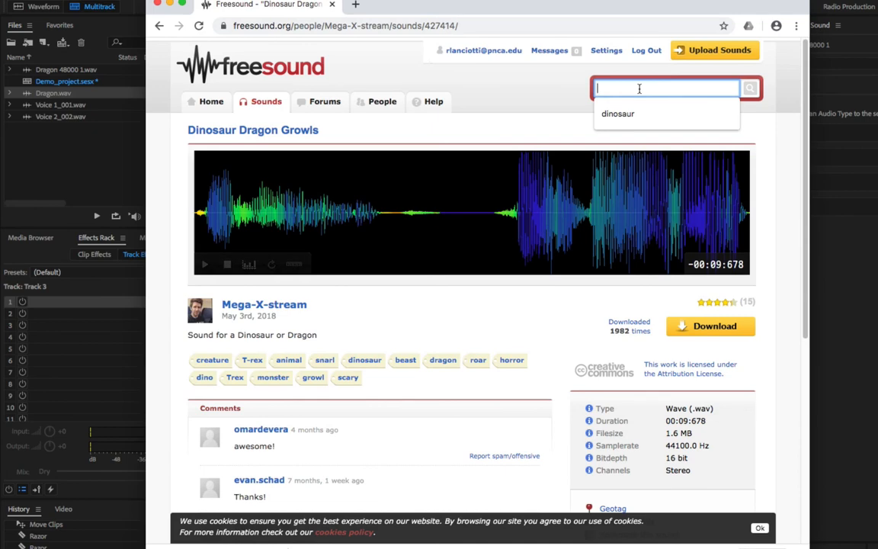
text(jungle)
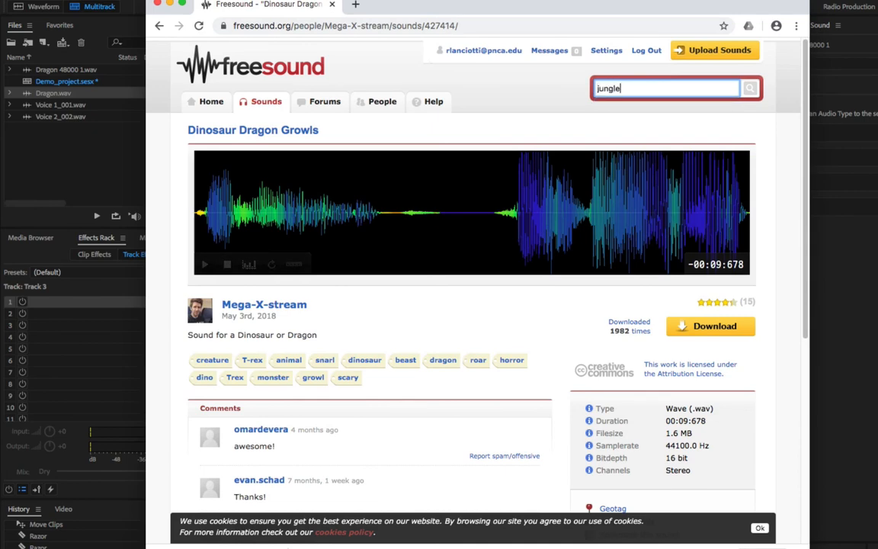
key(Return)
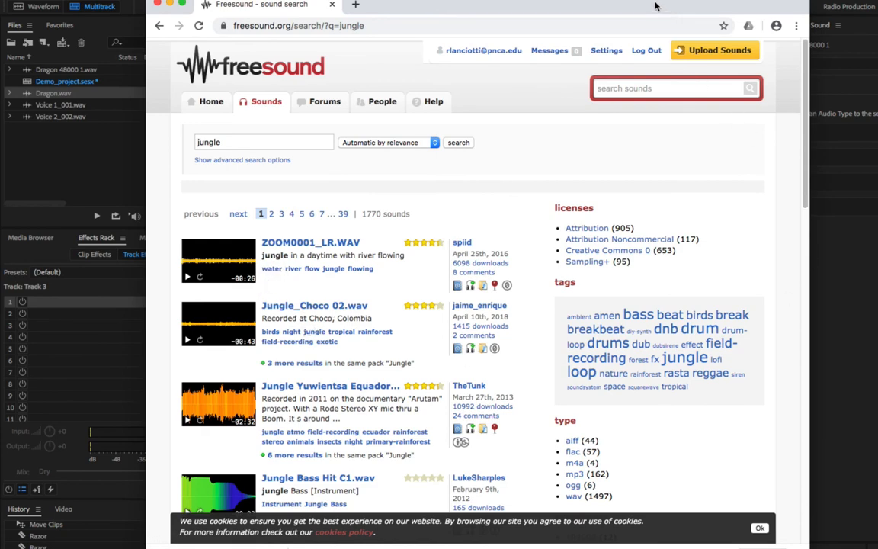
Open the Jungle_Choco 02.wav sound page on Freesound, preview the recording briefly, and download it
drag(655, 6, 643, 303)
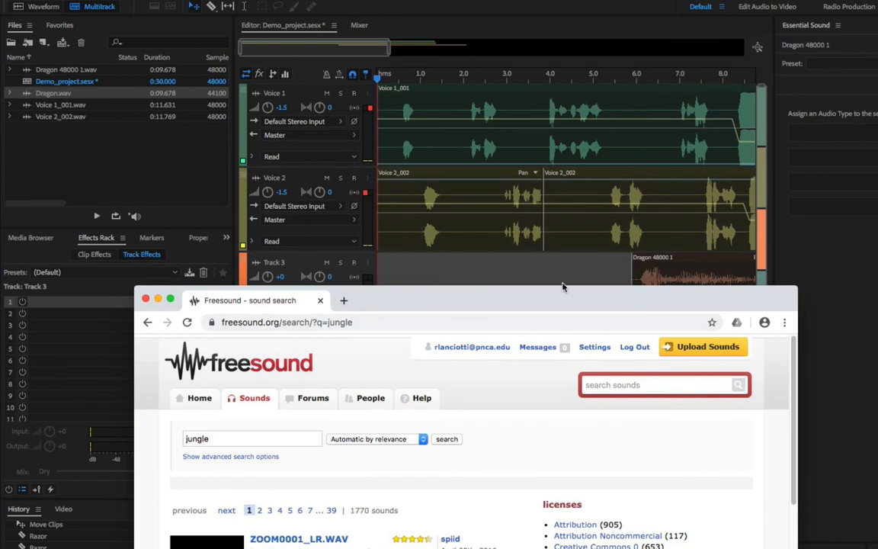
drag(563, 287, 484, 21)
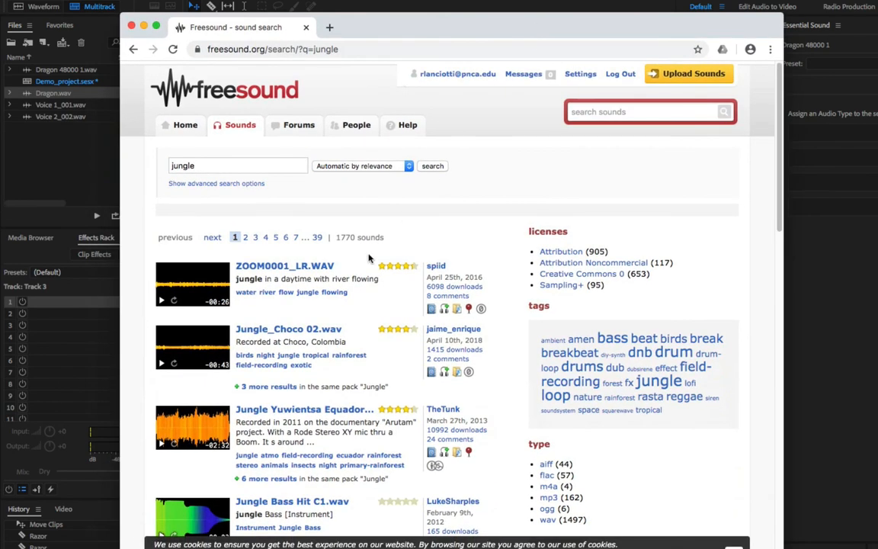
click(296, 336)
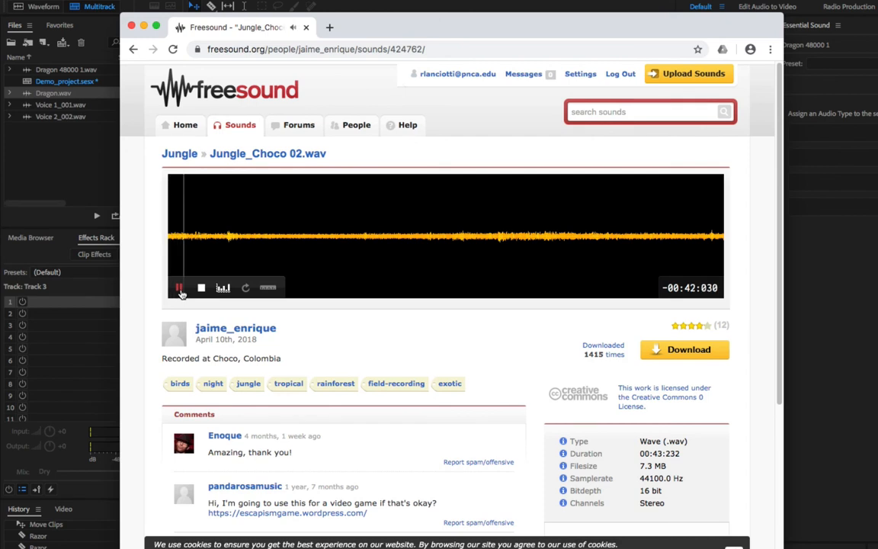
click(180, 288)
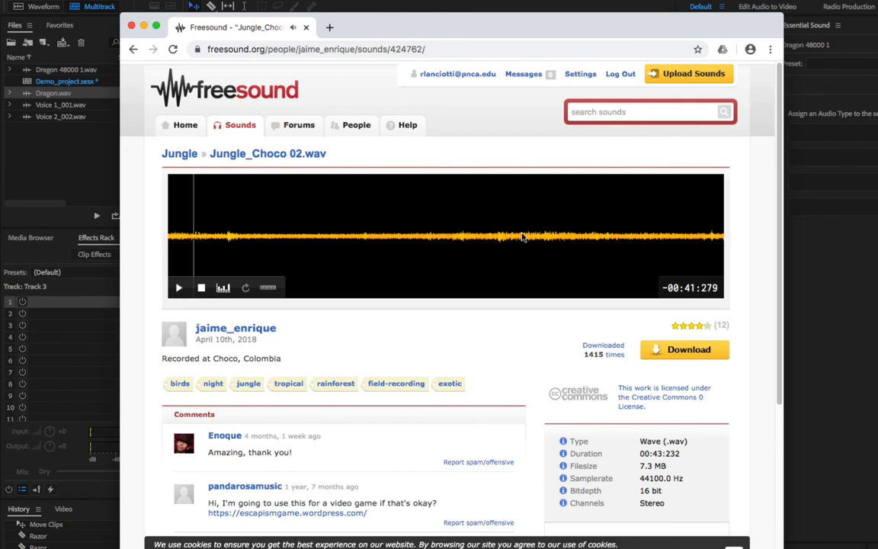
click(682, 352)
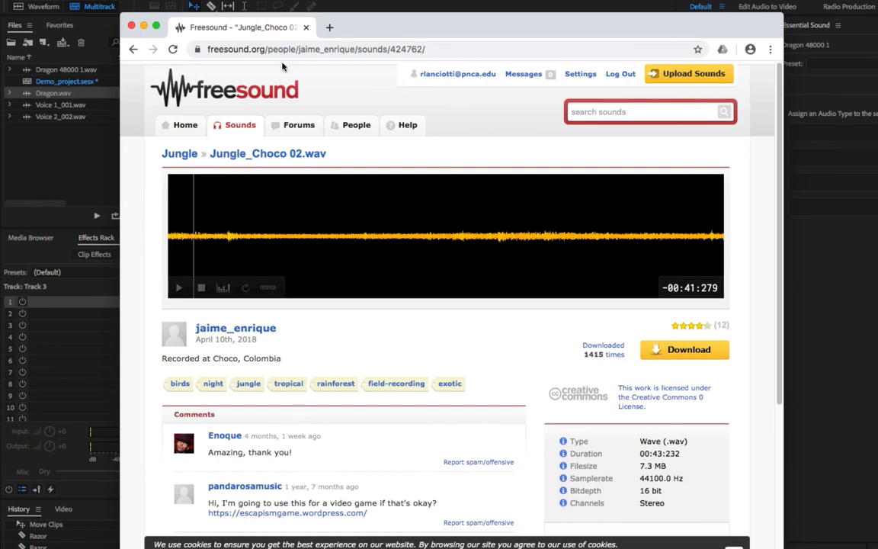
Switch to Finder and move the downloaded jungle-choco-02 WAV from Downloads into the project's audio folder beside Dragon.wav
drag(358, 28, 326, 412)
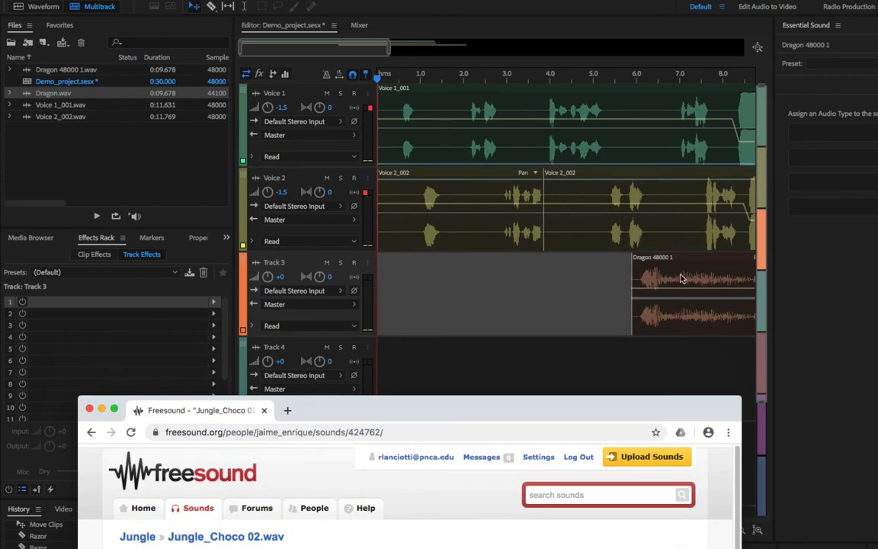
drag(384, 422, 350, 15)
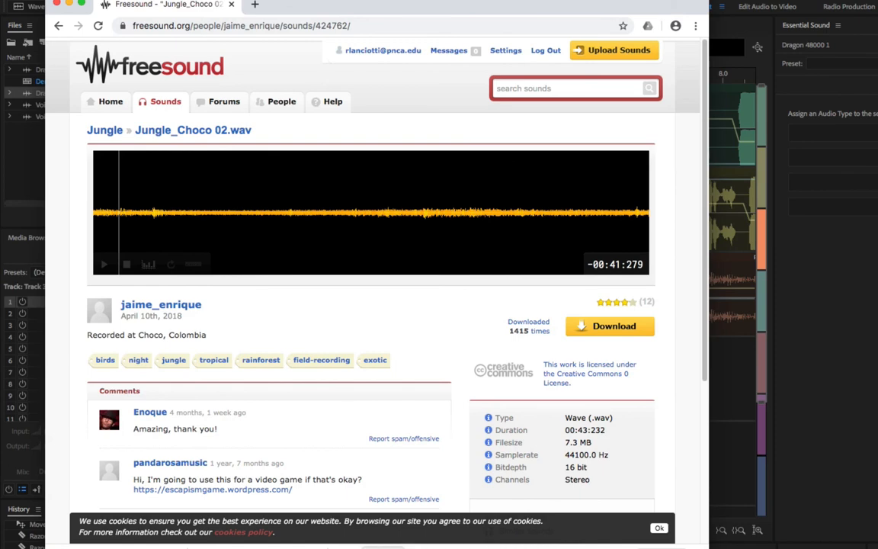
click(69, 5)
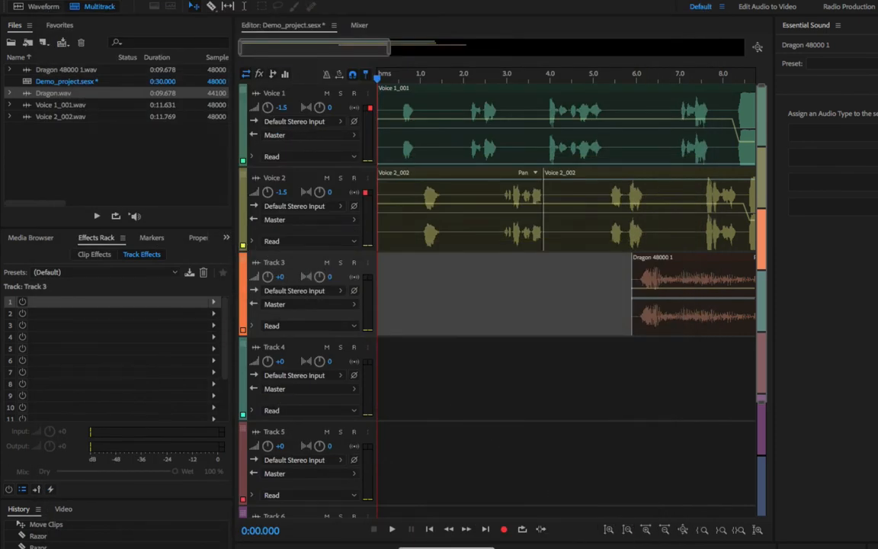
click(347, 545)
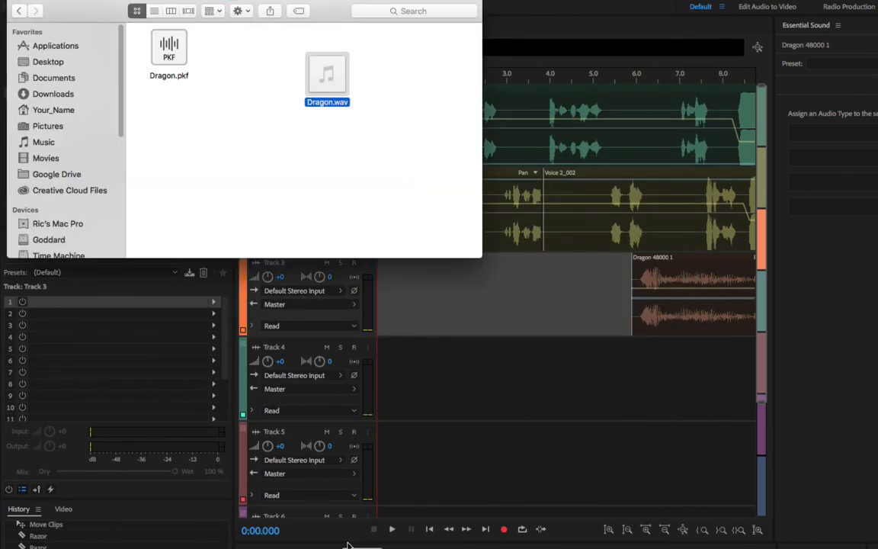
click(237, 147)
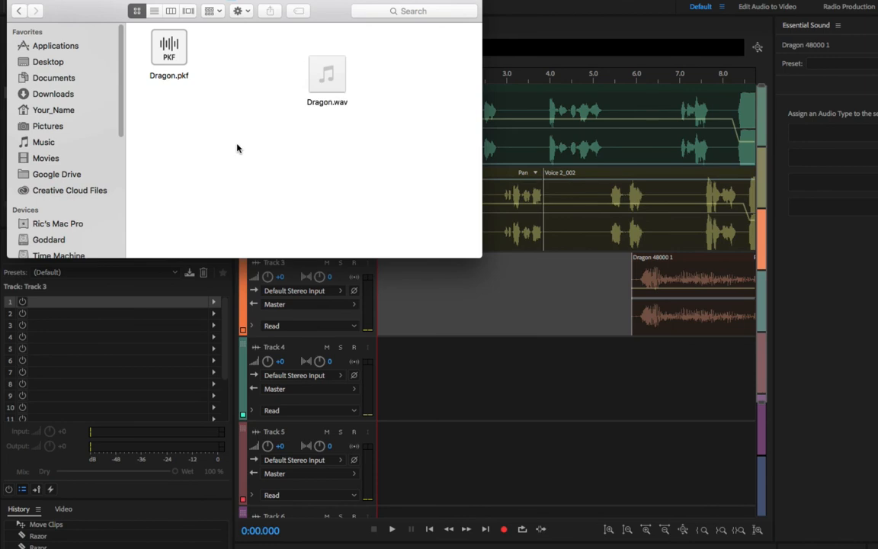
key(super+n)
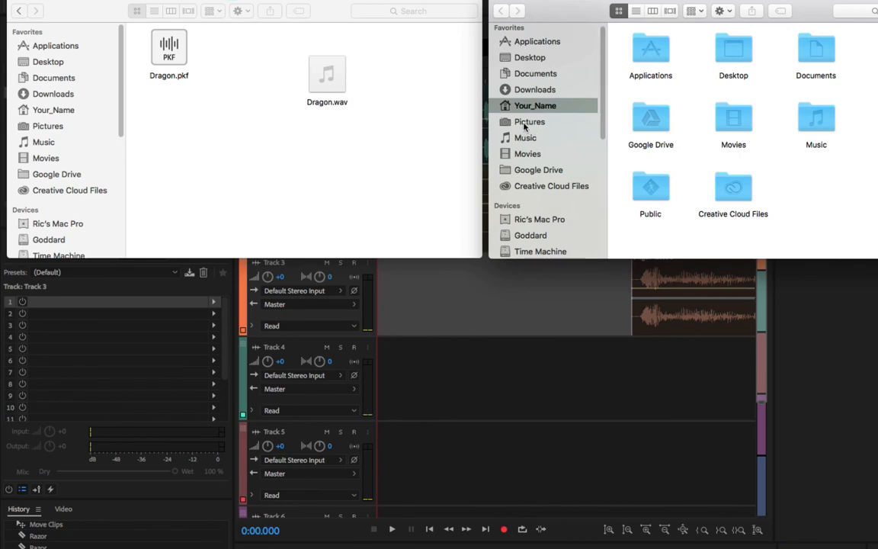
click(533, 91)
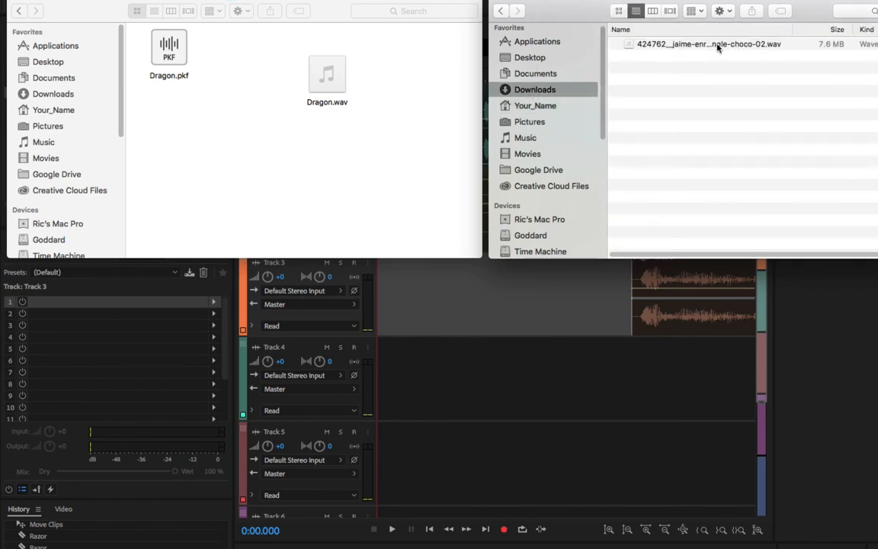
drag(646, 43, 278, 173)
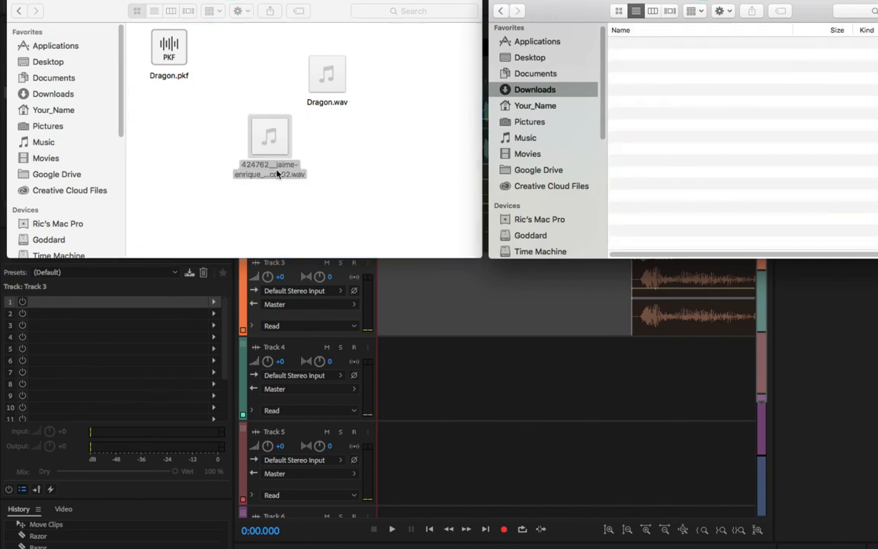
Rename the moved jungle recording as Jungle.wav
click(304, 170)
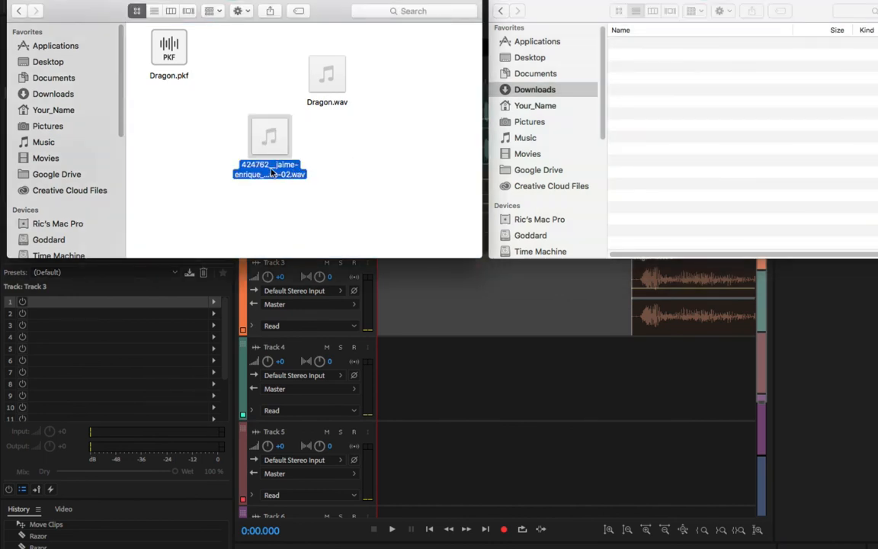
click(270, 172)
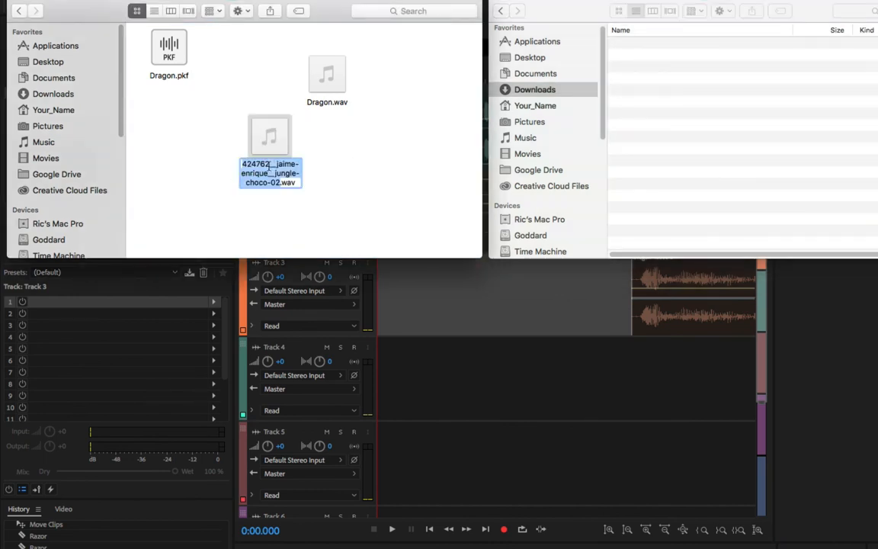
text(Jun)
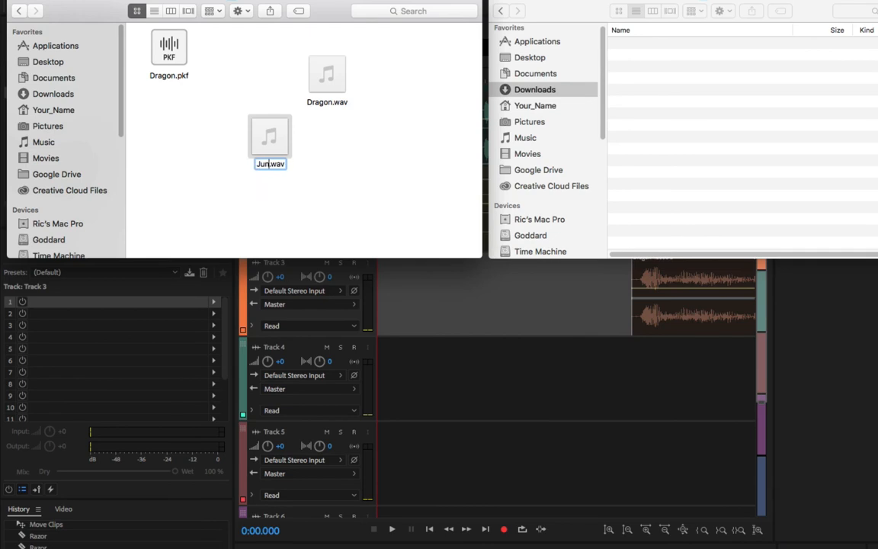
text(gle)
key(Return)
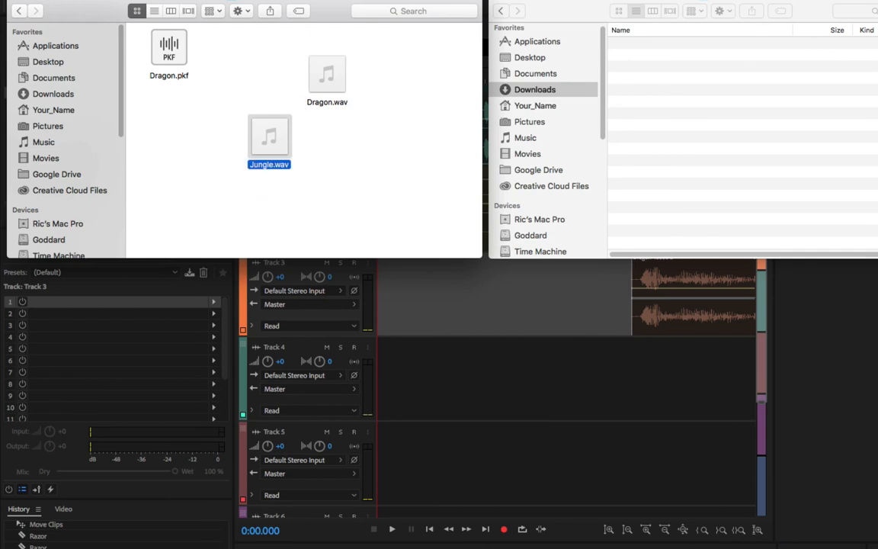
Switch to Audition, import Jungle.wav, and place it at the start of Track 4 as a copy conformed to the session's sample rate
click(434, 291)
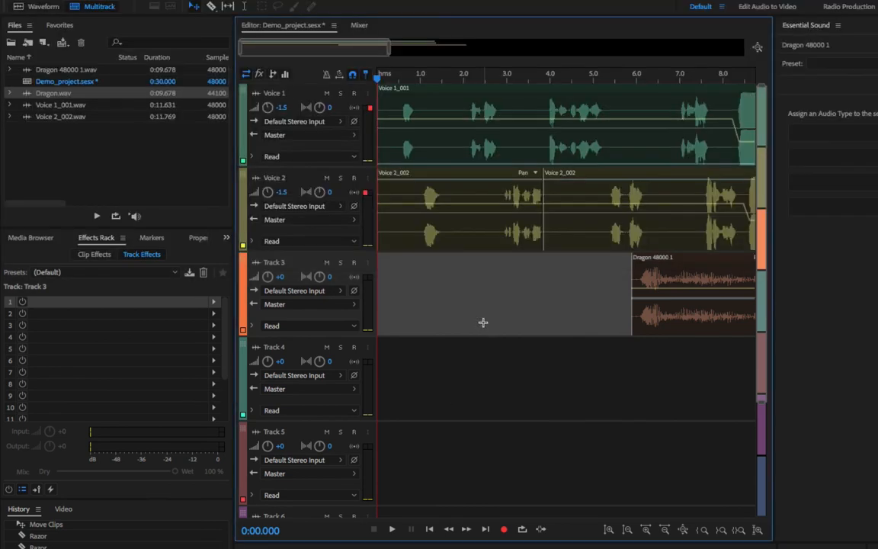
double_click(107, 157)
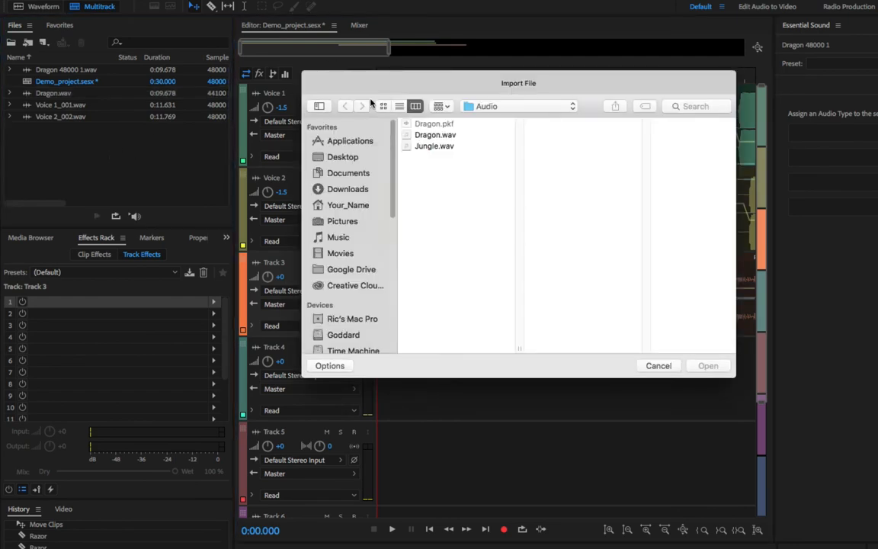
click(434, 146)
click(711, 365)
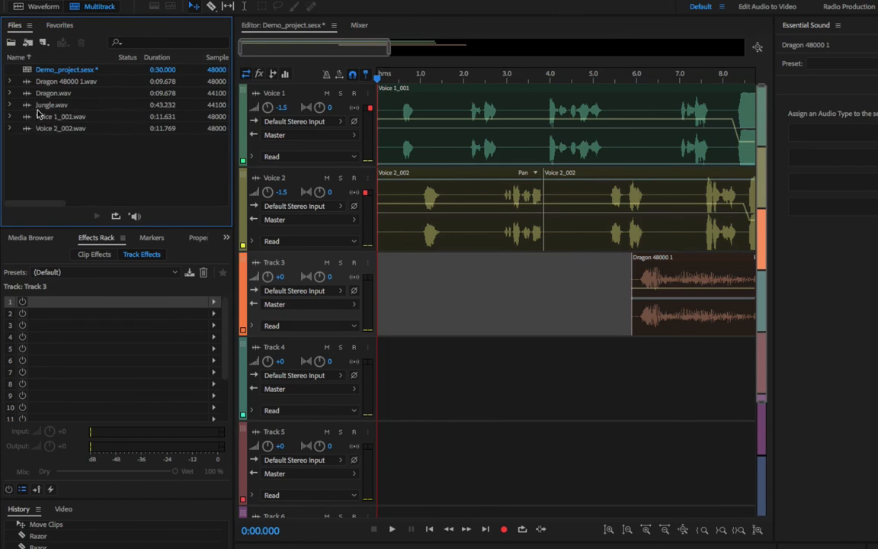
drag(36, 104, 369, 385)
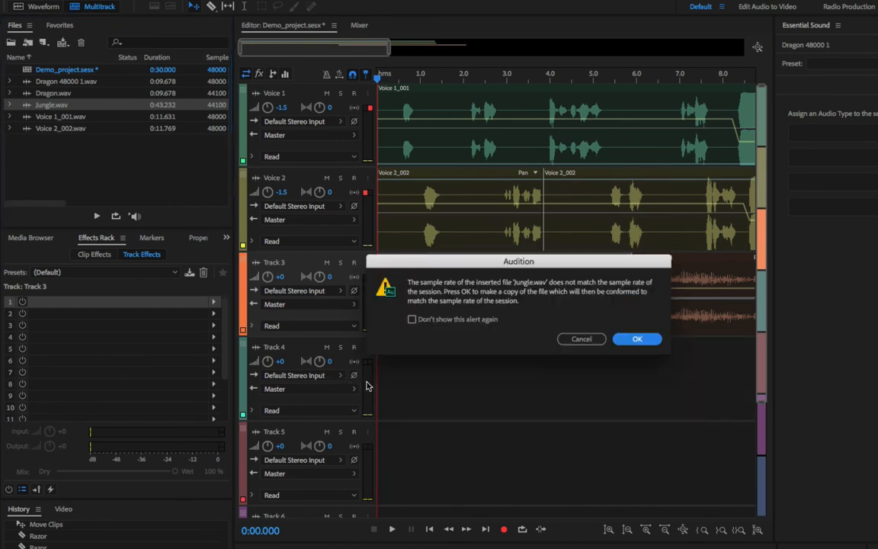
click(634, 338)
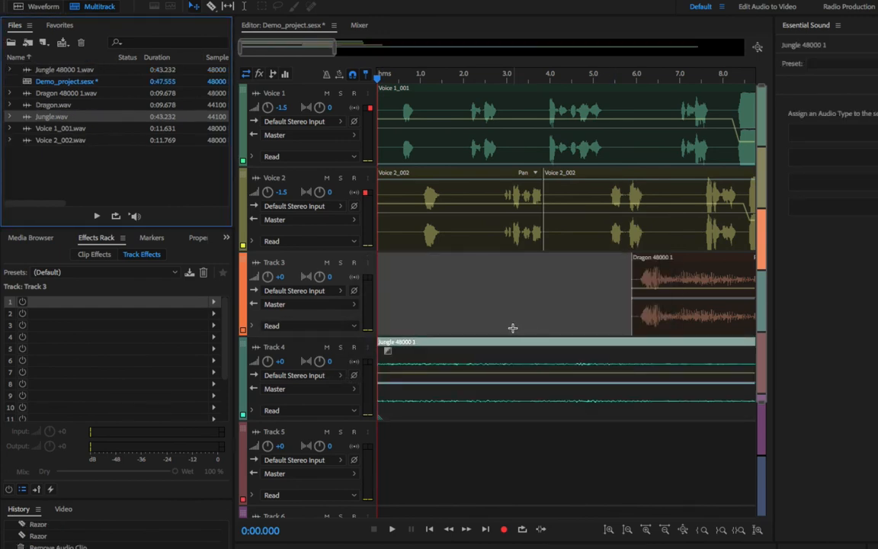
Lower Track 4's volume to -5.4 and play the mix from the start to check the jungle background level
key(space)
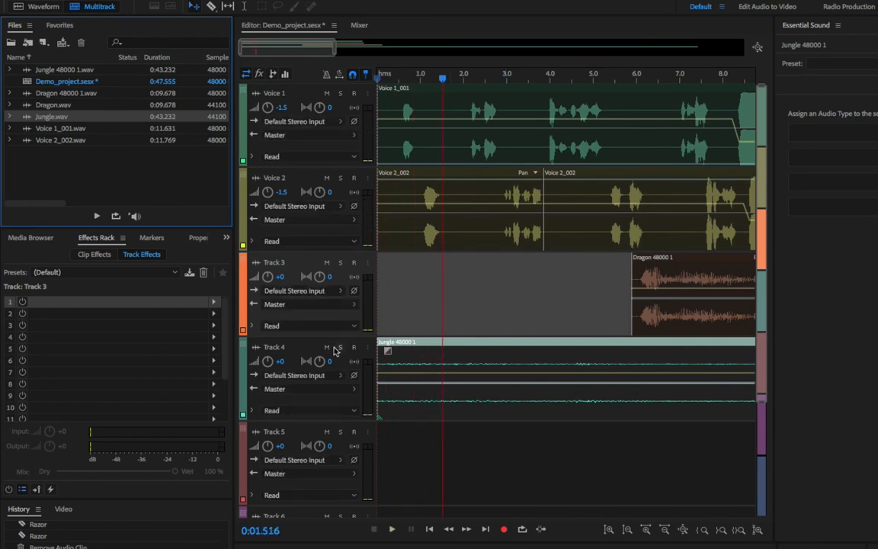
drag(267, 361, 258, 361)
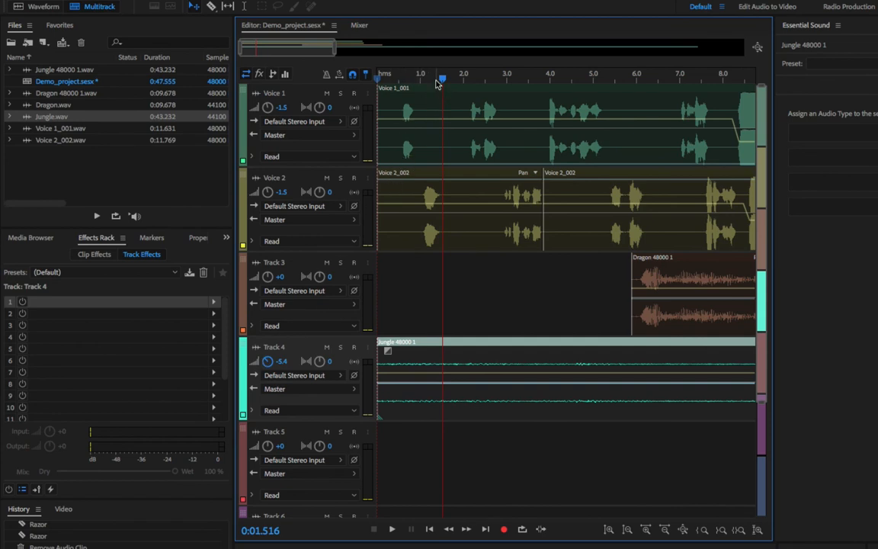
drag(441, 80, 378, 75)
key(space)
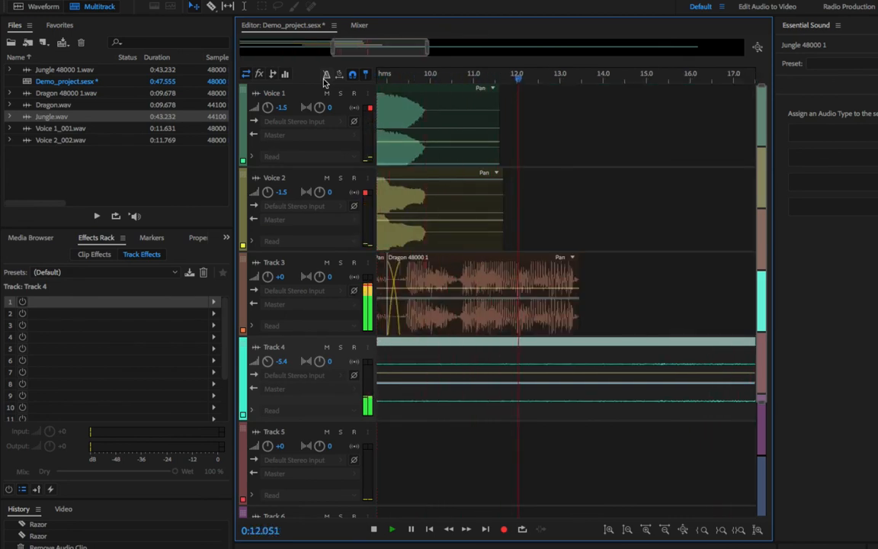
key(space)
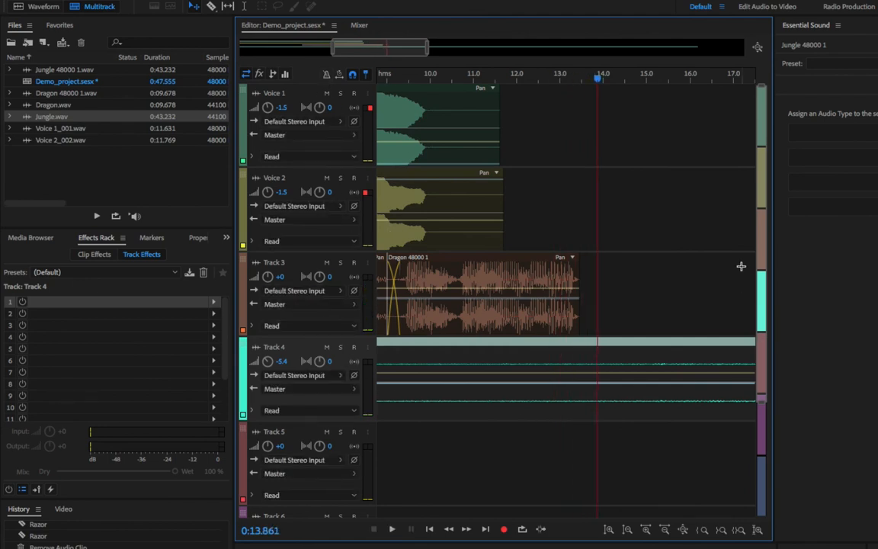
Trim the end of the jungle clip on Track 4 to line up with the end of the last dragon clip, about 13.5 seconds
drag(599, 80, 613, 114)
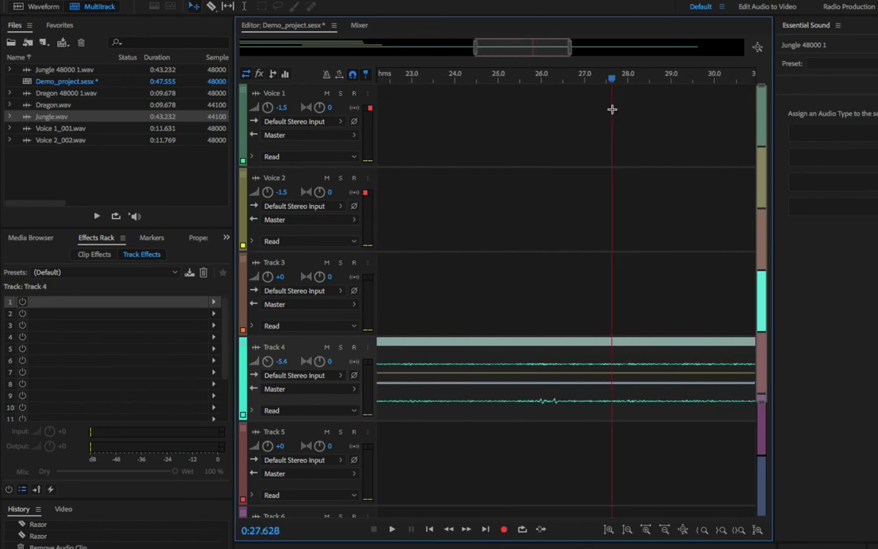
key(minus)
key(minus)
key(minus)
key(minus)
key(minus)
key(minus)
key(minus)
key(minus)
key(minus)
key(minus)
key(minus)
key(minus)
key(minus)
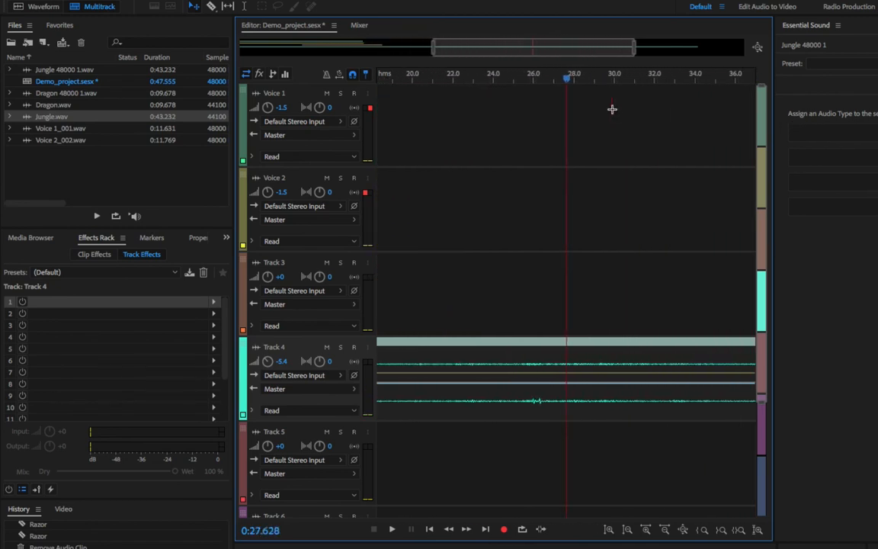
key(minus)
key(minus)
key(minus)
key(minus)
key(minus)
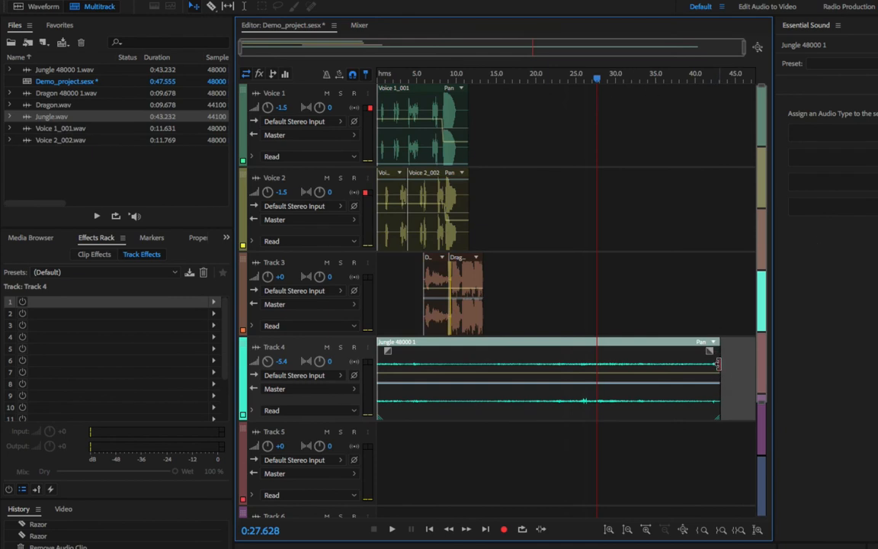
drag(716, 364, 487, 366)
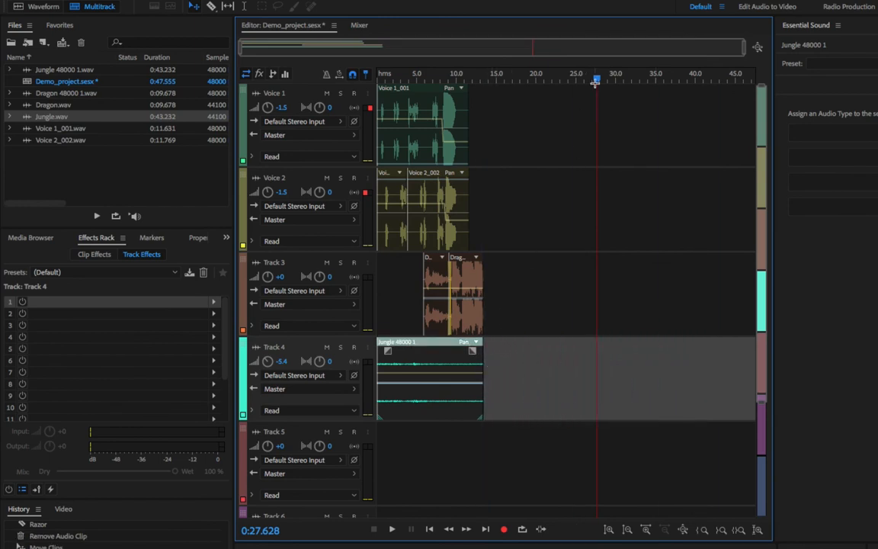
Select the time range from the session start to the end of the clips at 13.479 seconds
drag(598, 81, 156, 70)
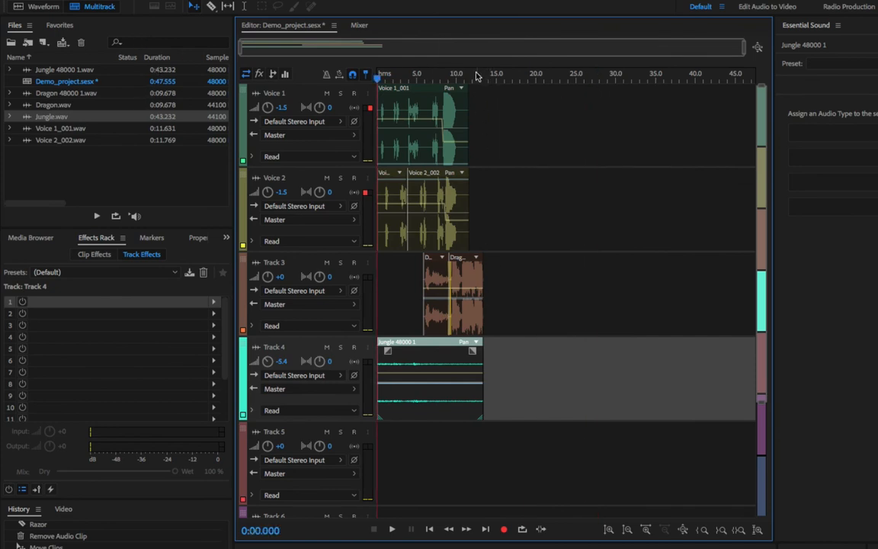
click(478, 76)
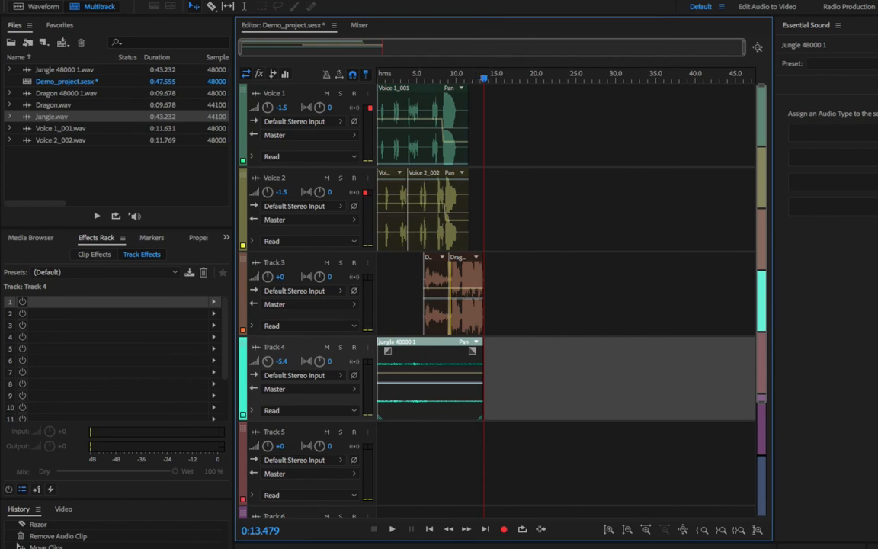
key(shift+Home)
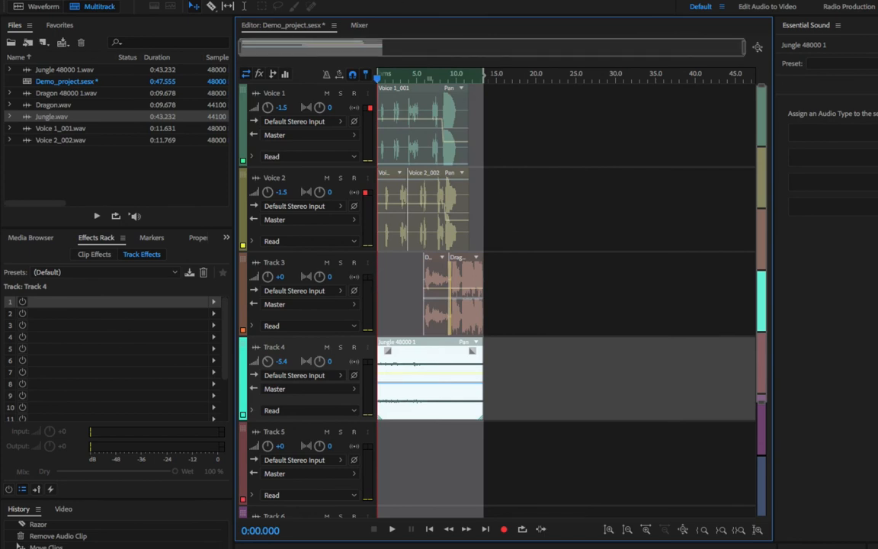
Start a multitrack mixdown export limited to the current time selection
click(133, 0)
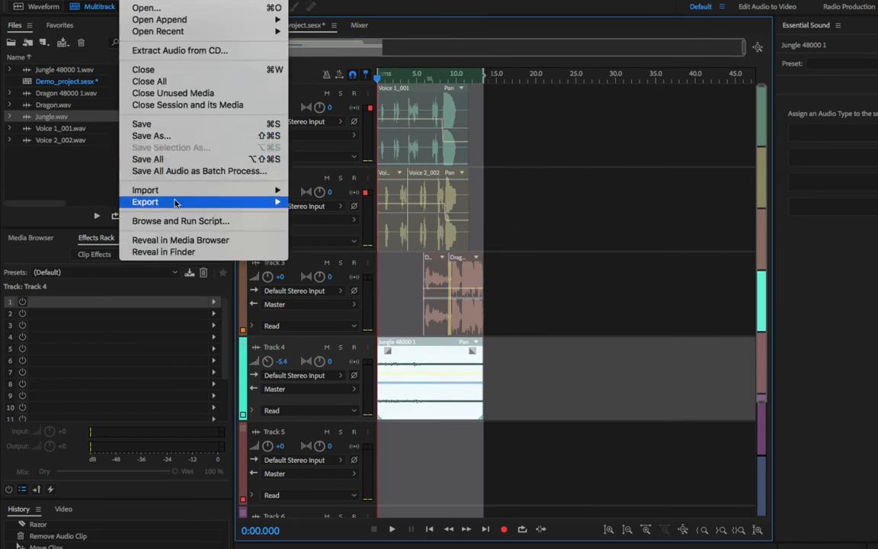
mouse_move(175, 204)
mouse_move(417, 261)
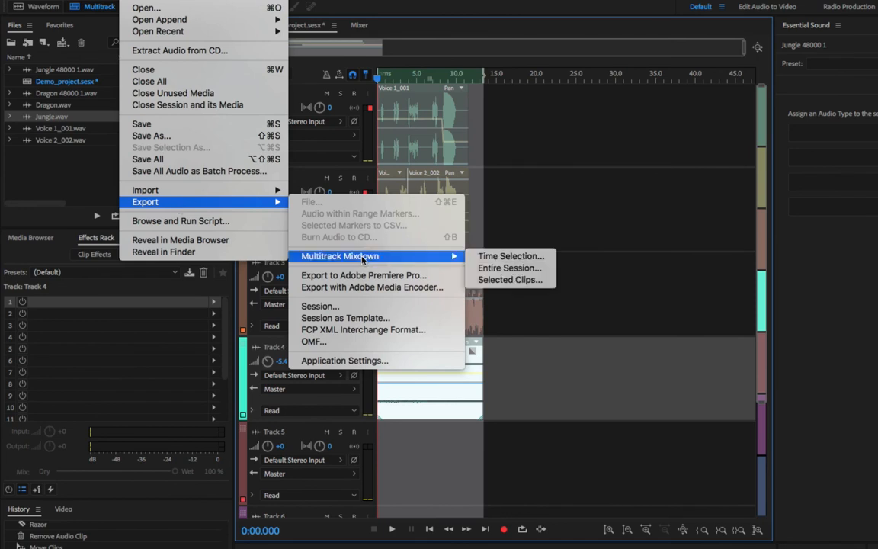
click(534, 258)
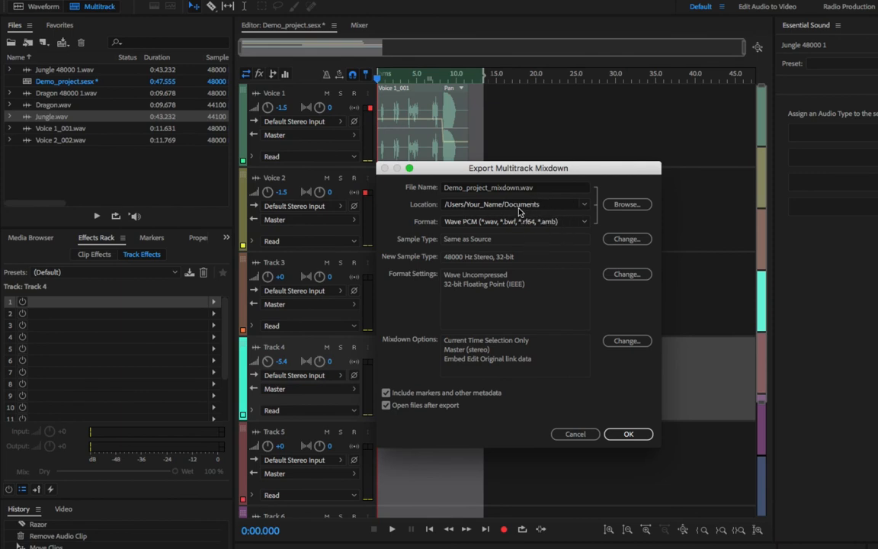
Set the export location to the Demo Sound Project folder in Desktop > Time Arts and export Demo_project_mixdown.wav as Wave PCM
click(625, 205)
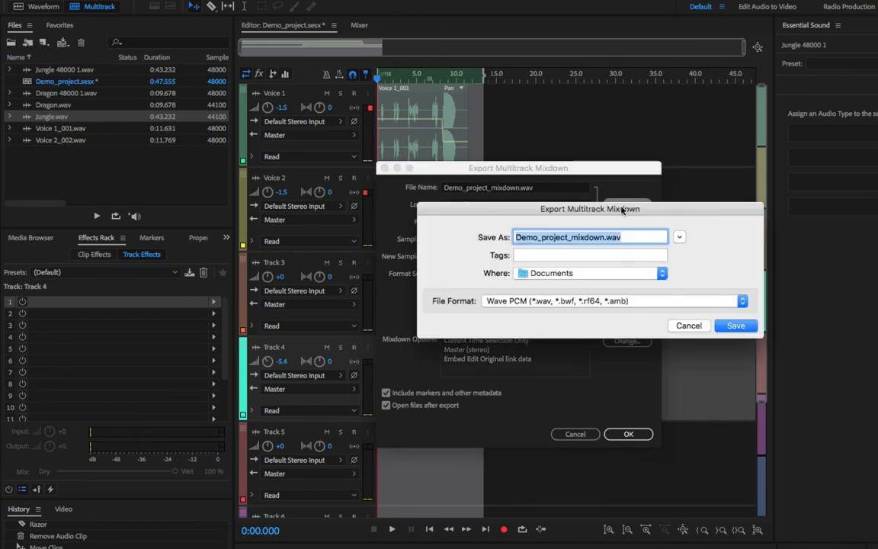
click(661, 273)
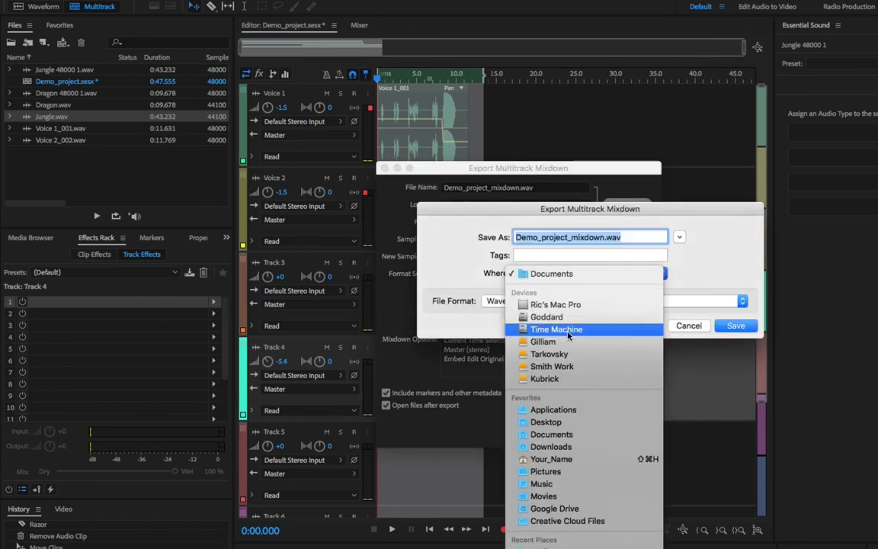
click(604, 272)
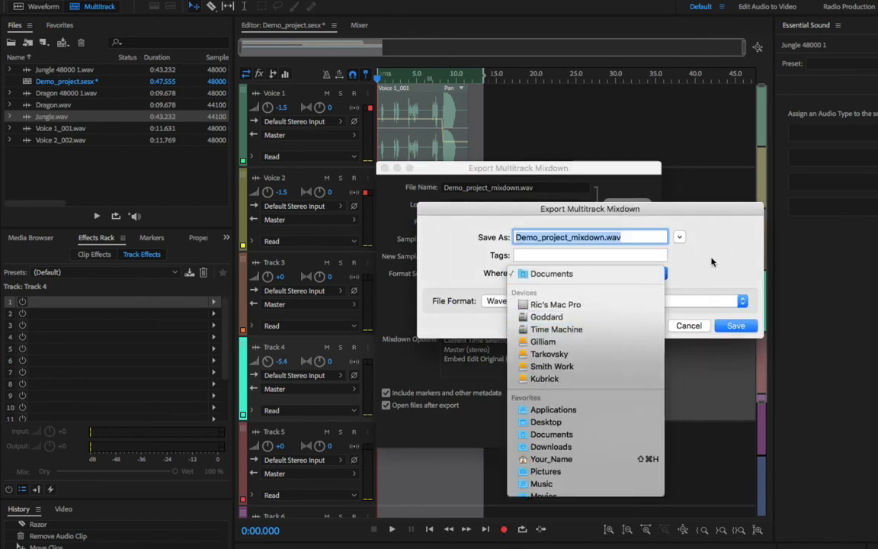
click(663, 274)
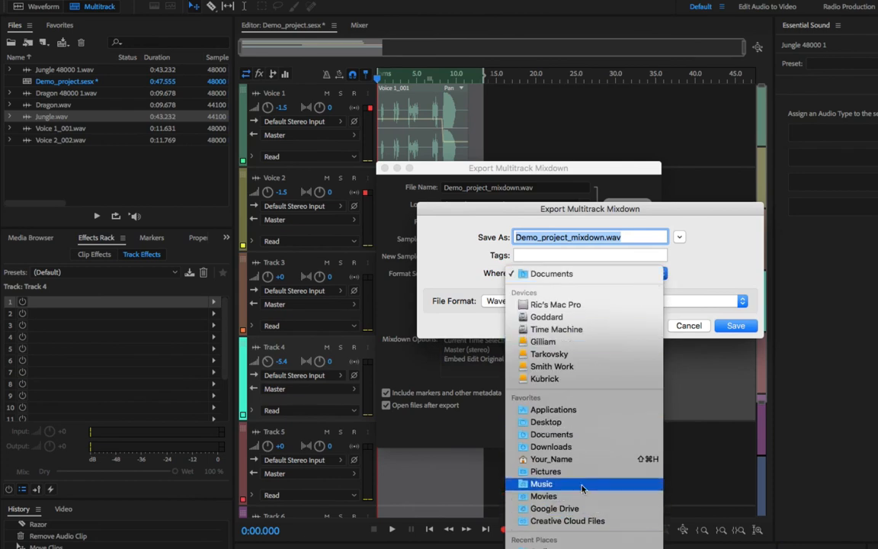
click(577, 460)
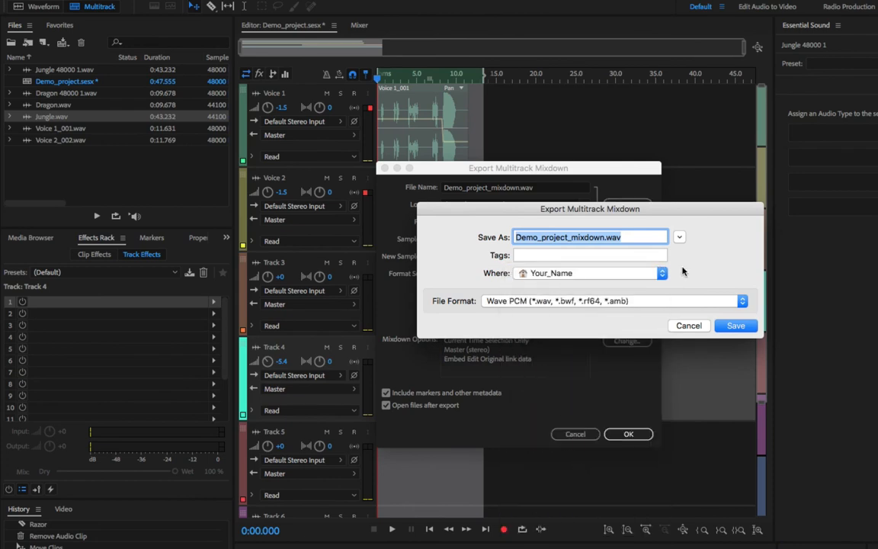
click(680, 239)
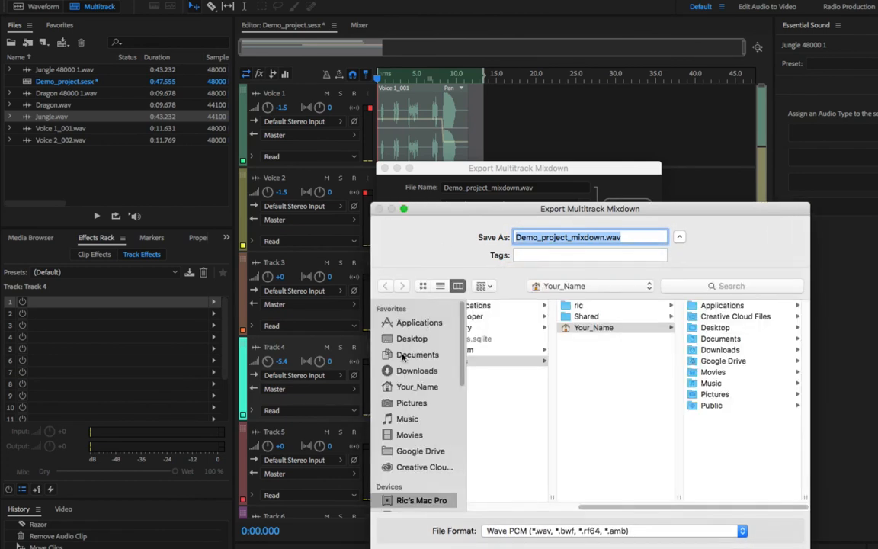
scroll(411, 402, down, 1)
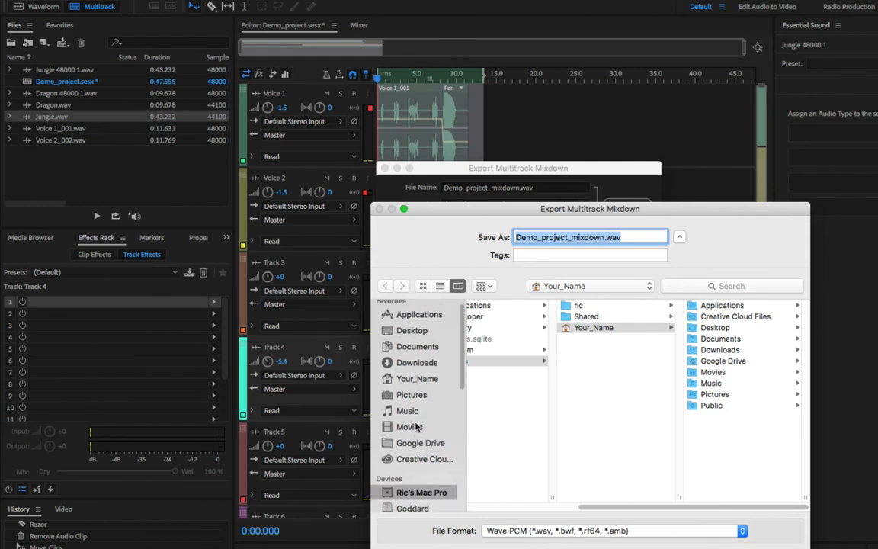
click(412, 330)
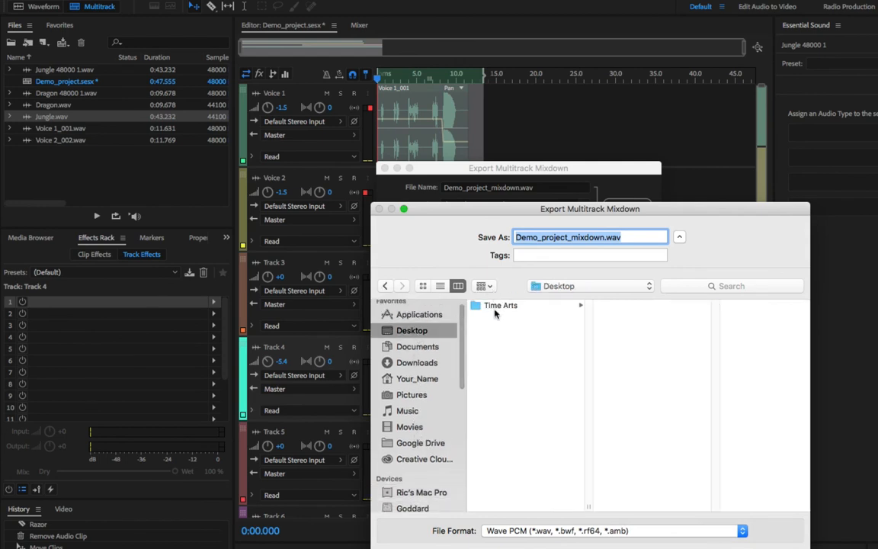
click(487, 306)
click(665, 305)
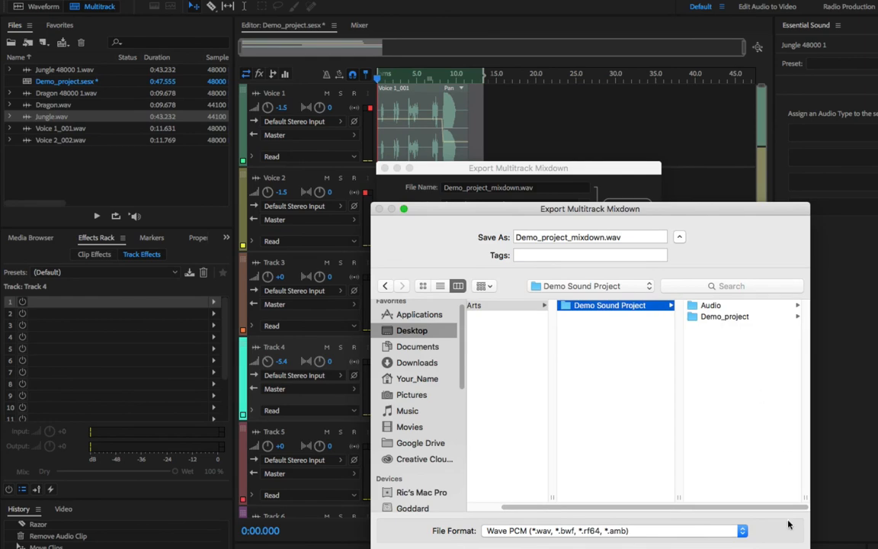
key(Return)
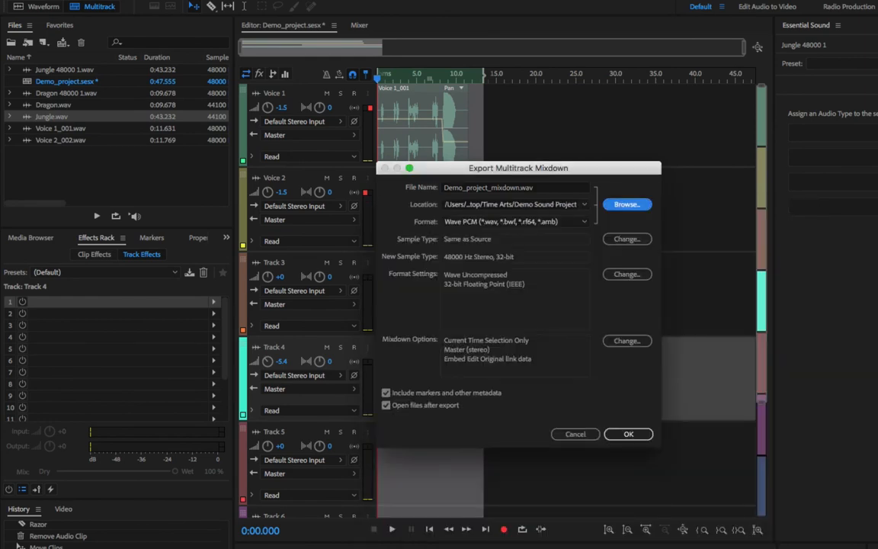
click(636, 437)
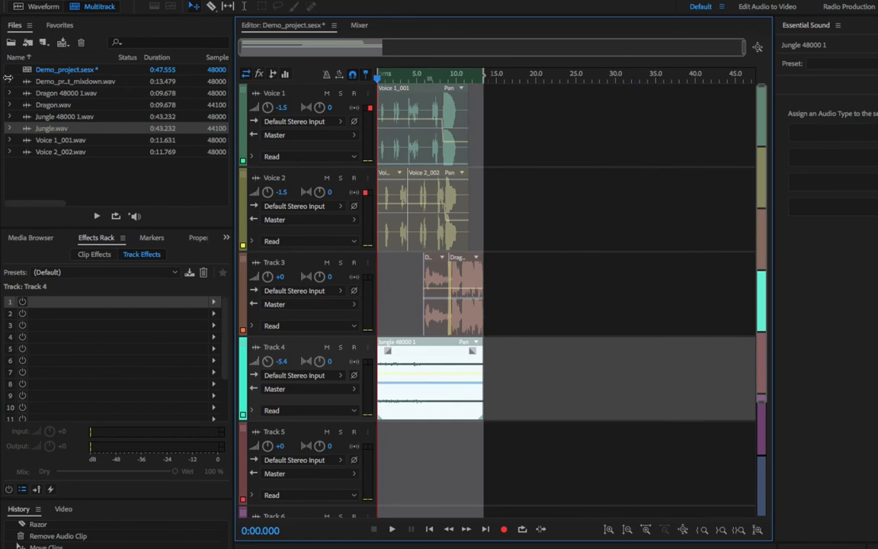
Switch to Finder, go back to the Demo Sound Project folder, and play a preview of the exported Demo_project_mixdown.wav
click(19, 1)
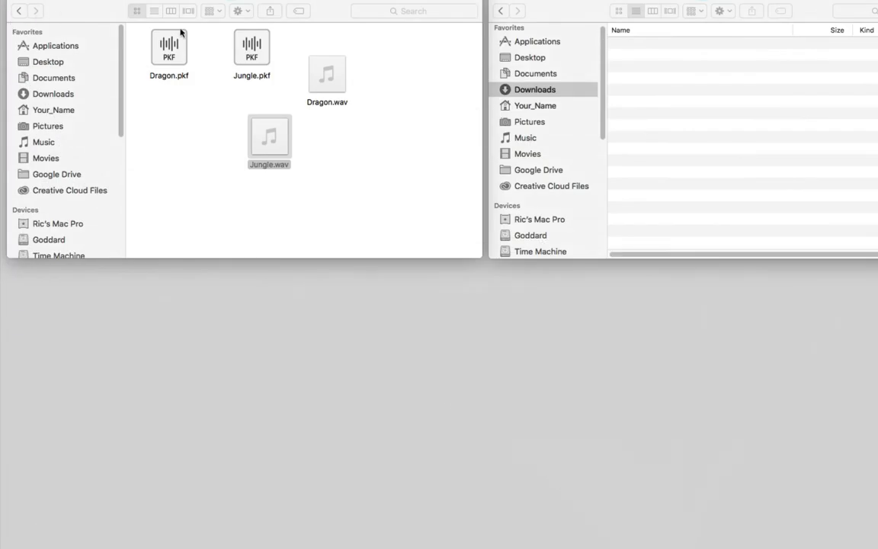
click(432, 156)
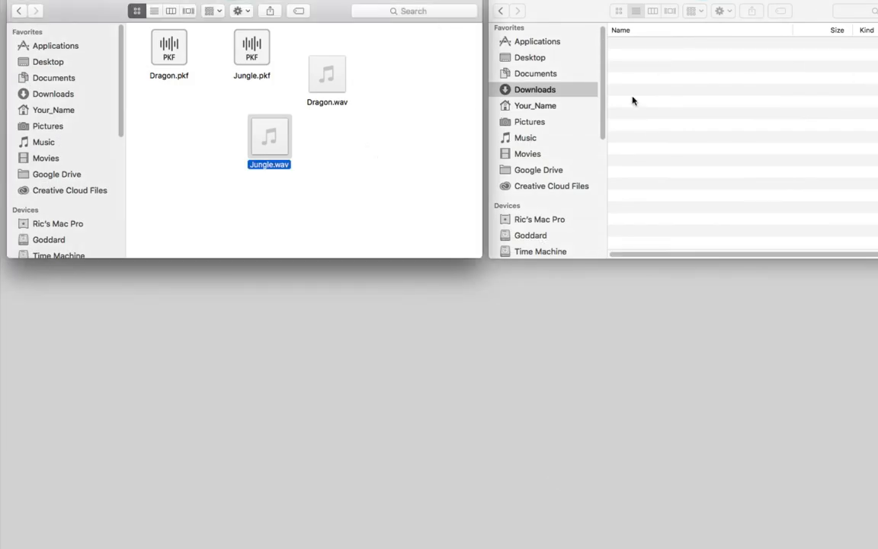
click(19, 11)
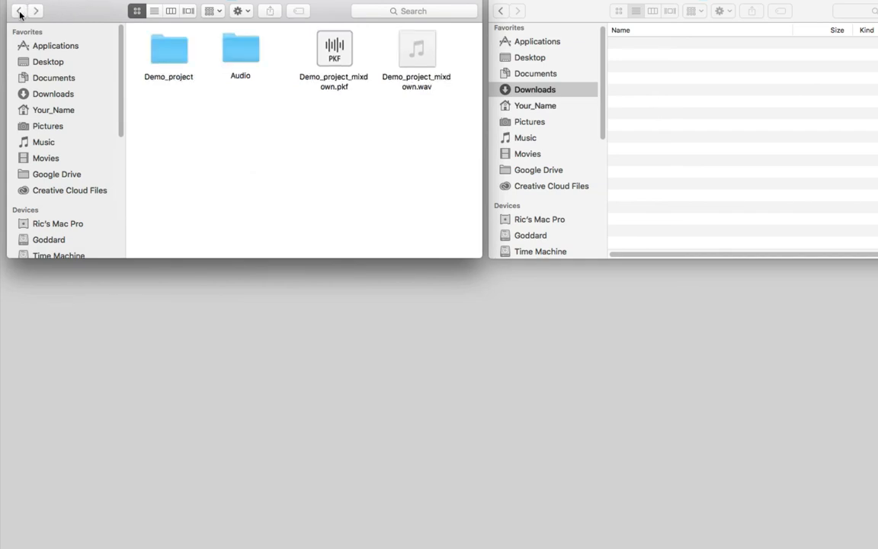
click(417, 52)
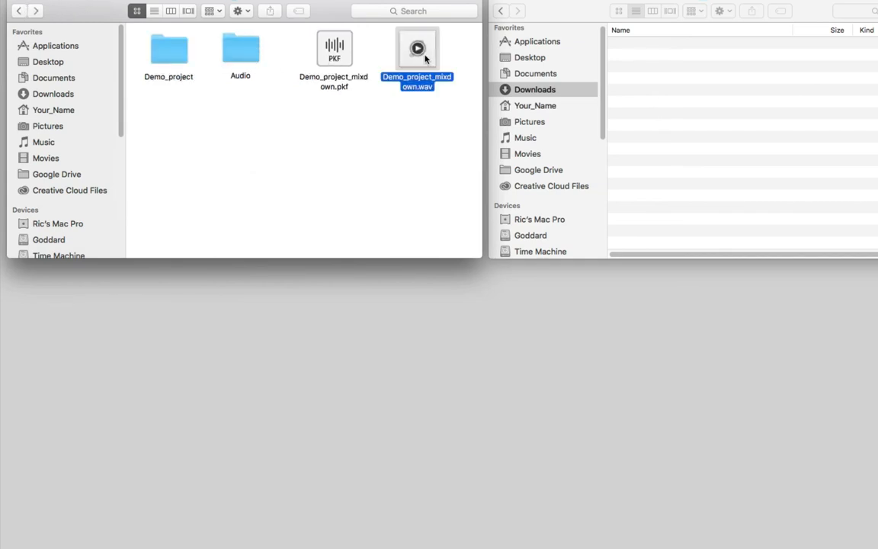
mouse_move(416, 51)
key(space)
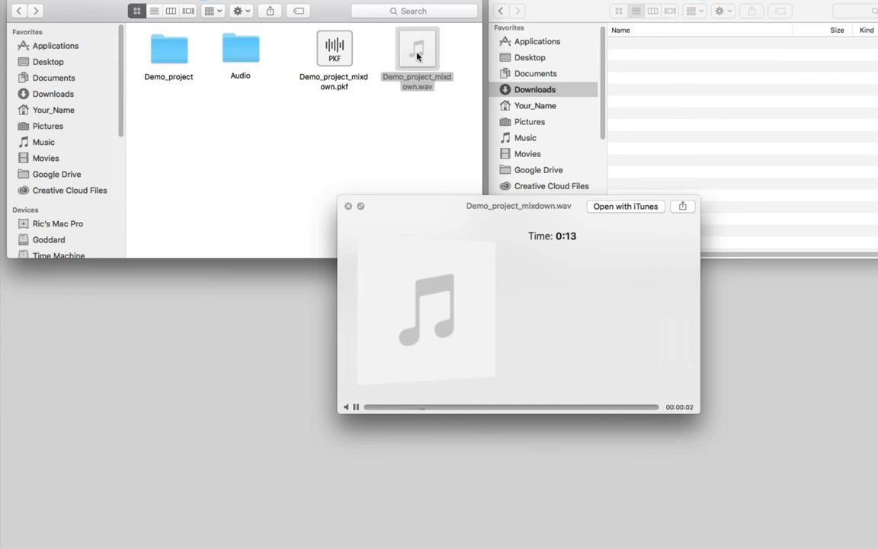
click(355, 408)
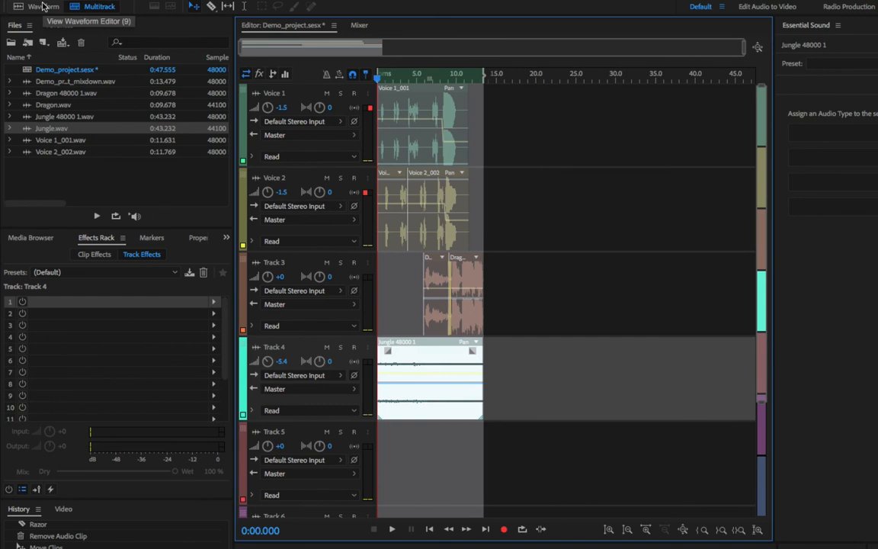
click(214, 305)
click(213, 305)
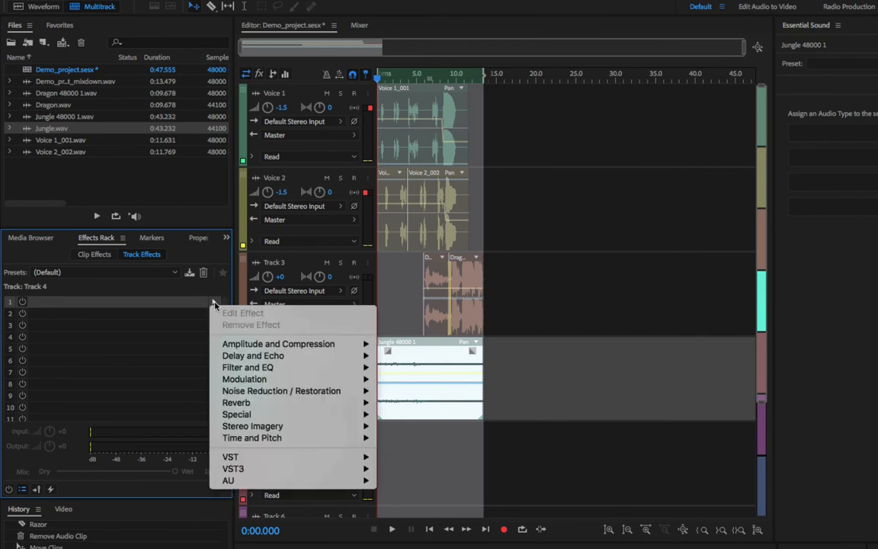
click(214, 304)
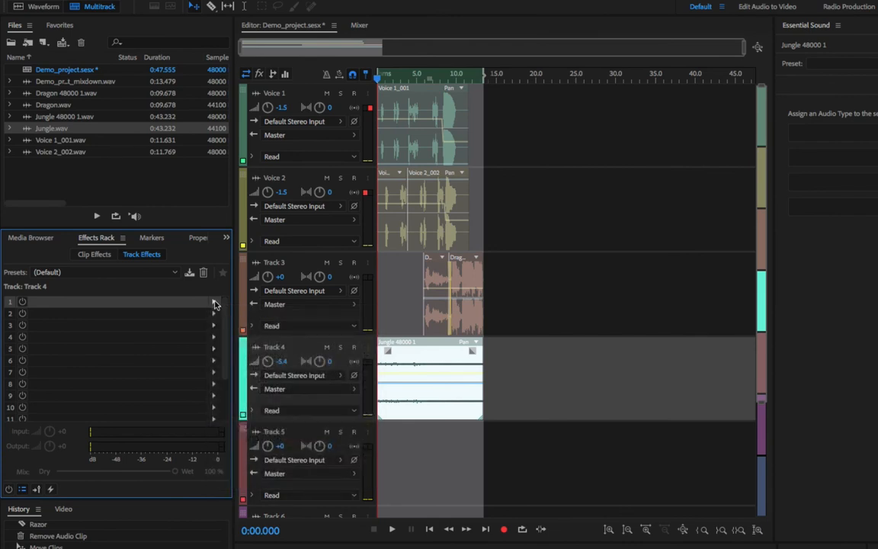